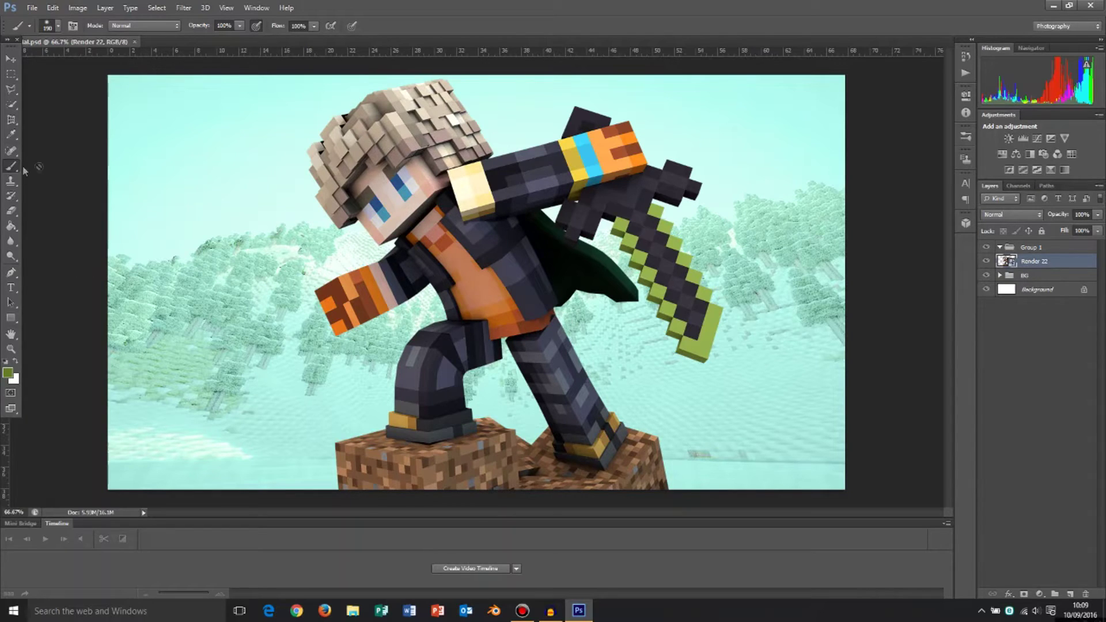
# Step: Rasterize the Render 22 smart object and open the layer in the Liquify filter
pyautogui.click(459, 235)
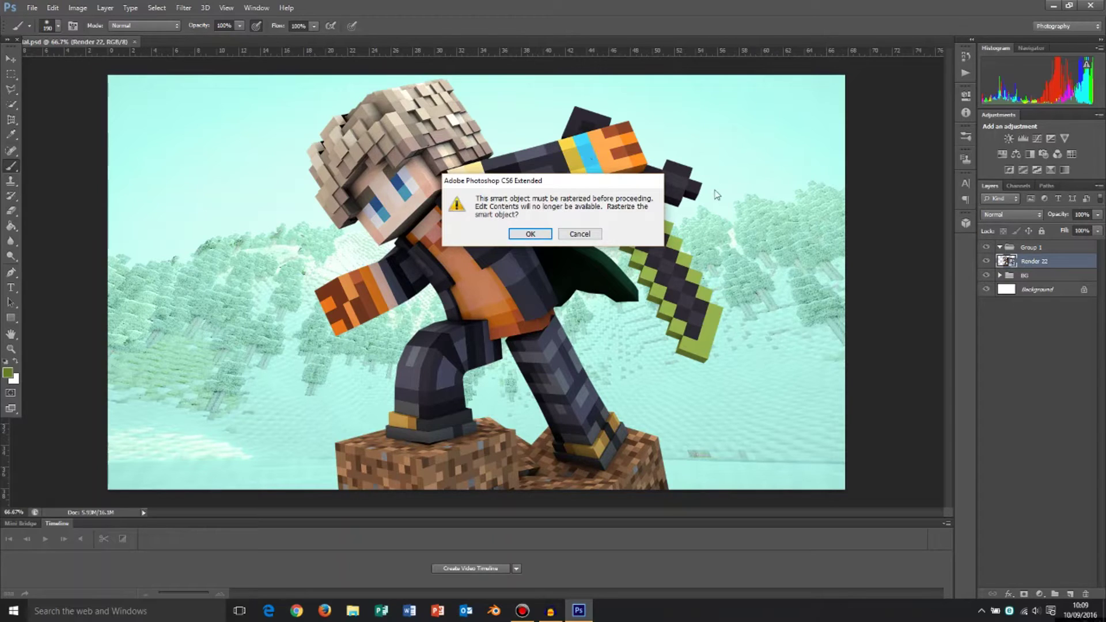
pyautogui.click(529, 234)
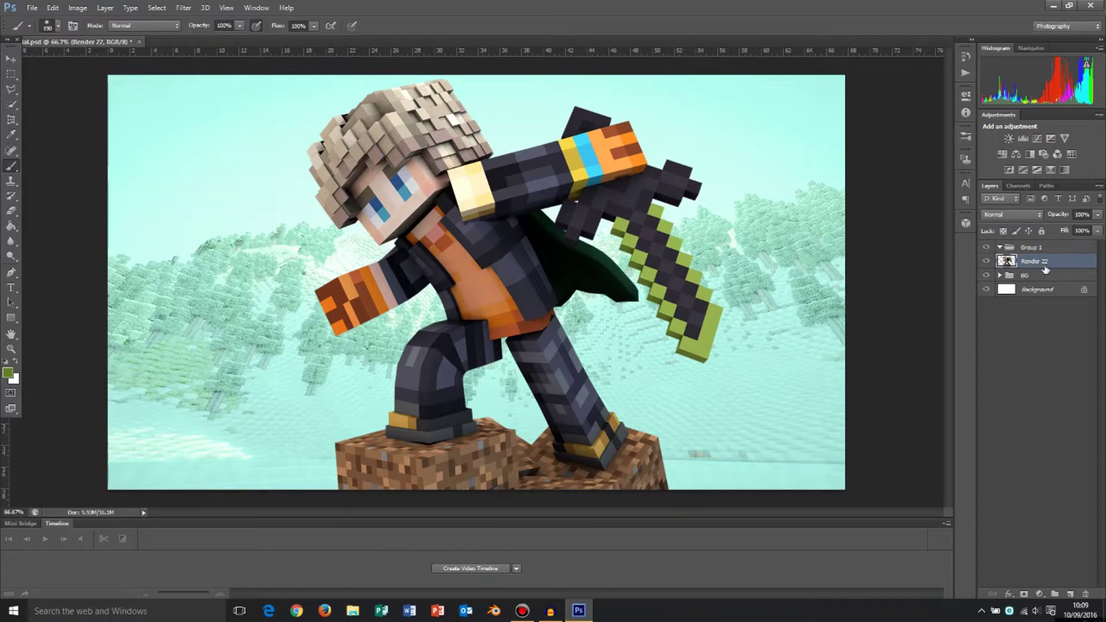
pyautogui.click(184, 7)
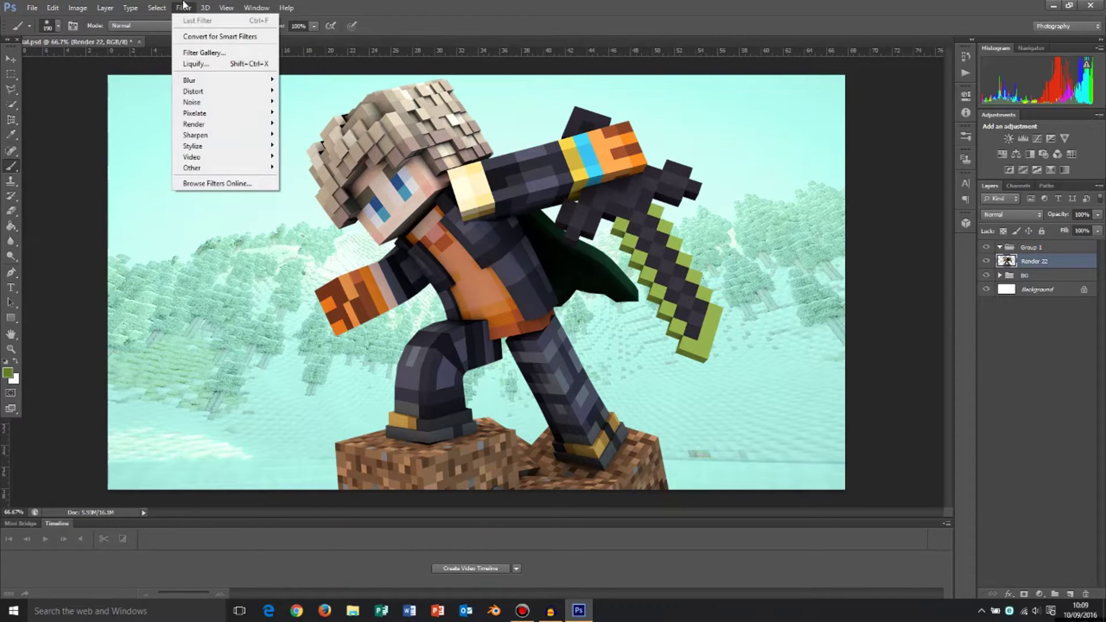
pyautogui.click(202, 63)
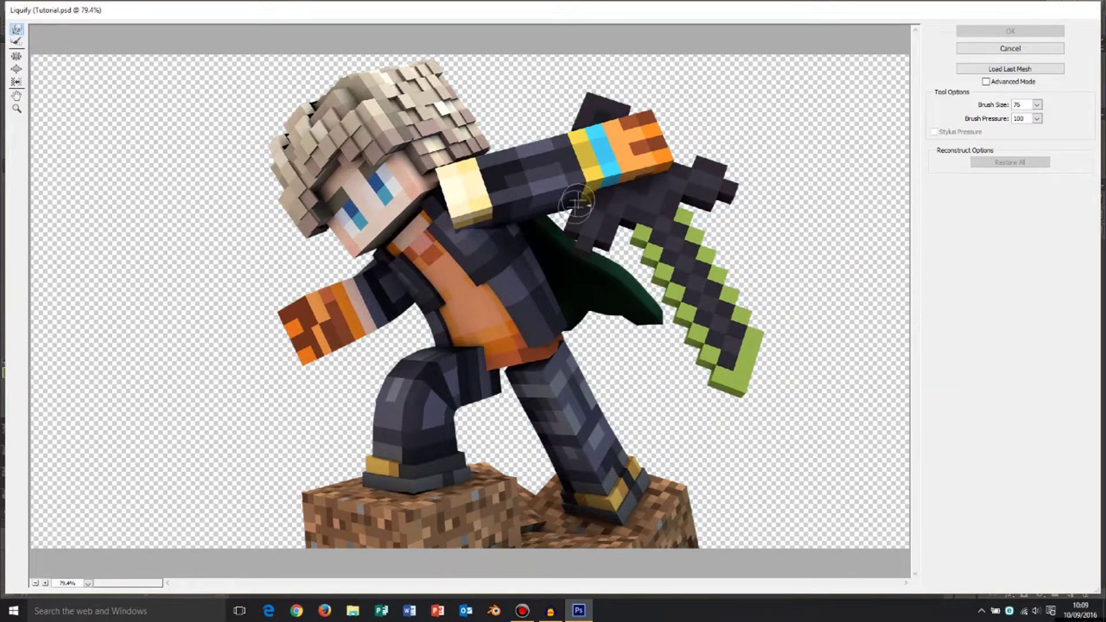
# Step: Warp the outline of the green cape into a wavy, flowing shape using small Liquify brush sizes
pyautogui.click(87, 583)
pyautogui.click(105, 424)
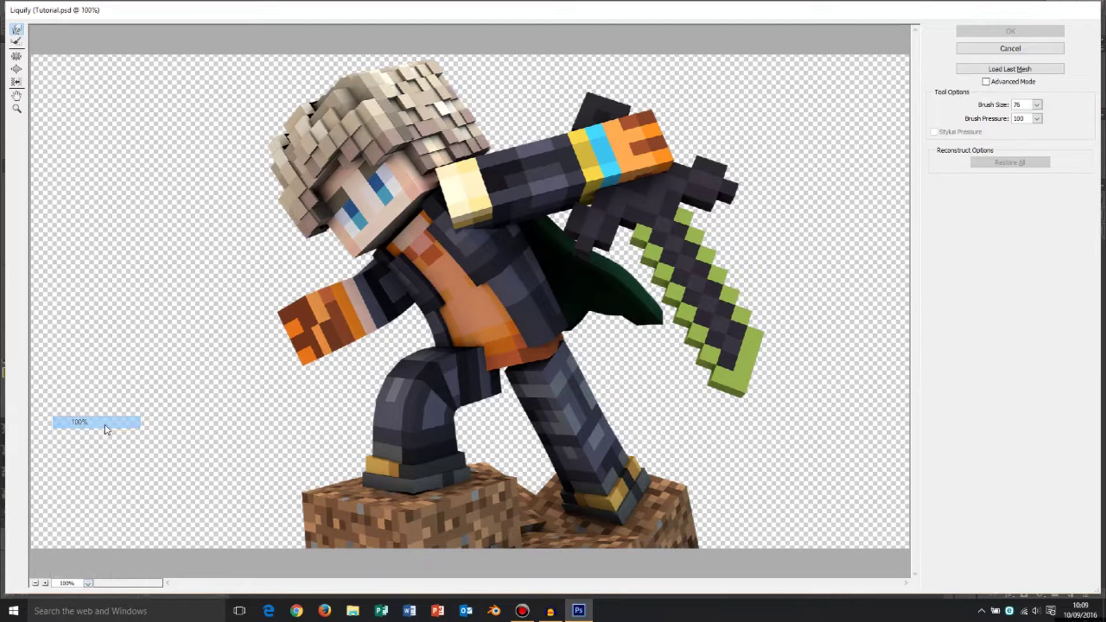
pyautogui.scroll(1, 720, 317)
pyautogui.scroll(-1, 709, 374)
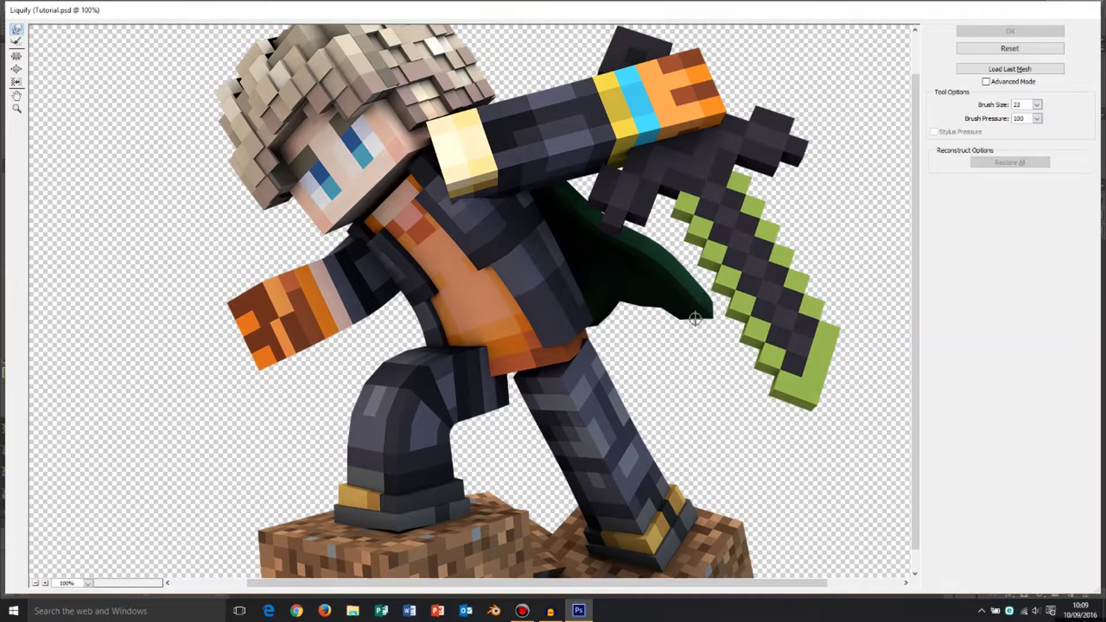
pyautogui.moveTo(693, 321)
pyautogui.mouseDown()
pyautogui.moveTo(701, 323)
pyautogui.moveTo(680, 309)
pyautogui.moveTo(697, 316)
pyautogui.moveTo(692, 288)
pyautogui.moveTo(699, 304)
pyautogui.moveTo(657, 239)
pyautogui.moveTo(675, 253)
pyautogui.moveTo(672, 314)
pyautogui.moveTo(662, 288)
pyautogui.moveTo(621, 304)
pyautogui.moveTo(699, 321)
pyautogui.moveTo(678, 304)
pyautogui.moveTo(640, 313)
pyautogui.mouseUp()
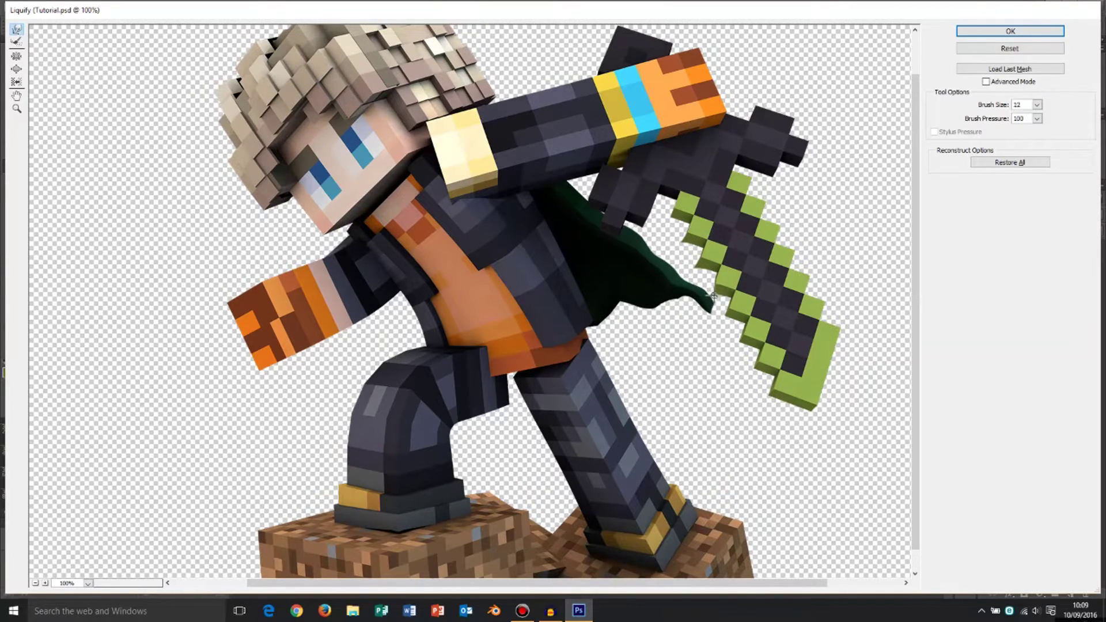
pyautogui.moveTo(701, 291)
pyautogui.mouseDown()
pyautogui.moveTo(694, 320)
pyautogui.moveTo(703, 310)
pyautogui.moveTo(670, 301)
pyautogui.moveTo(641, 317)
pyautogui.moveTo(625, 303)
pyautogui.moveTo(656, 317)
pyautogui.moveTo(634, 301)
pyautogui.moveTo(608, 302)
pyautogui.moveTo(620, 321)
pyautogui.moveTo(609, 315)
pyautogui.moveTo(616, 292)
pyautogui.moveTo(635, 300)
pyautogui.moveTo(671, 340)
pyautogui.moveTo(637, 304)
pyautogui.moveTo(656, 294)
pyautogui.moveTo(690, 312)
pyautogui.moveTo(664, 316)
pyautogui.moveTo(720, 332)
pyautogui.moveTo(671, 271)
pyautogui.moveTo(666, 238)
pyautogui.moveTo(654, 238)
pyautogui.moveTo(654, 294)
pyautogui.moveTo(679, 299)
pyautogui.moveTo(679, 290)
pyautogui.moveTo(669, 314)
pyautogui.moveTo(641, 314)
pyautogui.moveTo(664, 317)
pyautogui.mouseUp()
pyautogui.press(']')
pyautogui.press(']')
pyautogui.press('[')
pyautogui.press('[')
pyautogui.press('[')
pyautogui.press('[')
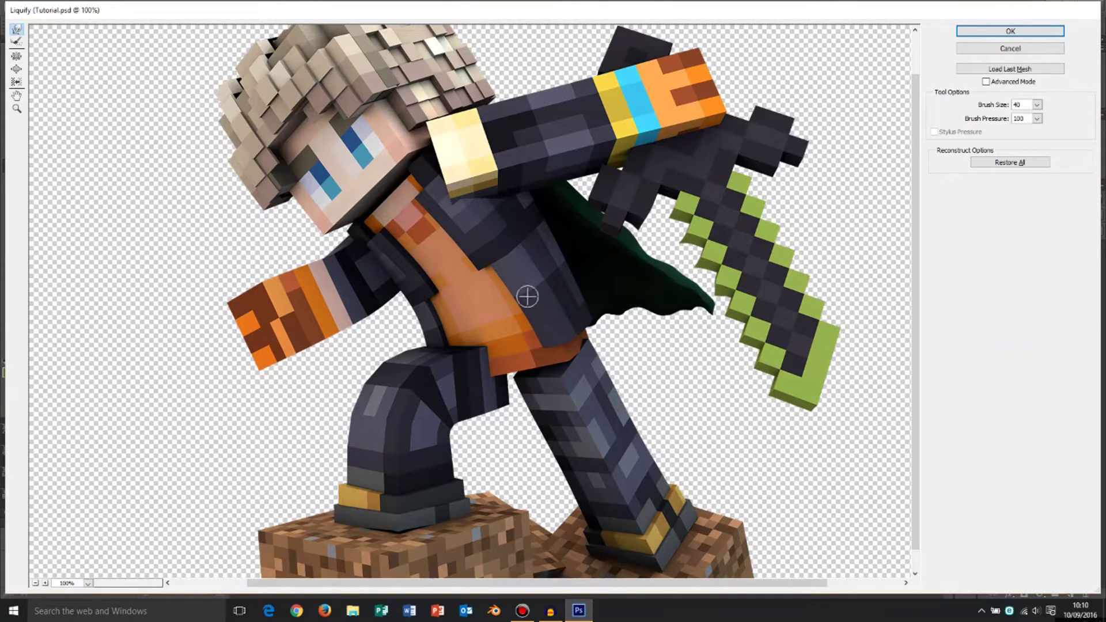
# Step: Enlarge the warp brush to about 156 and bulge the character's outstretched fist into a rounder shape
pyautogui.press(']')
pyautogui.press(']')
pyautogui.press(']')
pyautogui.press(']')
pyautogui.press(']')
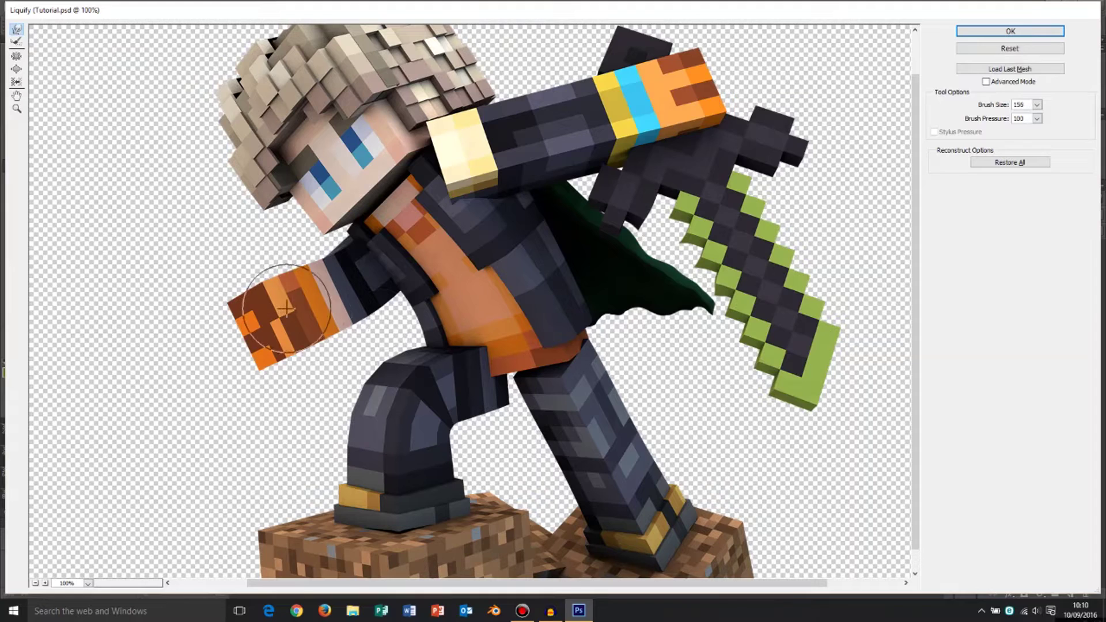
pyautogui.moveTo(286, 311)
pyautogui.mouseDown()
pyautogui.moveTo(308, 342)
pyautogui.moveTo(287, 362)
pyautogui.moveTo(267, 356)
pyautogui.moveTo(267, 296)
pyautogui.moveTo(253, 325)
pyautogui.moveTo(238, 328)
pyautogui.moveTo(277, 324)
pyautogui.moveTo(278, 313)
pyautogui.moveTo(240, 336)
pyautogui.moveTo(253, 332)
pyautogui.moveTo(258, 367)
pyautogui.moveTo(314, 348)
pyautogui.moveTo(364, 350)
pyautogui.moveTo(322, 345)
pyautogui.moveTo(335, 312)
pyautogui.mouseUp()
# Step: Push the edges of both shoes outward with a warp brush size of 166
pyautogui.scroll(-1, 365, 301)
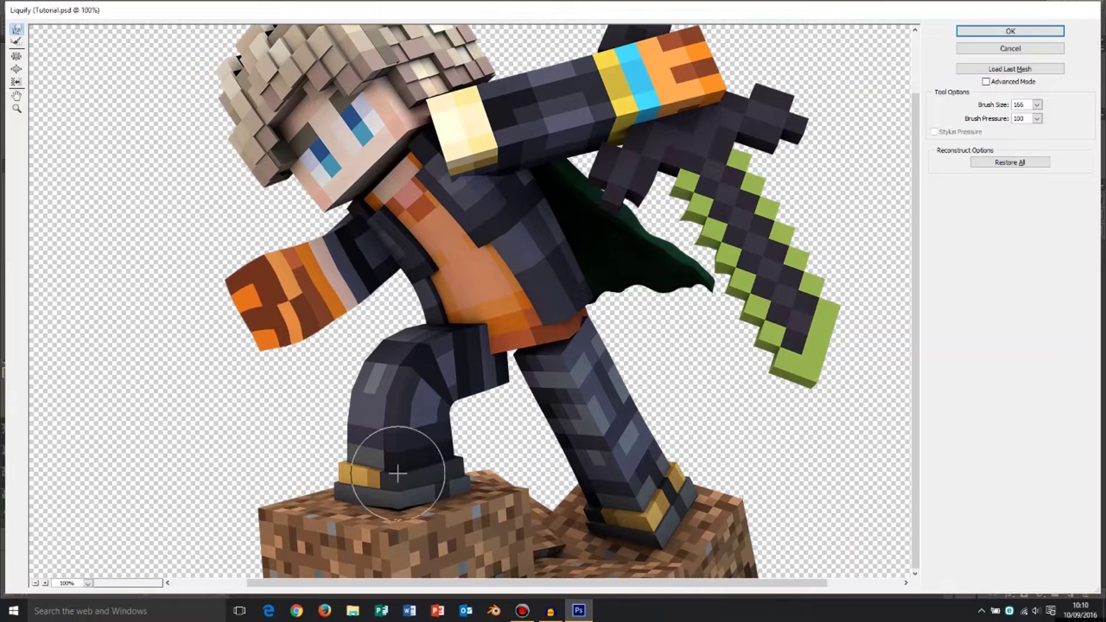
pyautogui.moveTo(383, 469)
pyautogui.mouseDown()
pyautogui.moveTo(396, 469)
pyautogui.moveTo(370, 464)
pyautogui.moveTo(346, 482)
pyautogui.moveTo(355, 495)
pyautogui.moveTo(398, 500)
pyautogui.moveTo(457, 482)
pyautogui.moveTo(466, 492)
pyautogui.moveTo(408, 494)
pyautogui.moveTo(420, 502)
pyautogui.moveTo(396, 481)
pyautogui.moveTo(353, 496)
pyautogui.mouseUp()
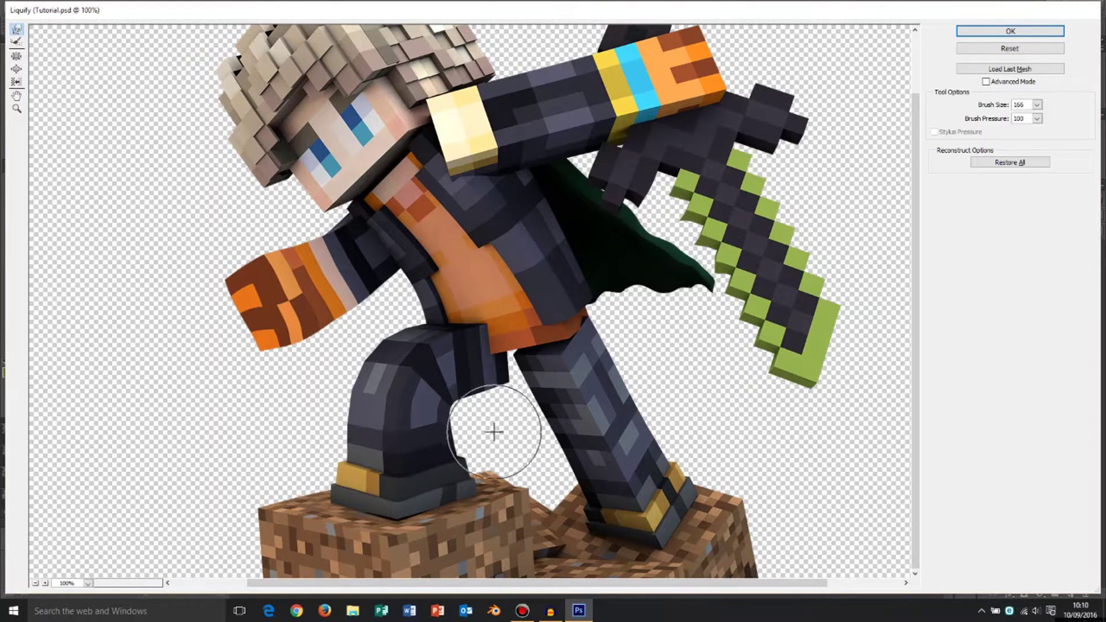
pyautogui.moveTo(591, 522)
pyautogui.mouseDown()
pyautogui.moveTo(593, 536)
pyautogui.moveTo(608, 526)
pyautogui.moveTo(632, 549)
pyautogui.moveTo(693, 509)
pyautogui.moveTo(687, 524)
pyautogui.moveTo(698, 522)
pyautogui.mouseUp()
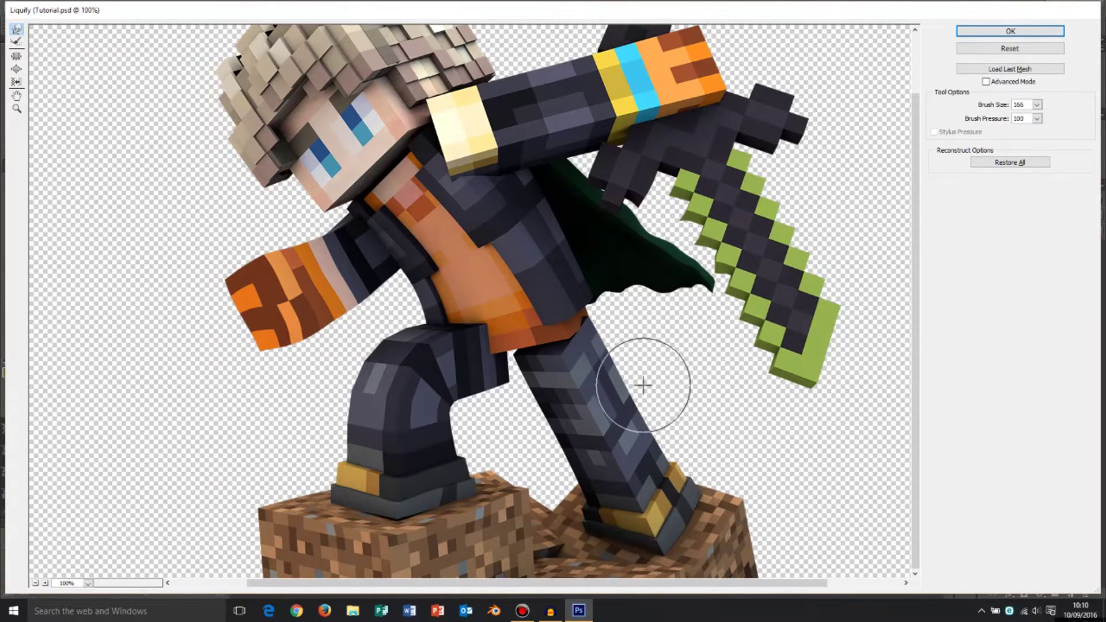
# Step: Reshape the character's hair with a large warp brush of size 426 and apply the Liquify changes
pyautogui.scroll(3, 494, 54)
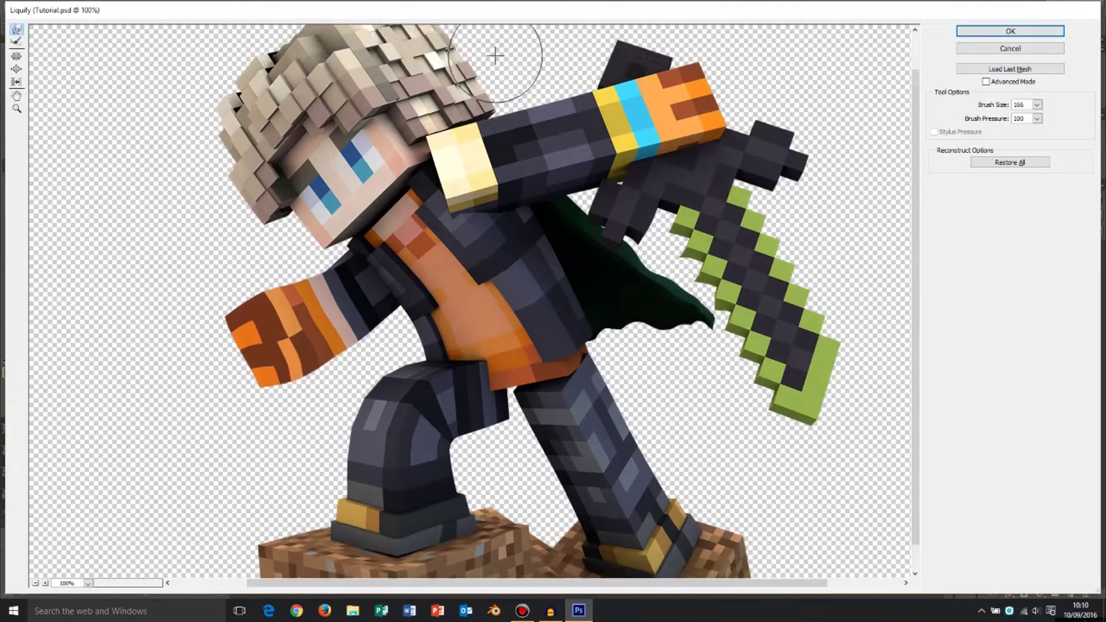
pyautogui.press('alt')
pyautogui.scroll(1, 412, 86)
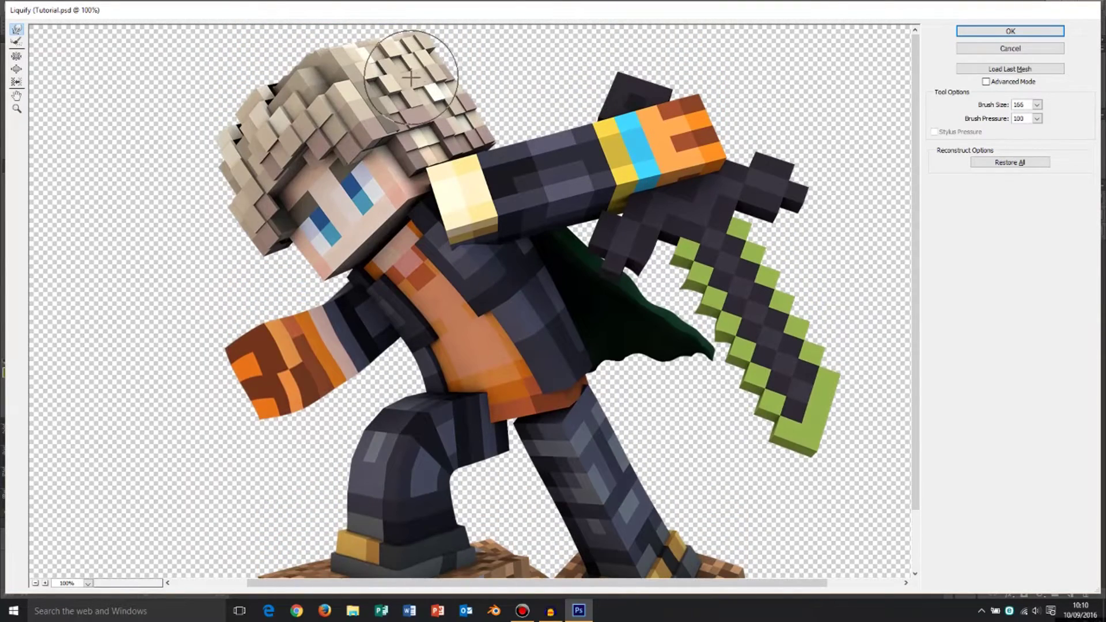
pyautogui.moveTo(406, 85); pyautogui.dragTo(479, 93)
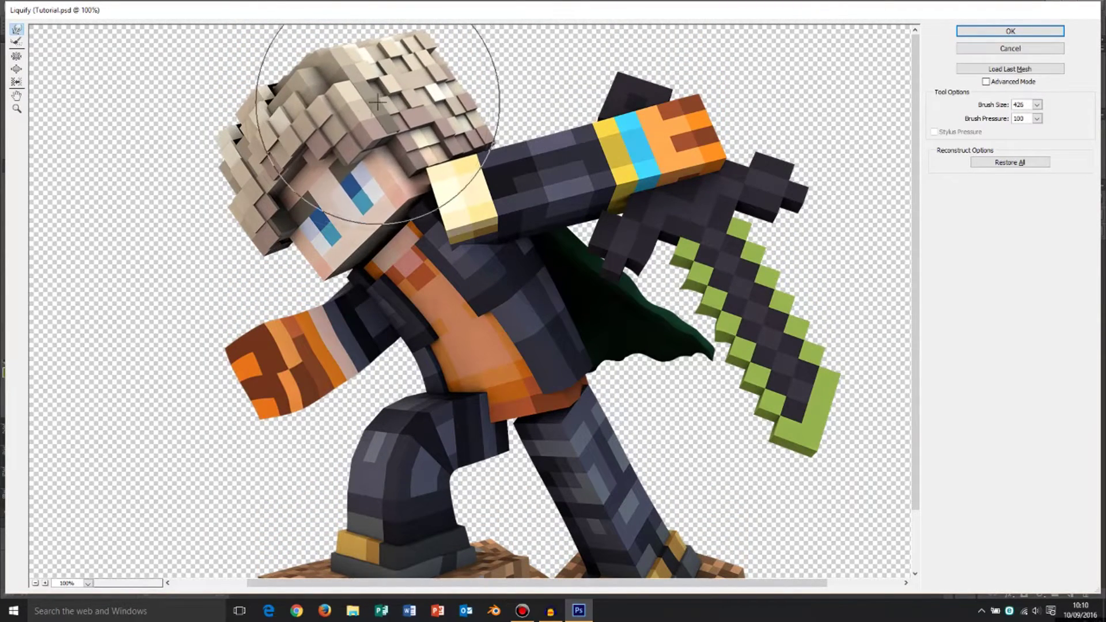
pyautogui.moveTo(316, 124)
pyautogui.mouseDown()
pyautogui.moveTo(271, 121)
pyautogui.moveTo(351, 136)
pyautogui.moveTo(298, 151)
pyautogui.moveTo(371, 152)
pyautogui.moveTo(331, 154)
pyautogui.moveTo(410, 134)
pyautogui.moveTo(378, 142)
pyautogui.moveTo(481, 134)
pyautogui.moveTo(415, 57)
pyautogui.moveTo(354, 86)
pyautogui.moveTo(306, 134)
pyautogui.mouseUp()
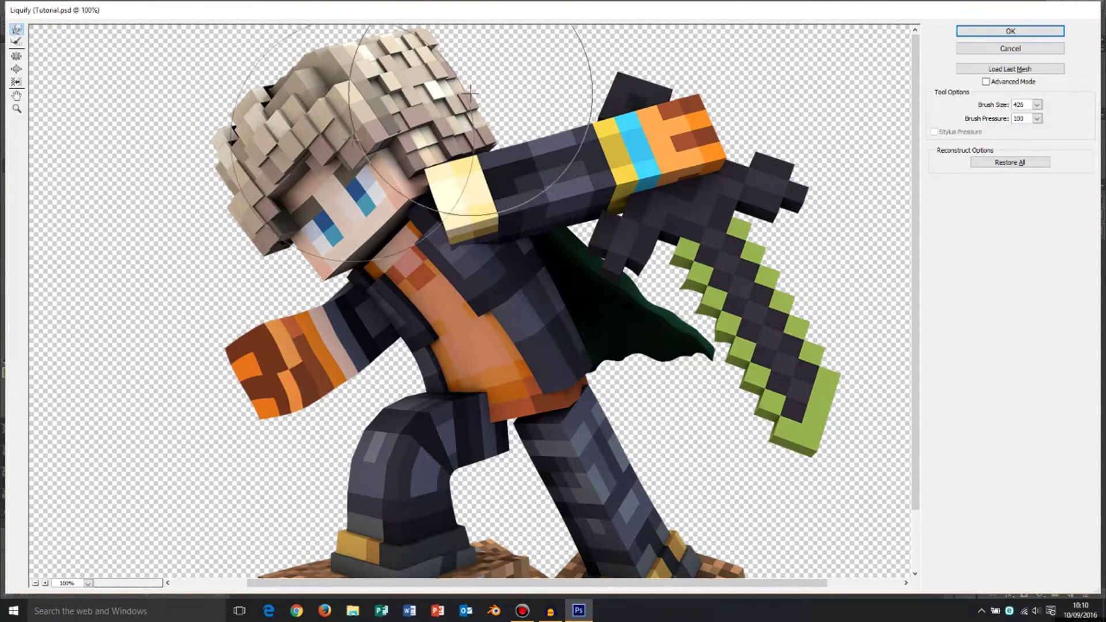
pyautogui.click(1011, 31)
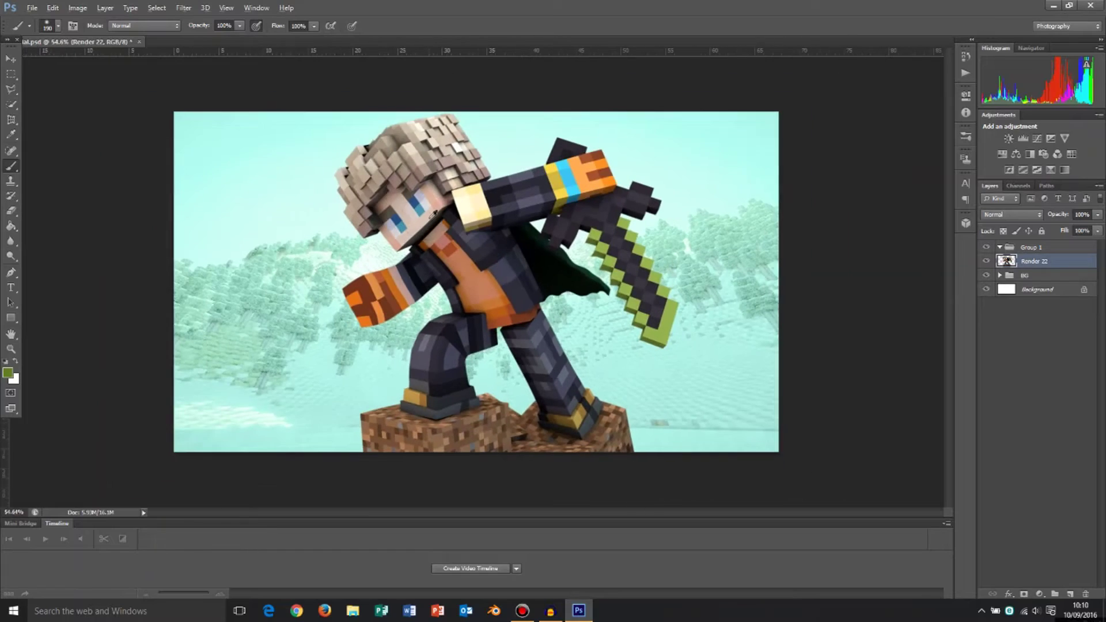
# Step: Reopen Liquify on the render, refine the head and hair outline with brush sizes 426, 235 and 346, and apply it
pyautogui.click(157, 8)
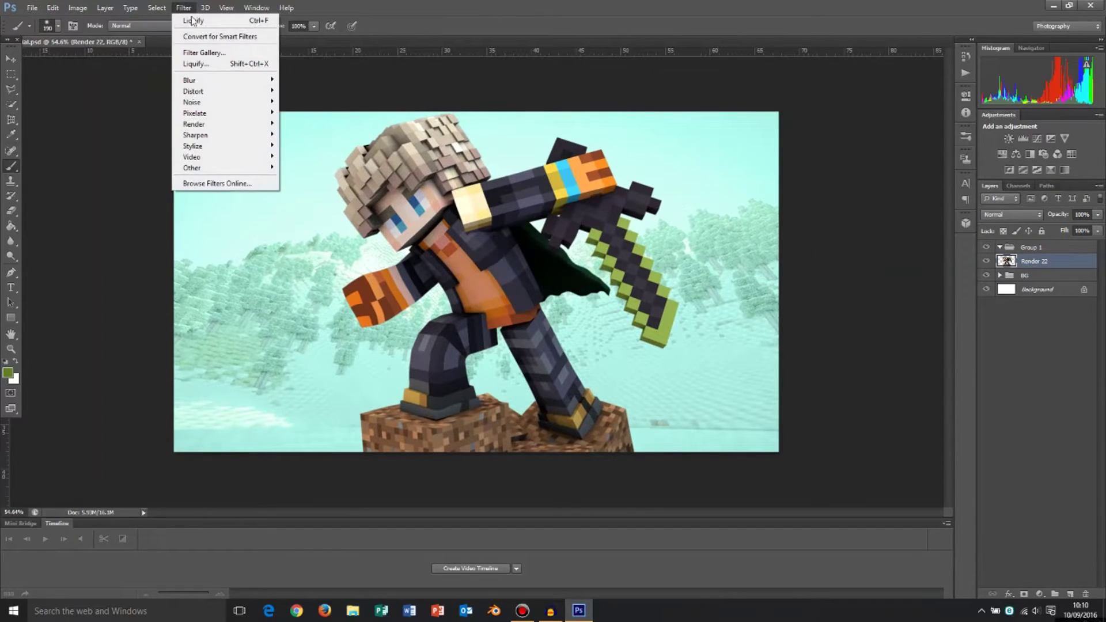
pyautogui.click(194, 64)
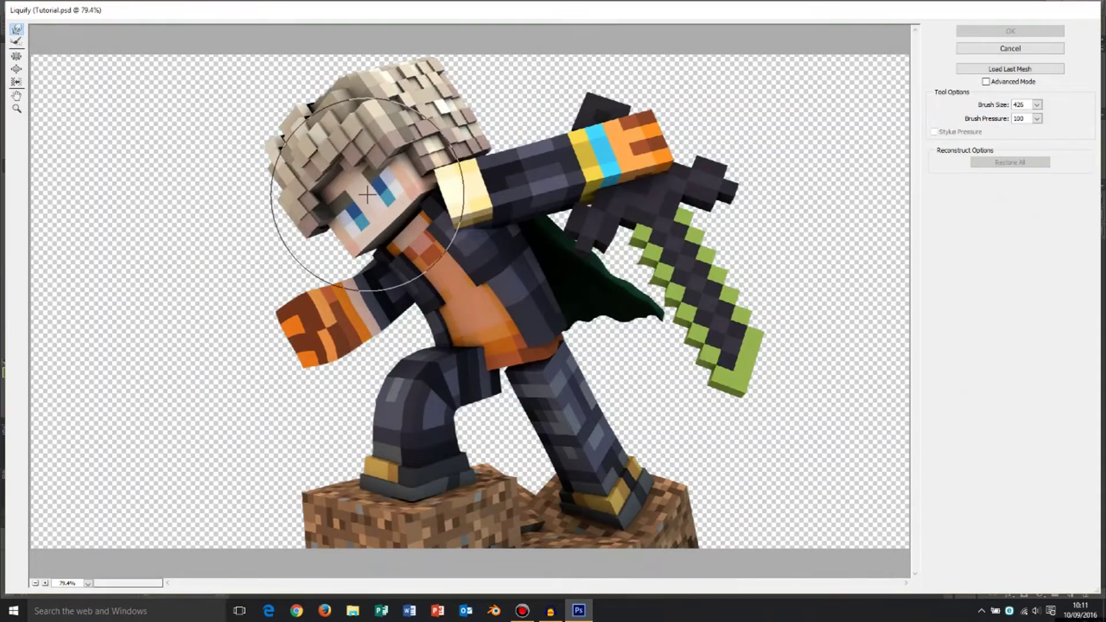
pyautogui.moveTo(360, 190)
pyautogui.mouseDown()
pyautogui.moveTo(331, 174)
pyautogui.moveTo(373, 156)
pyautogui.mouseUp()
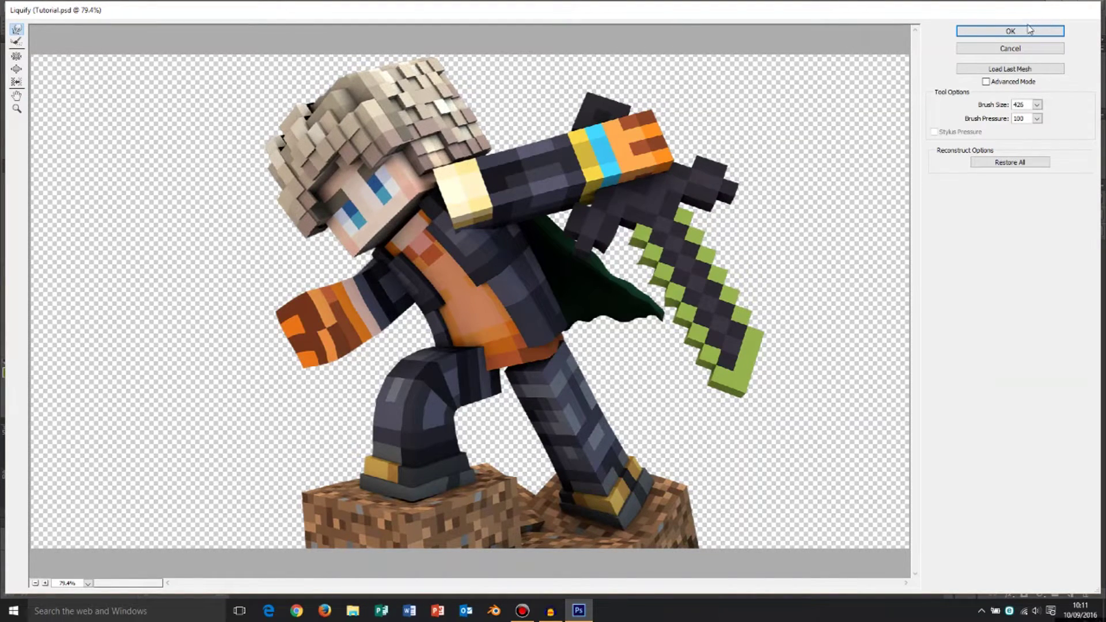
pyautogui.press('[')
pyautogui.press('[')
pyautogui.press('[')
pyautogui.press('[')
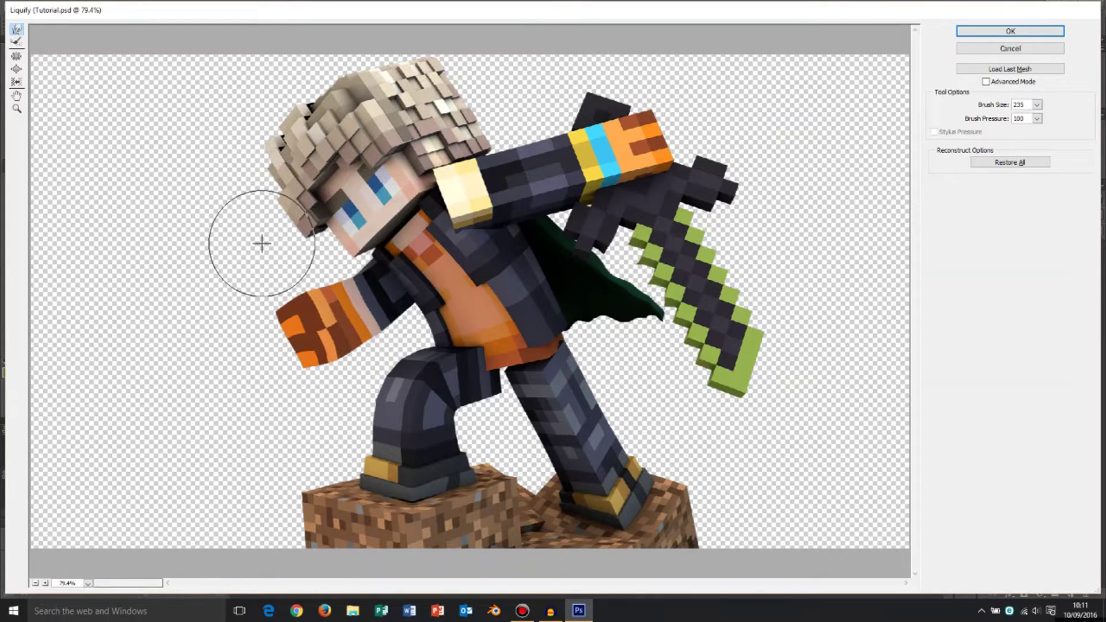
pyautogui.moveTo(284, 237)
pyautogui.mouseDown()
pyautogui.moveTo(227, 262)
pyautogui.moveTo(293, 231)
pyautogui.moveTo(284, 242)
pyautogui.moveTo(299, 244)
pyautogui.mouseUp()
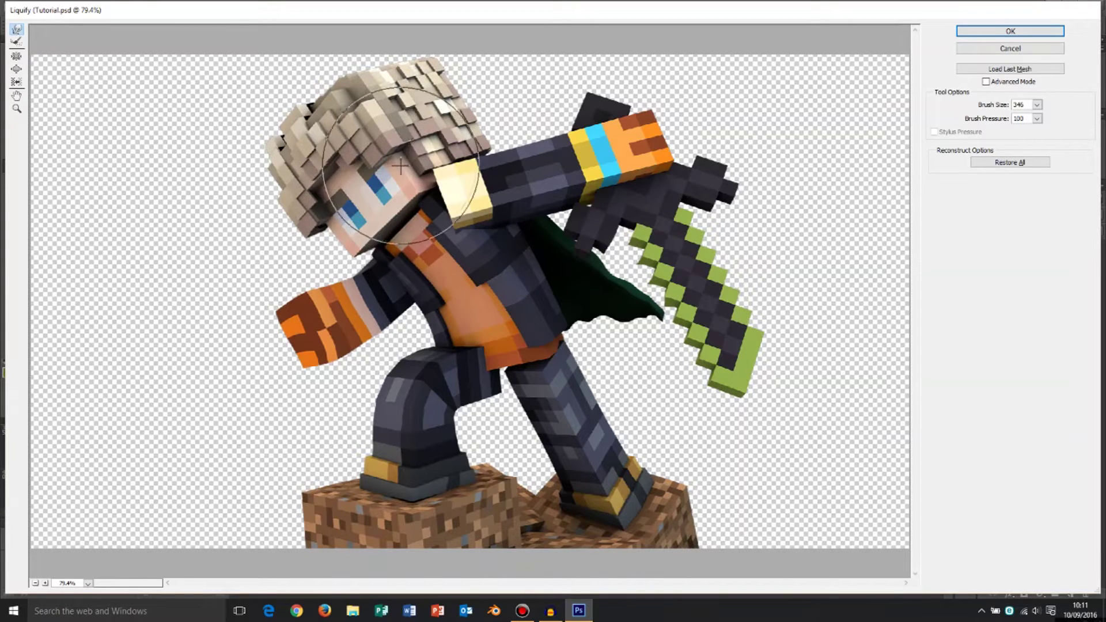
pyautogui.moveTo(242, 177)
pyautogui.mouseDown()
pyautogui.moveTo(292, 154)
pyautogui.moveTo(289, 178)
pyautogui.mouseUp()
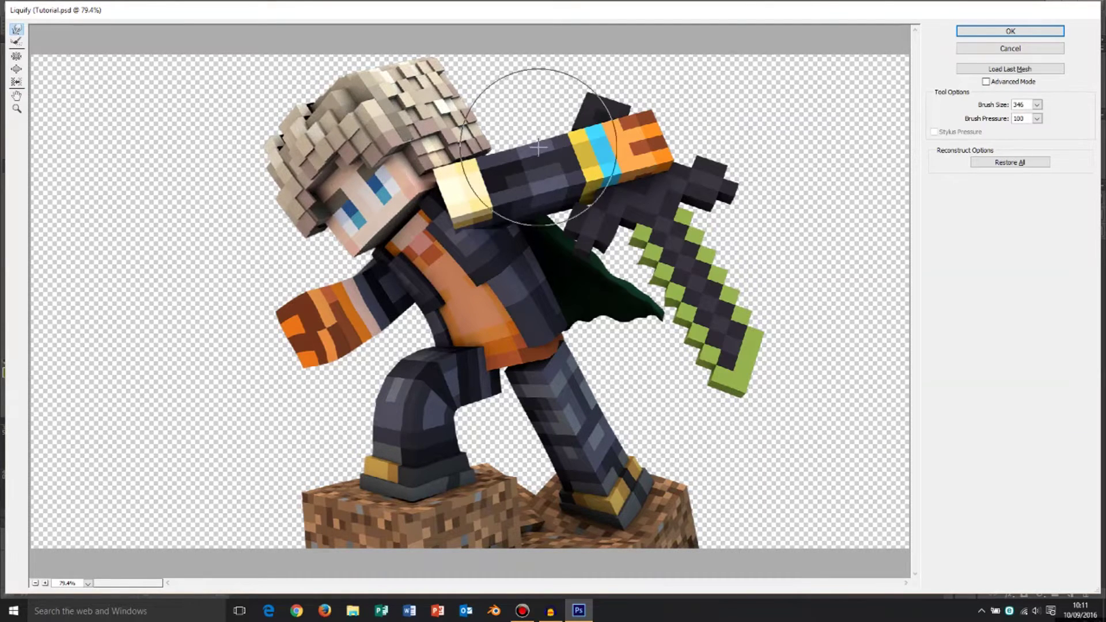
pyautogui.click(1011, 31)
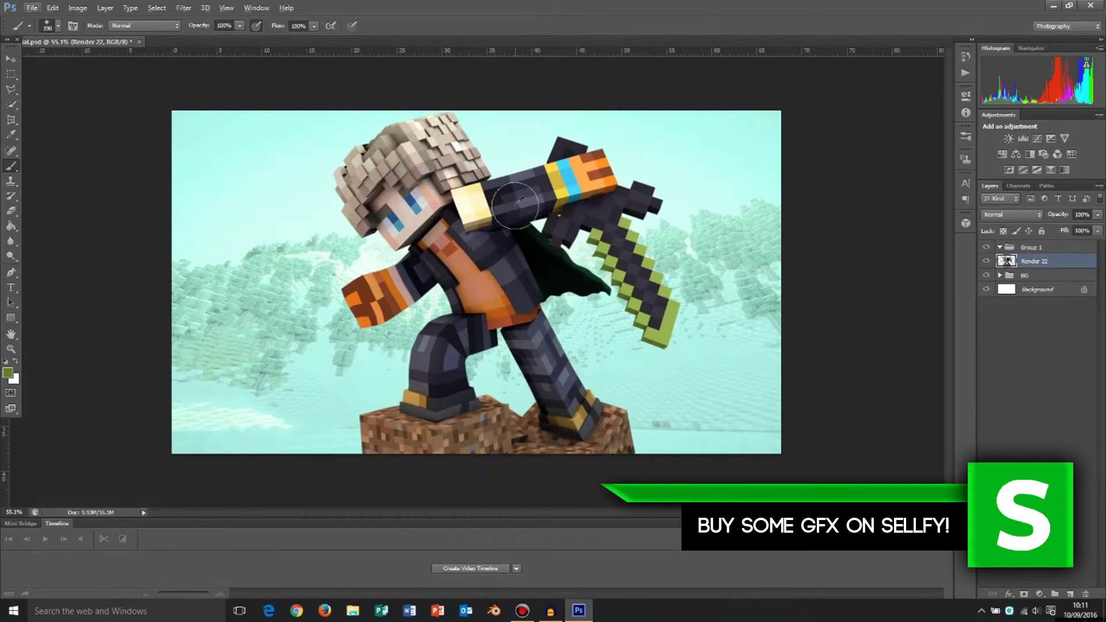
# Step: Duplicate the Render 22 layer, keeping the name Render 22 copy
pyautogui.scroll(1, 481, 219)
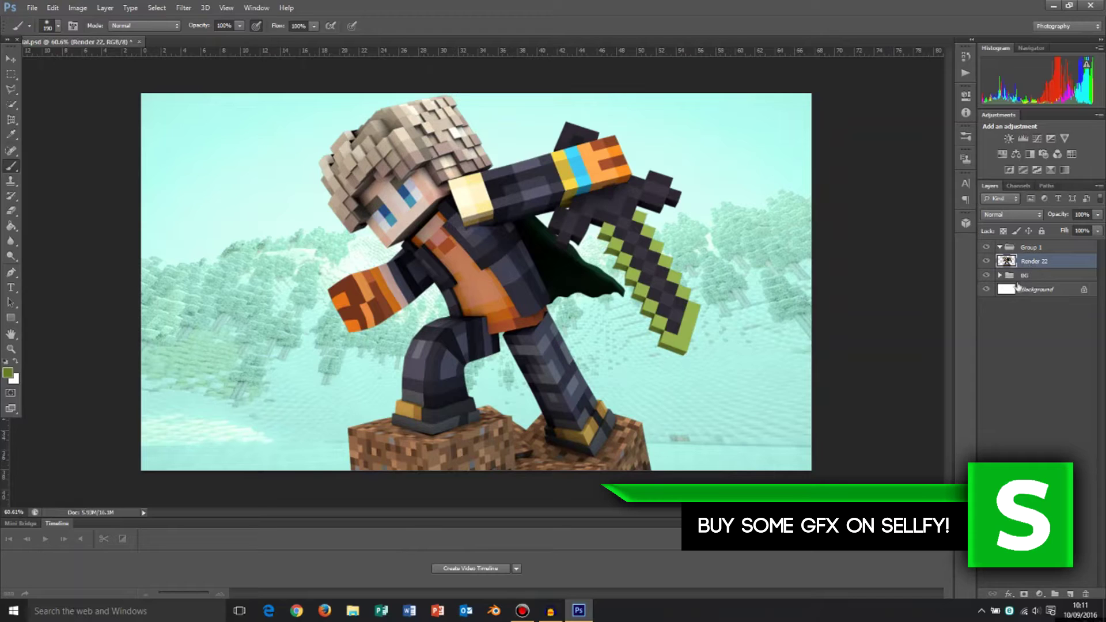
pyautogui.rightClick(1034, 265)
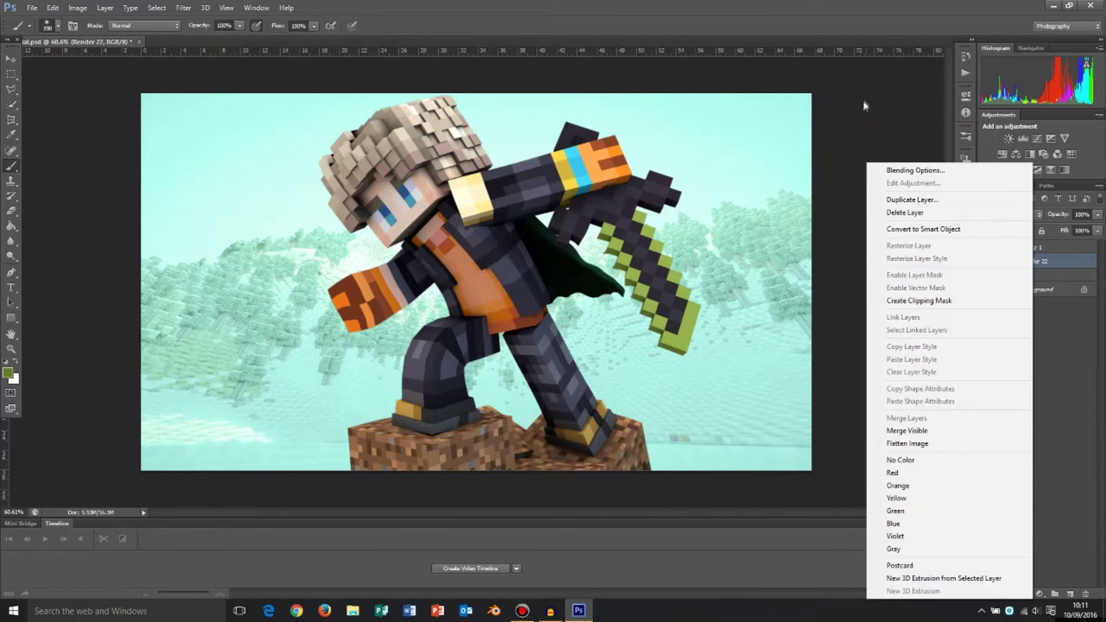
pyautogui.click(922, 199)
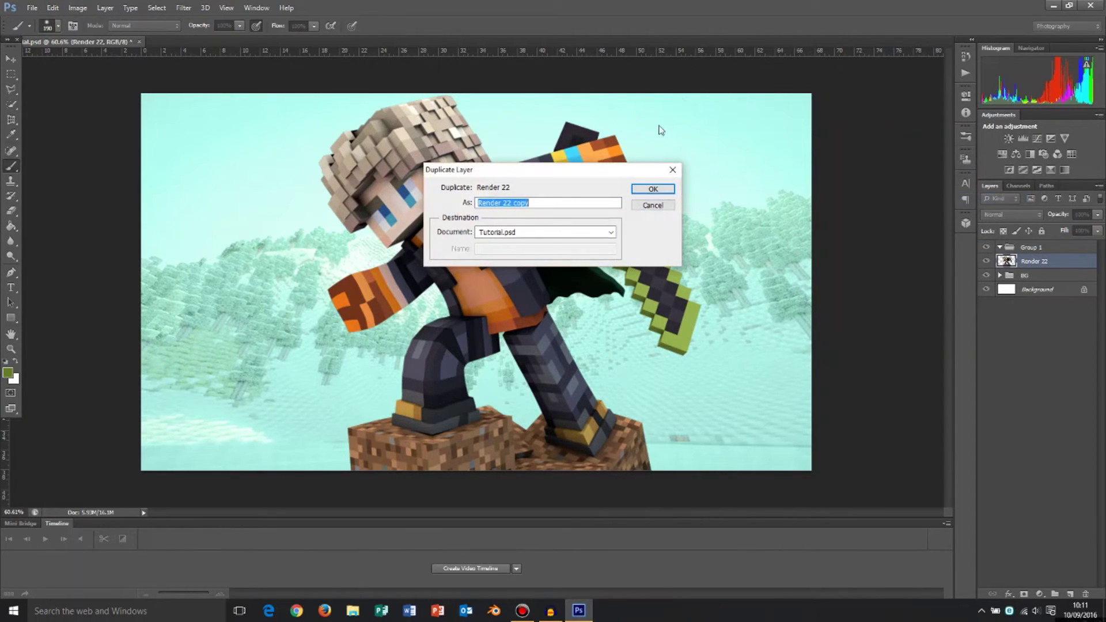
pyautogui.click(653, 188)
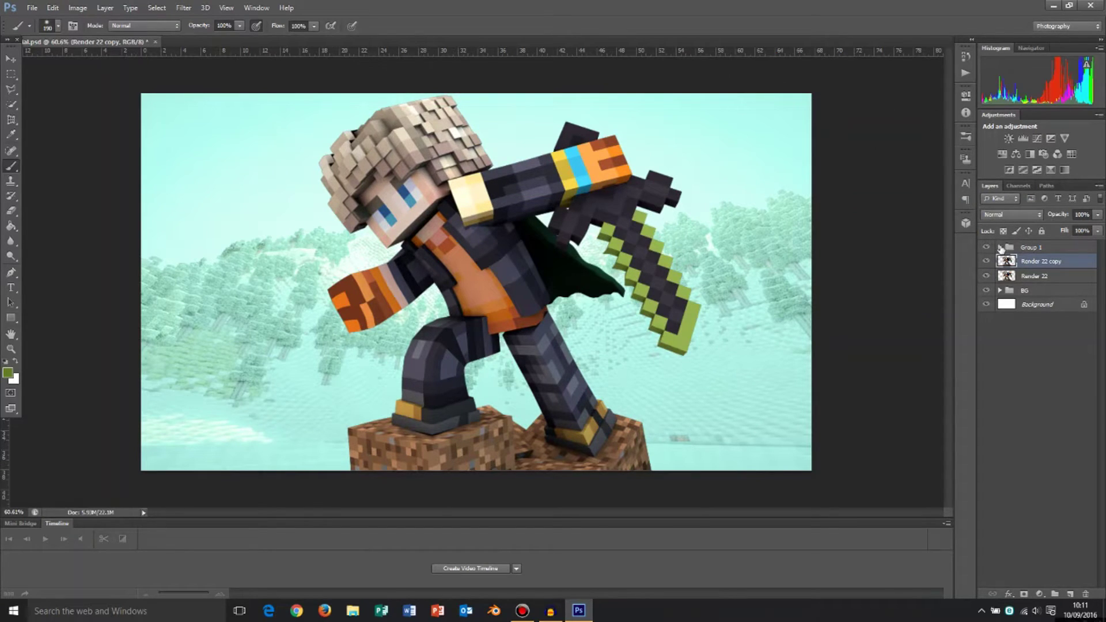
# Step: Move both the Render 22 and Render 22 copy layers into Group 1
pyautogui.keyDown('ctrl'); pyautogui.click(1046, 277); pyautogui.keyUp('ctrl')
pyautogui.moveTo(1044, 269); pyautogui.dragTo(1040, 249)
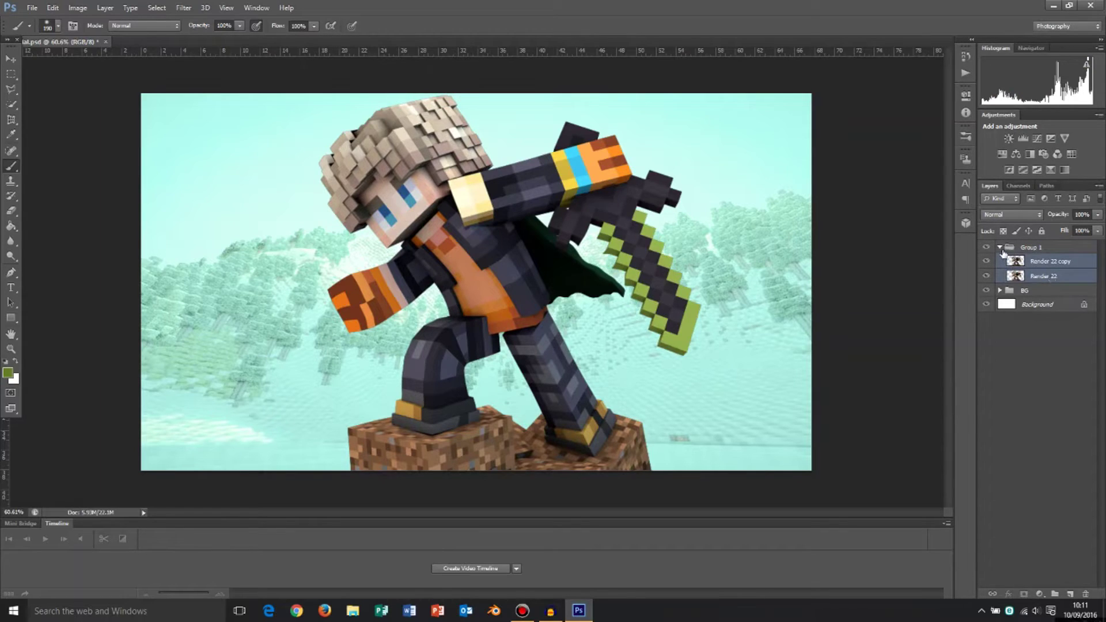
pyautogui.click(1013, 251)
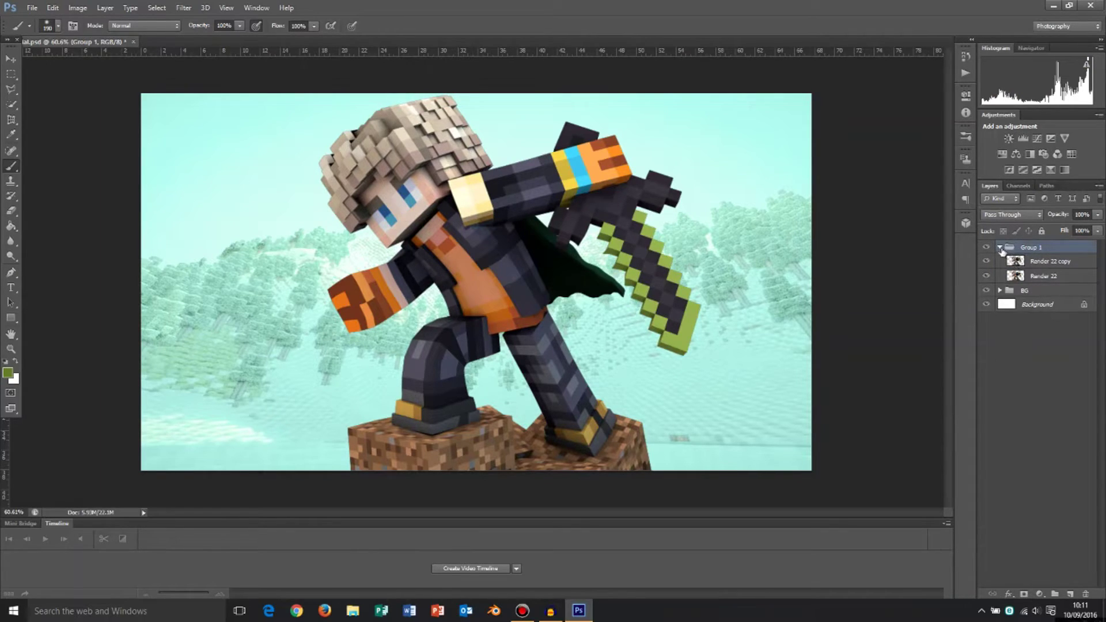
pyautogui.click(1000, 248)
pyautogui.click(1001, 248)
# Step: Apply the Glowing Edges filter to the Render 22 copy layer with edge width 1, edge brightness 7 and smoothness 5
pyautogui.click(1044, 263)
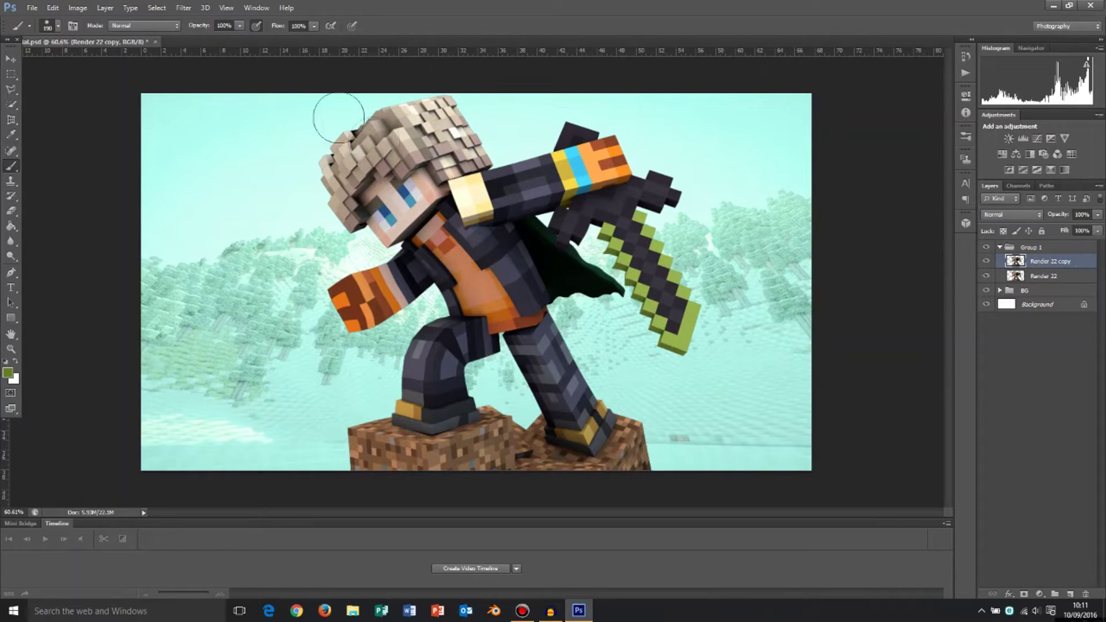
pyautogui.click(183, 9)
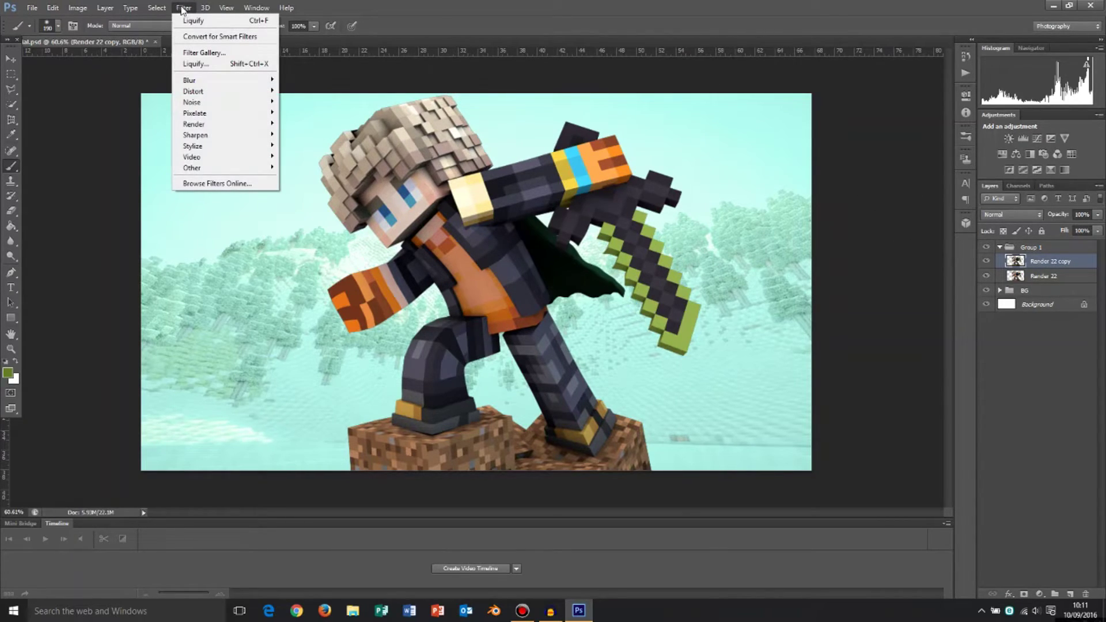
pyautogui.click(190, 53)
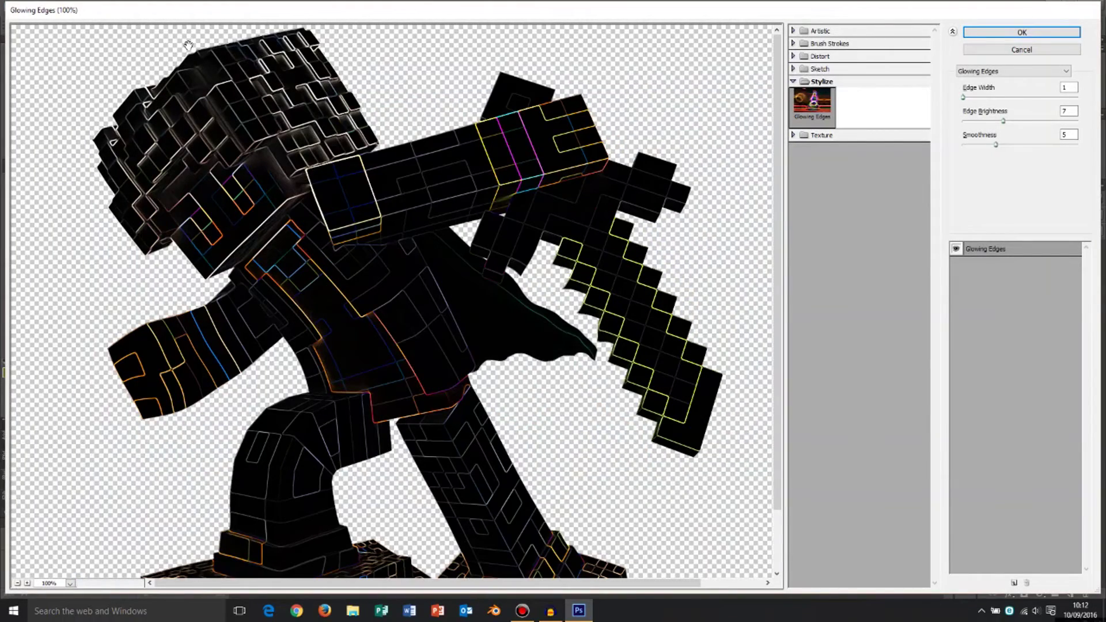
pyautogui.click(794, 81)
pyautogui.click(819, 83)
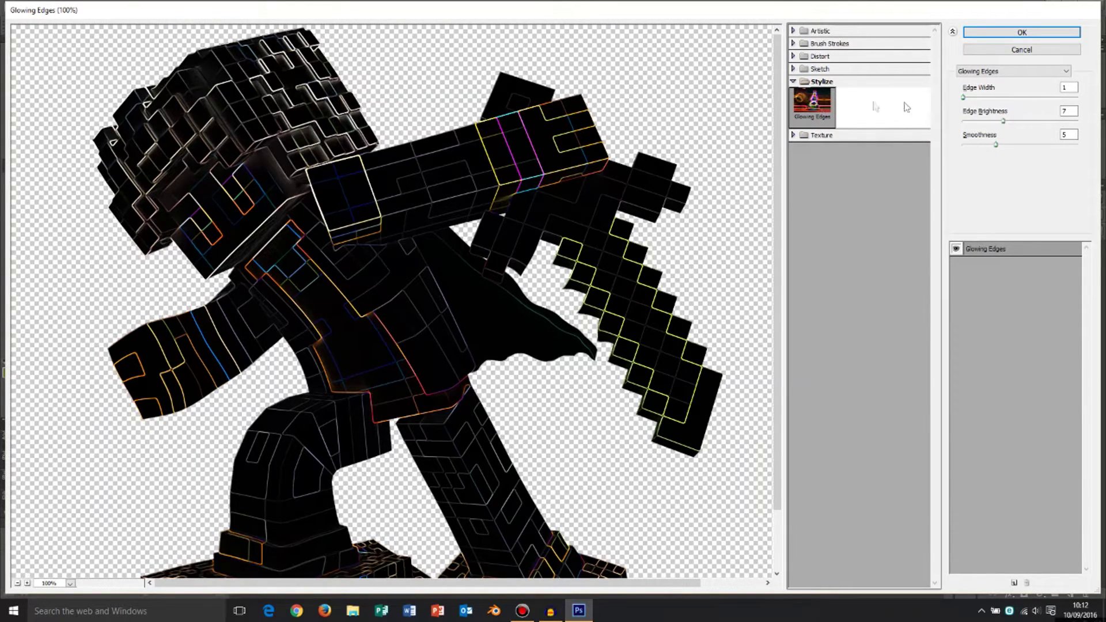
pyautogui.moveTo(965, 99)
pyautogui.mouseDown()
pyautogui.moveTo(988, 98)
pyautogui.moveTo(968, 101)
pyautogui.mouseUp()
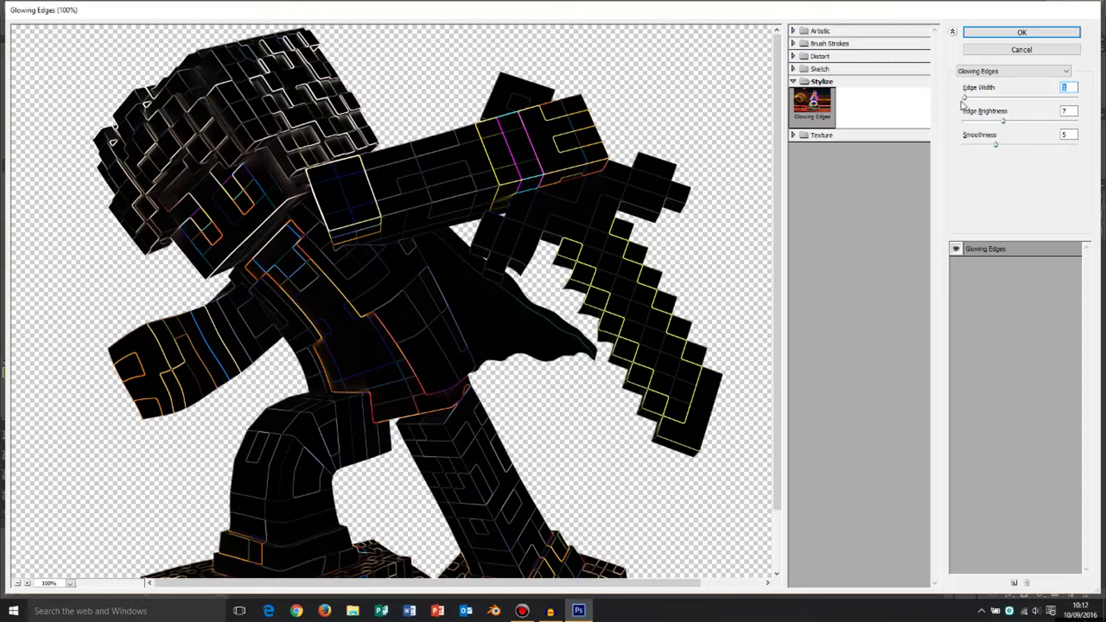
pyautogui.moveTo(969, 101)
pyautogui.mouseDown()
pyautogui.moveTo(997, 101)
pyautogui.moveTo(969, 103)
pyautogui.mouseUp()
pyautogui.click(1018, 36)
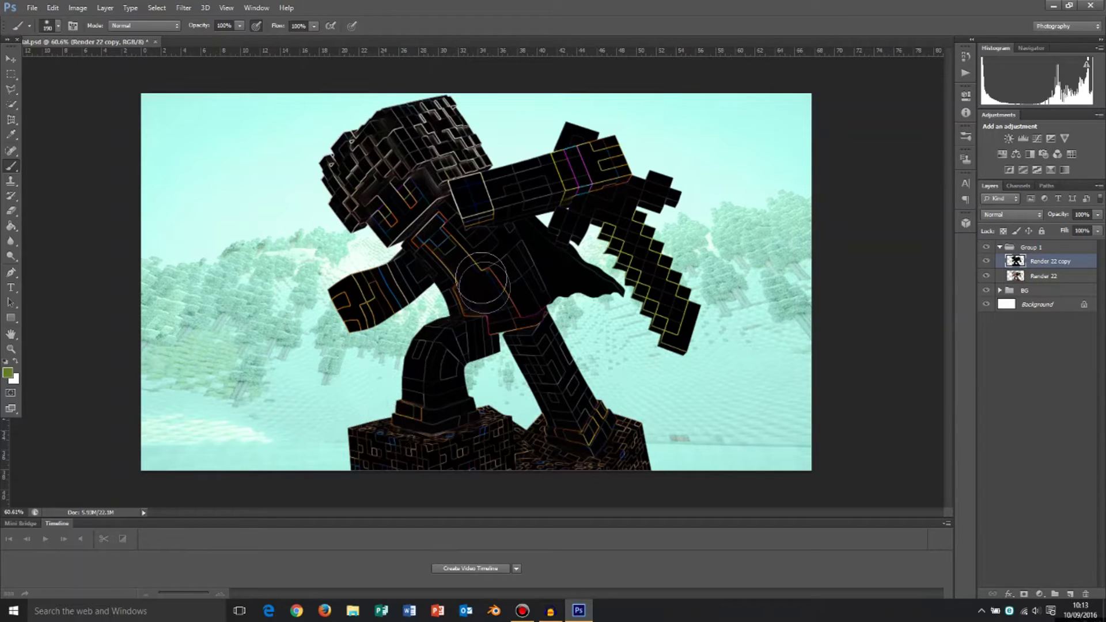
# Step: Open the blending options of the Render 22 copy layer and set its blend mode to Soft Light
pyautogui.rightClick(1059, 263)
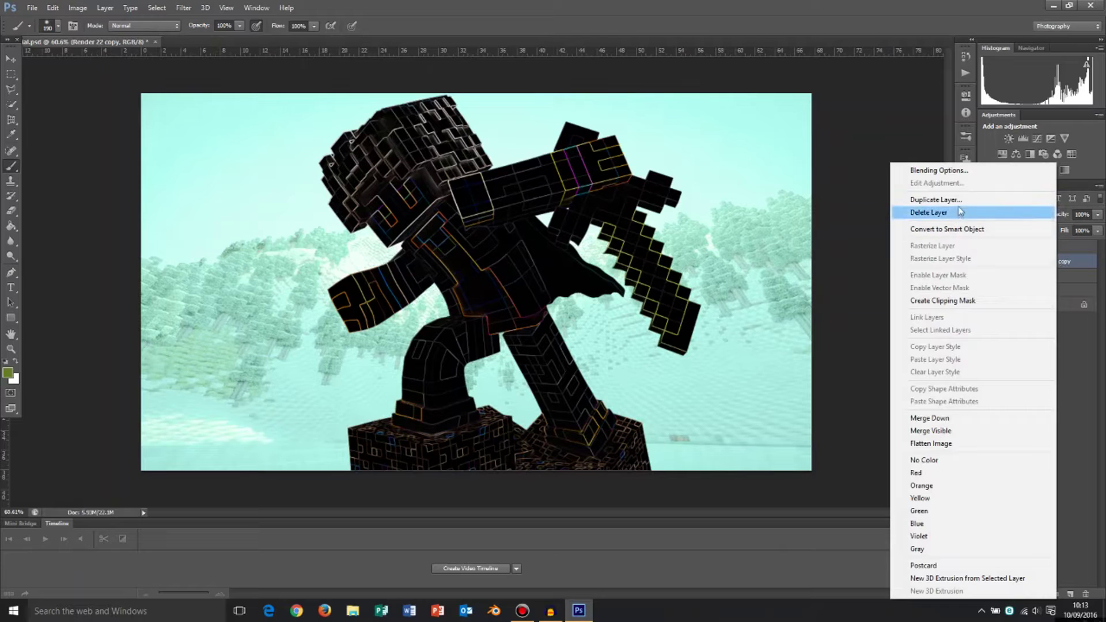
pyautogui.click(952, 170)
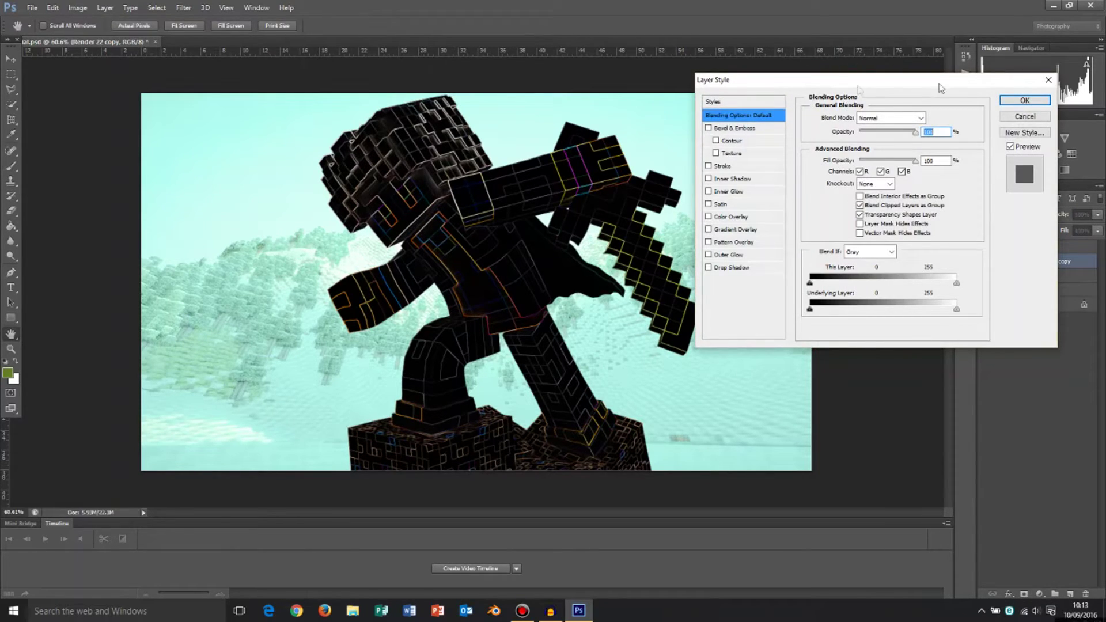
pyautogui.click(912, 117)
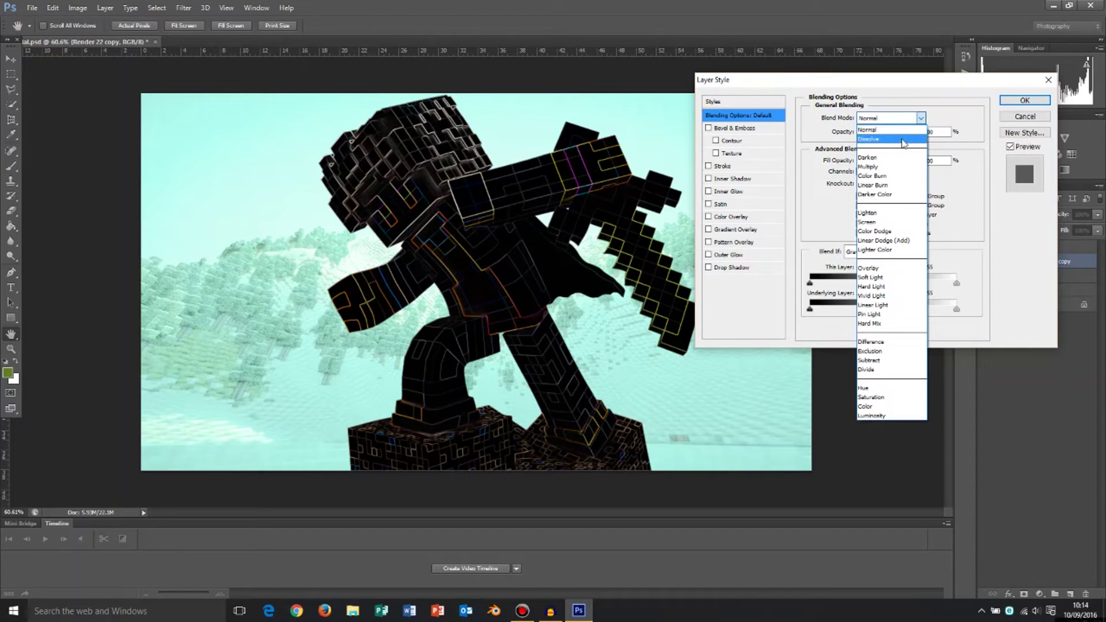
pyautogui.click(906, 119)
pyautogui.click(908, 118)
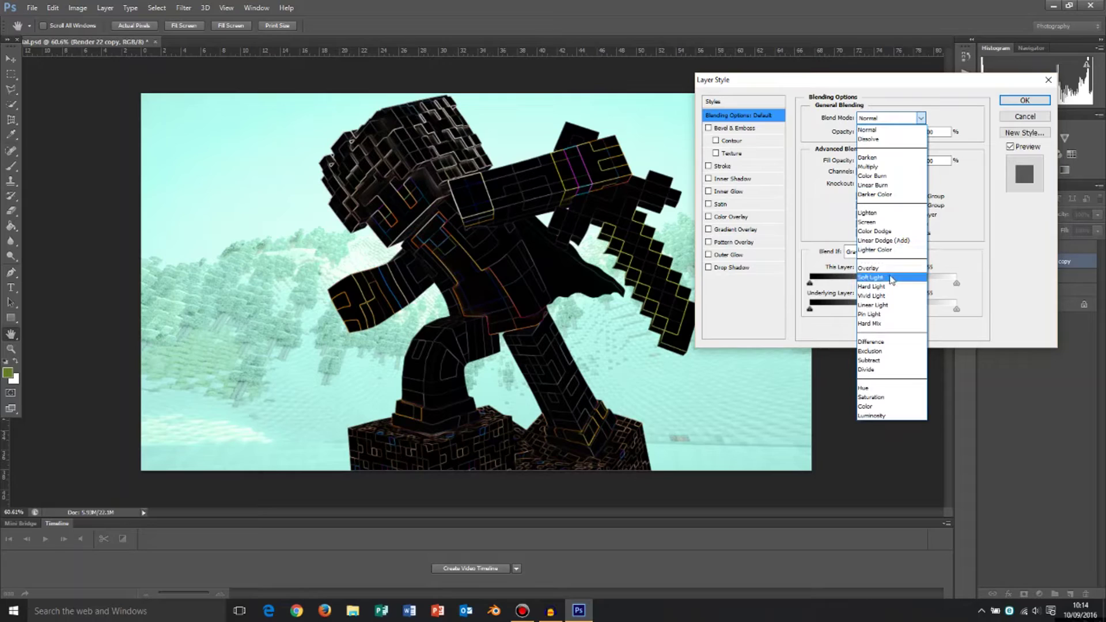
pyautogui.click(894, 279)
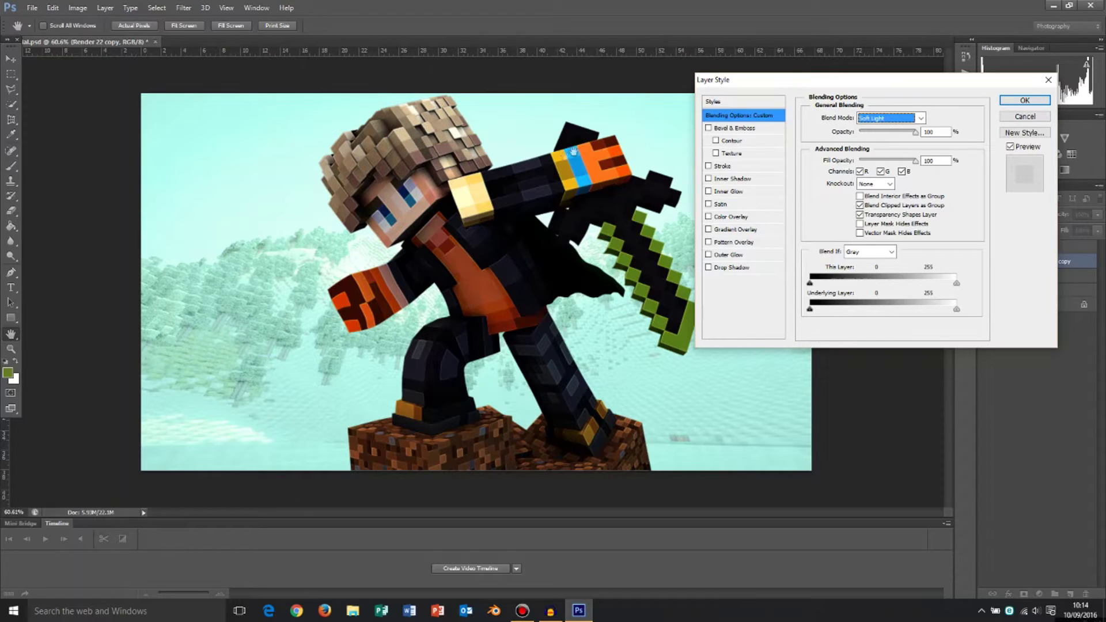
# Step: Try Overlay as the blend mode of the Render 22 copy layer, and return it to Soft Light
pyautogui.click(918, 117)
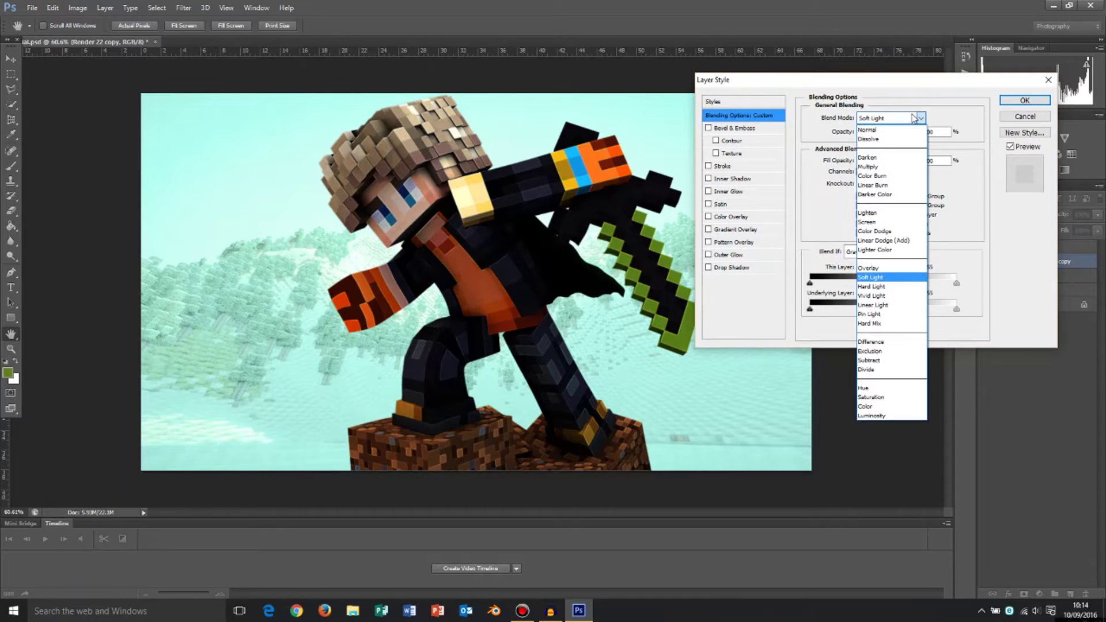
pyautogui.click(890, 118)
pyautogui.click(890, 118)
pyautogui.click(895, 278)
pyautogui.click(896, 123)
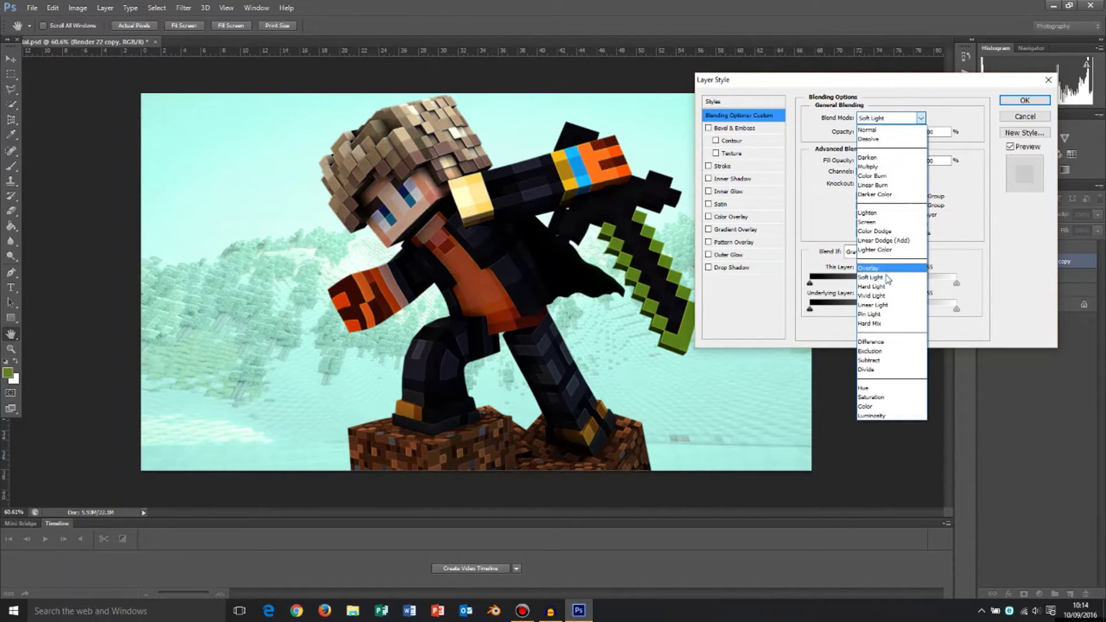
pyautogui.click(886, 274)
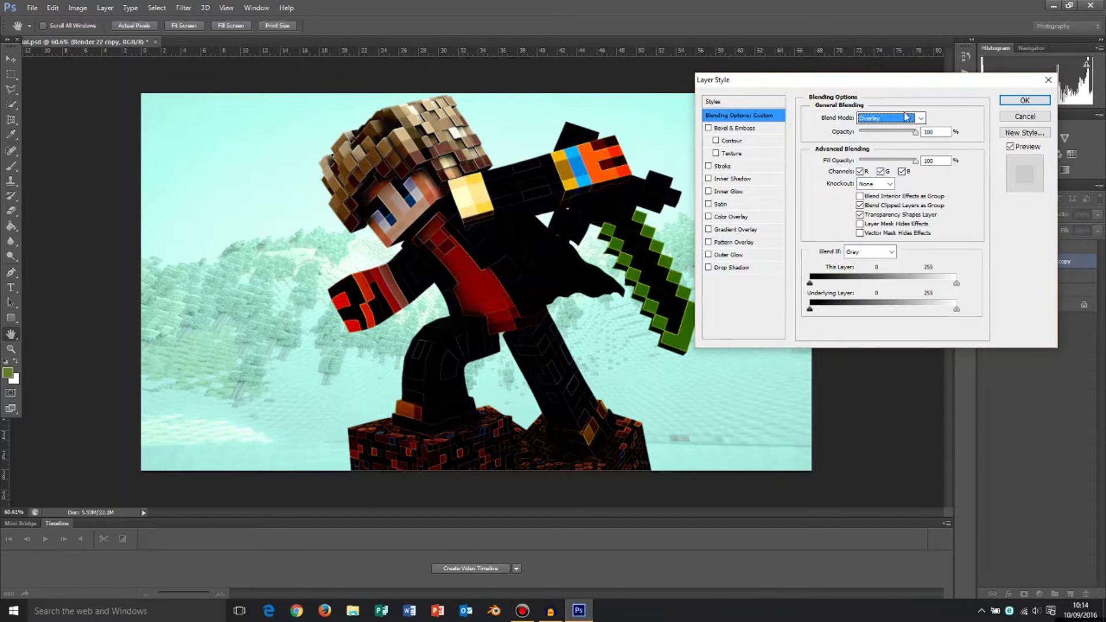
pyautogui.click(907, 117)
pyautogui.click(895, 277)
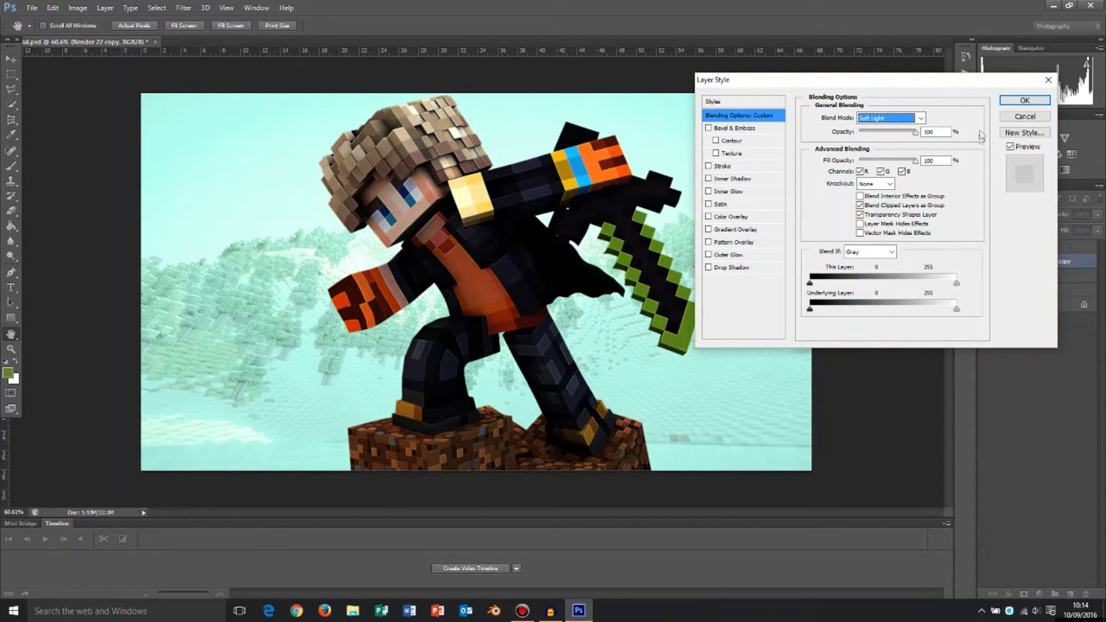
# Step: Add a Satin effect to the Render 22 copy layer, set its blend mode to Overlay and lower its opacity slightly
pyautogui.click(709, 204)
pyautogui.click(719, 205)
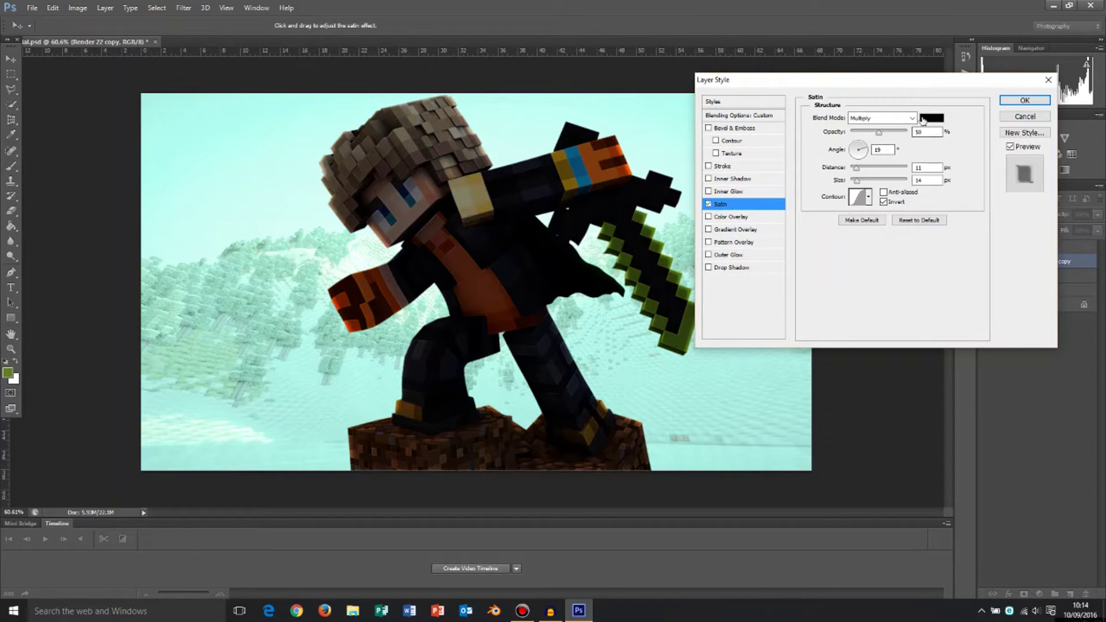
pyautogui.click(876, 119)
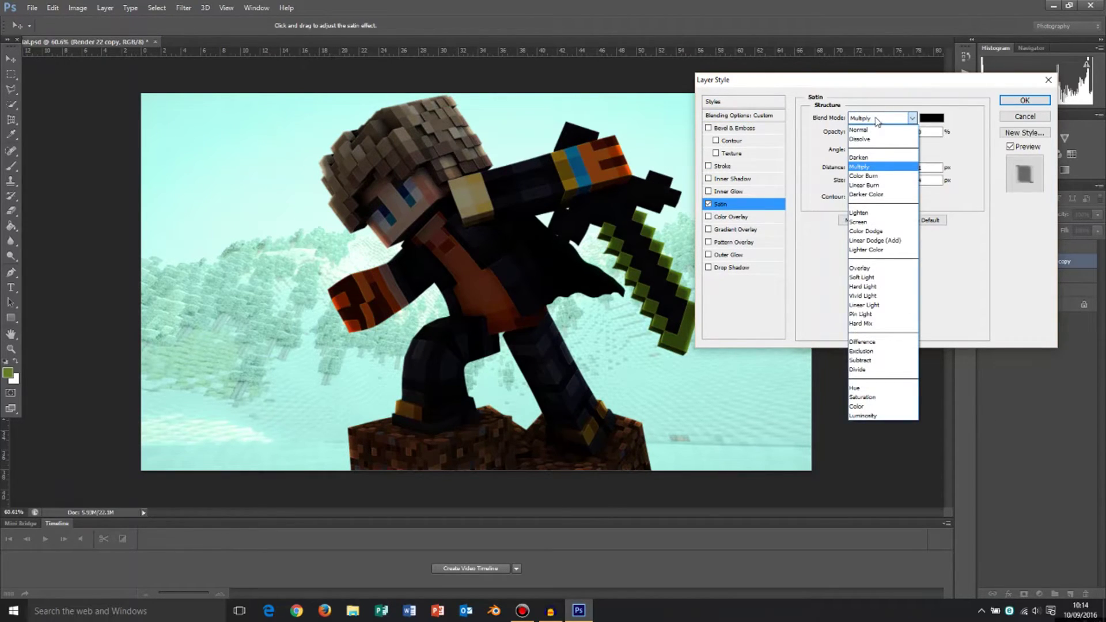
pyautogui.click(862, 278)
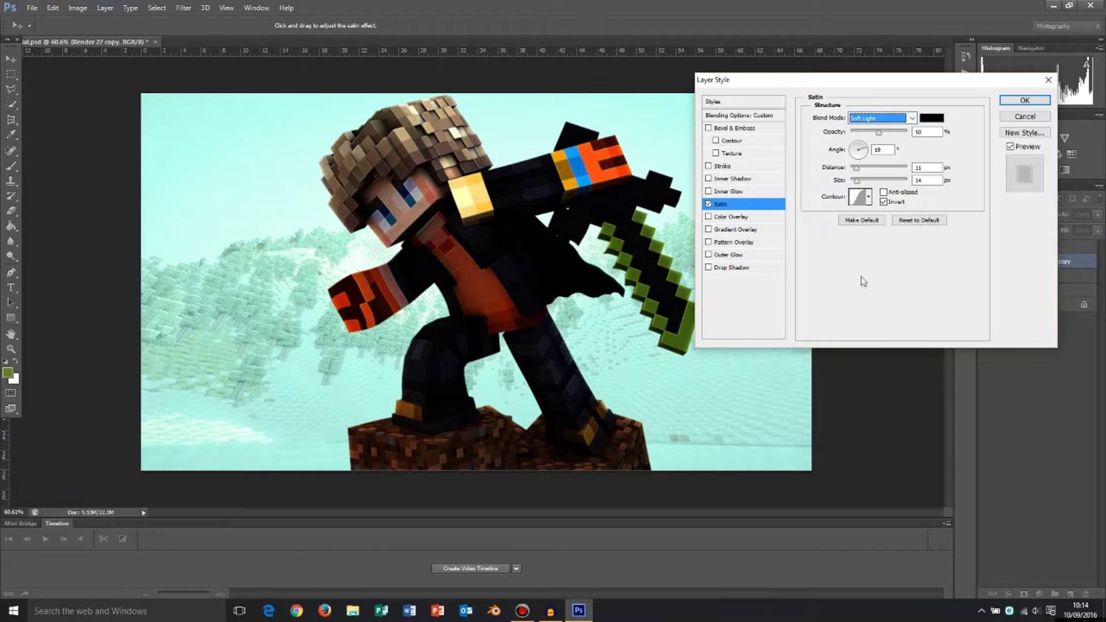
pyautogui.click(893, 123)
pyautogui.click(867, 271)
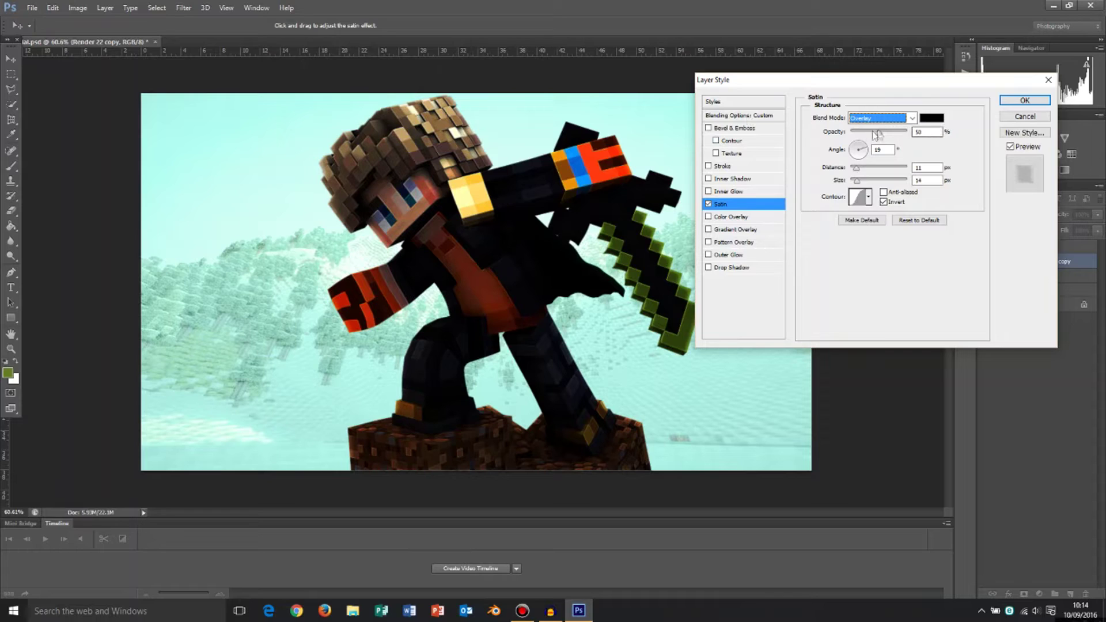
pyautogui.moveTo(879, 135); pyautogui.dragTo(874, 132)
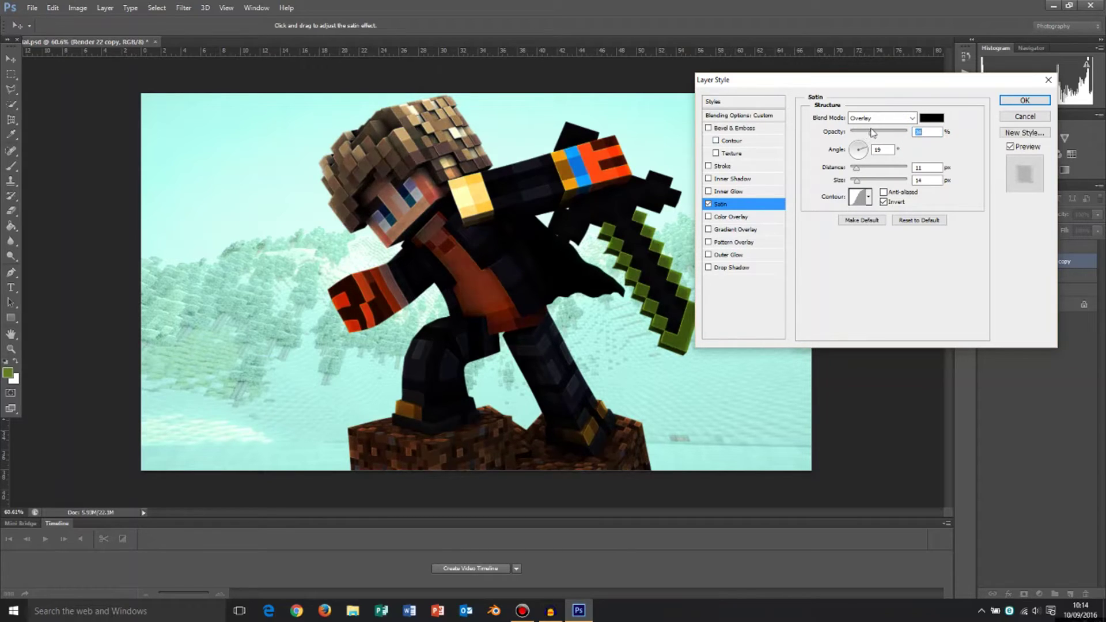
# Step: Set the overall opacity of the Render 22 copy layer to 78% and apply the layer style
pyautogui.click(739, 115)
pyautogui.moveTo(911, 132)
pyautogui.mouseDown()
pyautogui.moveTo(886, 134)
pyautogui.moveTo(902, 134)
pyautogui.mouseUp()
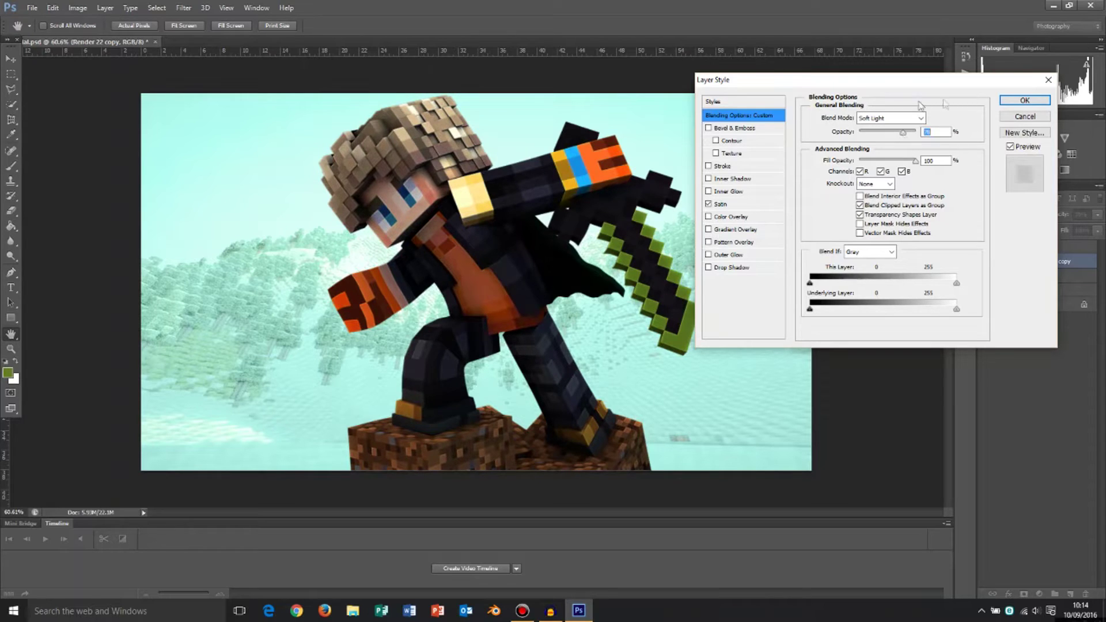
pyautogui.click(1026, 101)
pyautogui.press('b')
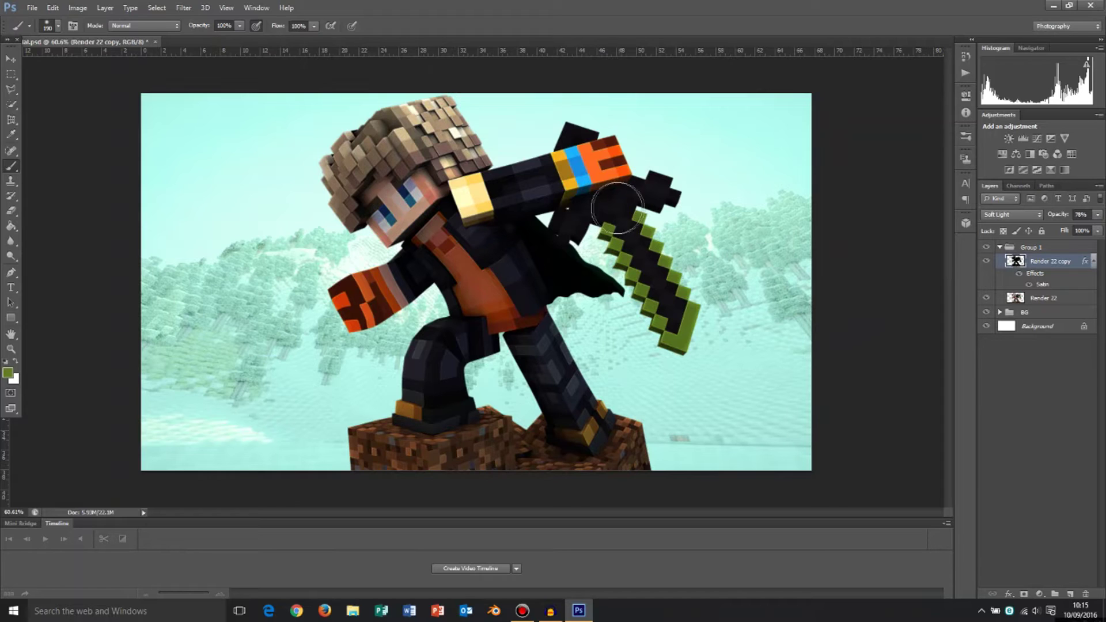
# Step: Reopen the layer style of Render 22 copy and add an Inner Glow with the Overlay blend mode
pyautogui.rightClick(1063, 263)
pyautogui.click(962, 169)
pyautogui.click(709, 191)
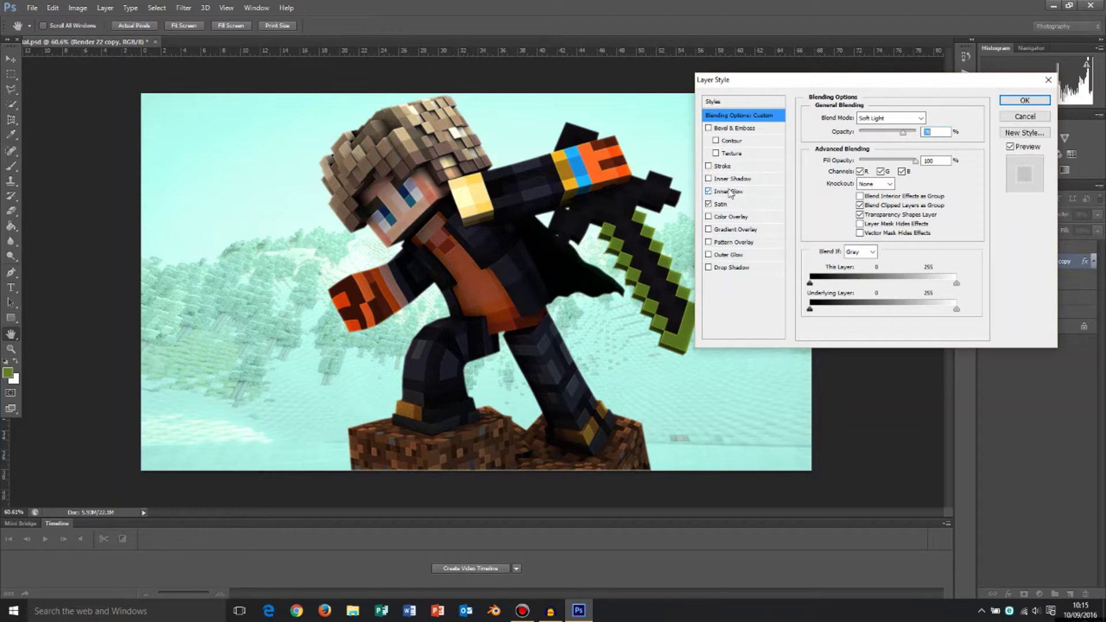
pyautogui.click(730, 192)
pyautogui.click(708, 192)
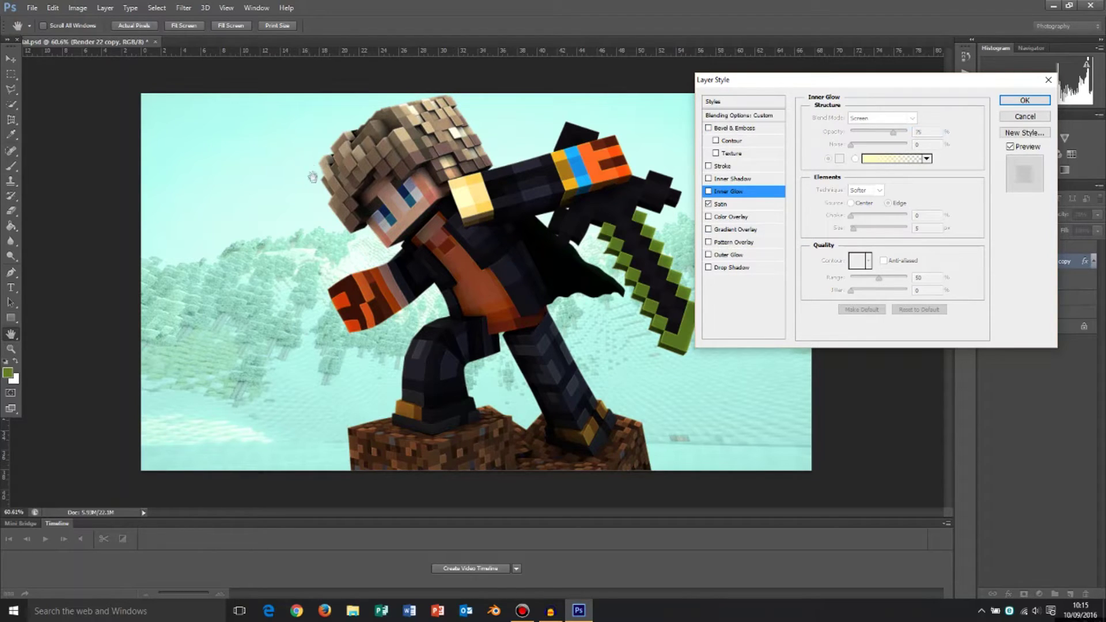
pyautogui.click(709, 191)
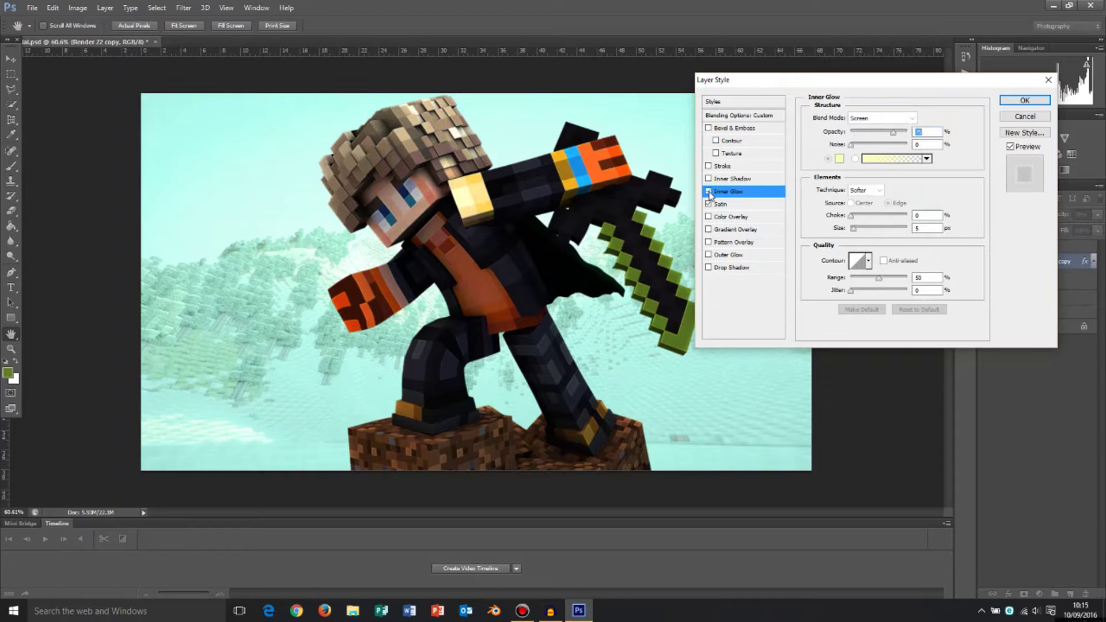
pyautogui.click(897, 119)
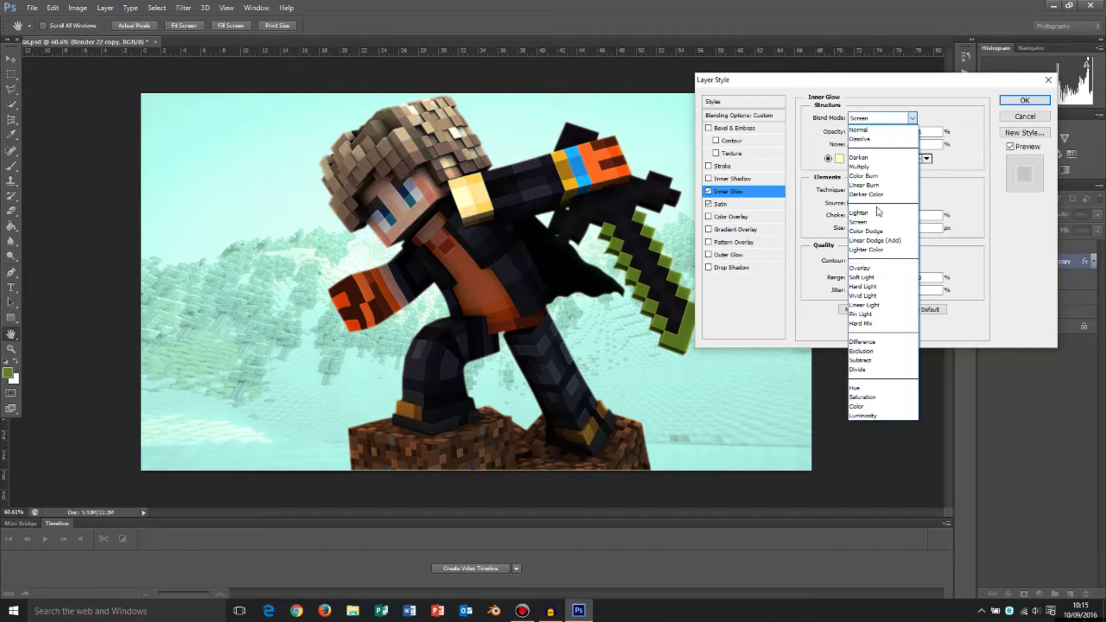
pyautogui.click(864, 267)
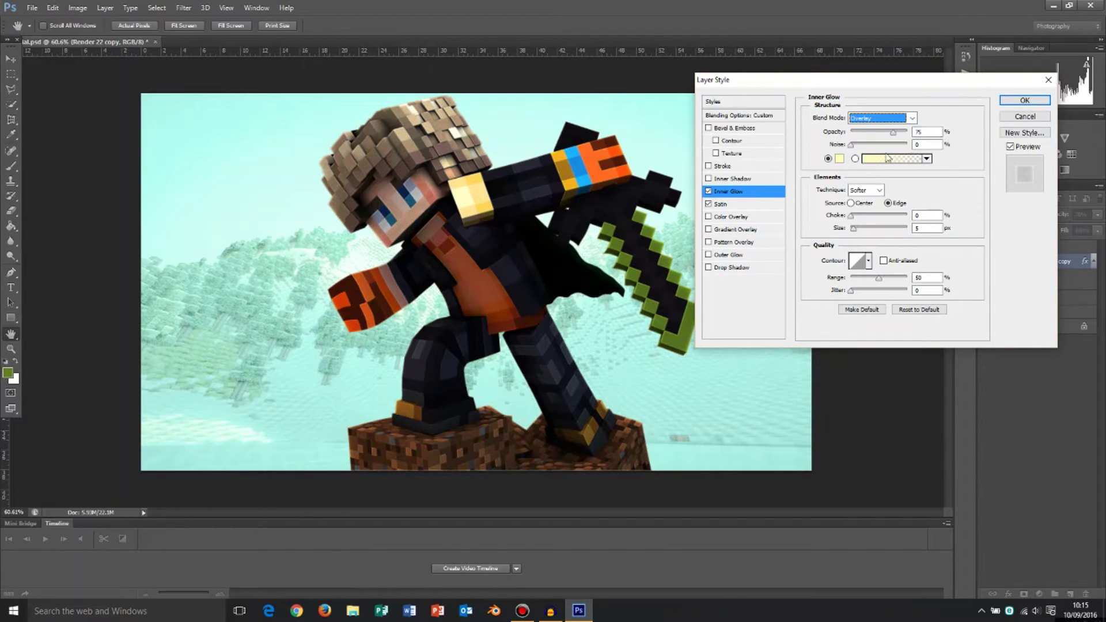
# Step: Change the Inner Glow color to a bright turquoise green
pyautogui.click(840, 159)
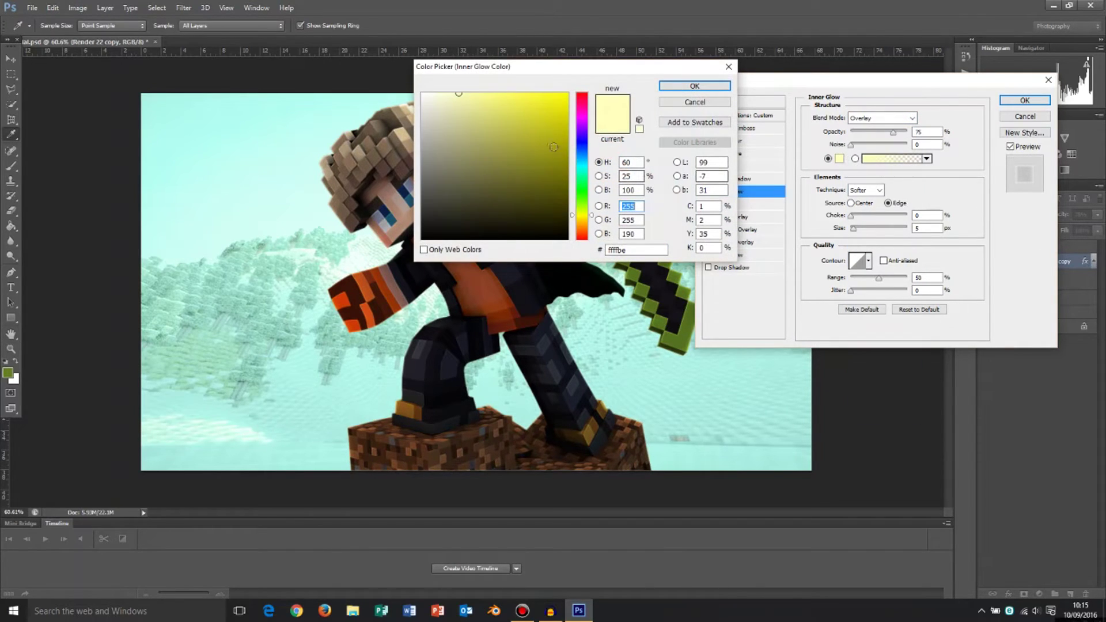
pyautogui.moveTo(371, 82); pyautogui.dragTo(330, 58)
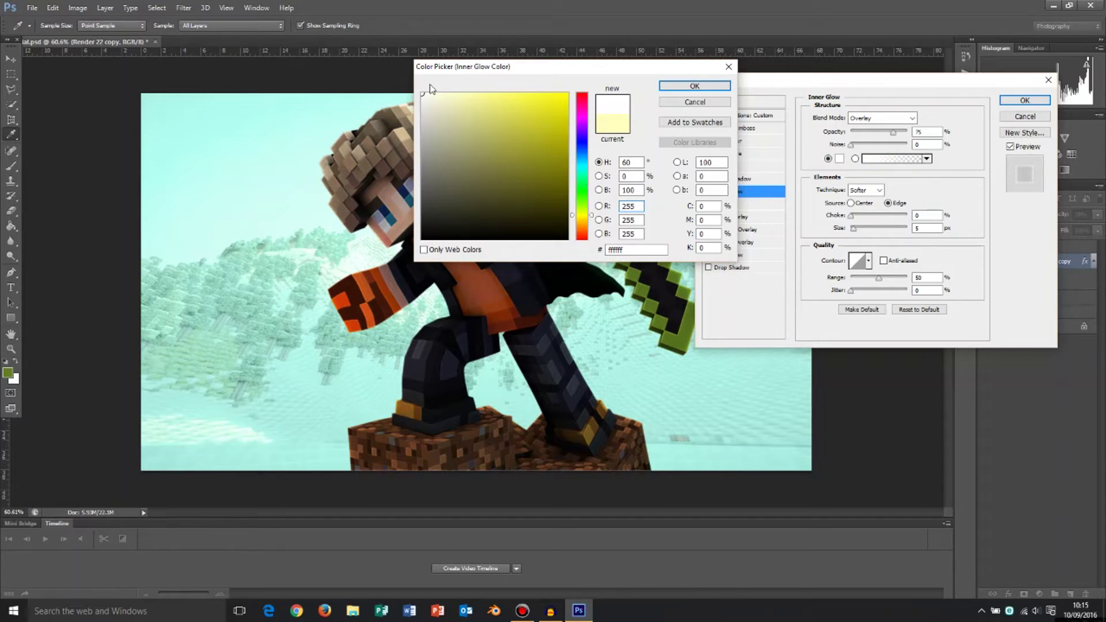
pyautogui.moveTo(579, 170)
pyautogui.mouseDown()
pyautogui.moveTo(583, 199)
pyautogui.moveTo(581, 172)
pyautogui.mouseUp()
pyautogui.click(571, 108)
pyautogui.moveTo(570, 107); pyautogui.dragTo(564, 99)
pyautogui.click(679, 91)
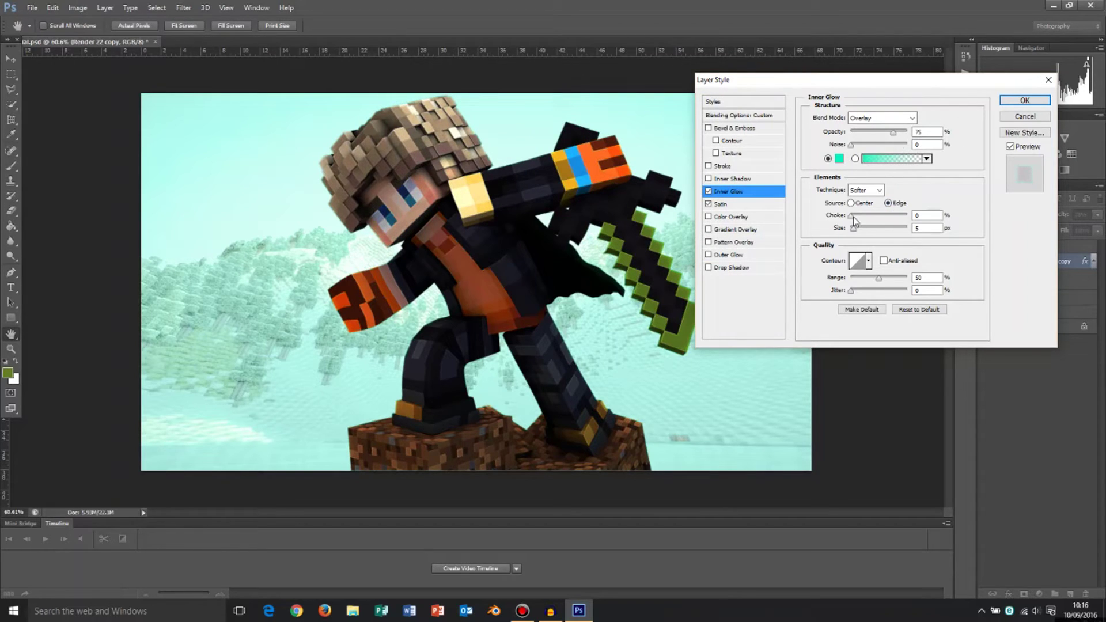
# Step: Set the Inner Glow size to 163 px and range to 22%, raise the choke slightly, and apply the layer style
pyautogui.moveTo(855, 230); pyautogui.dragTo(876, 232)
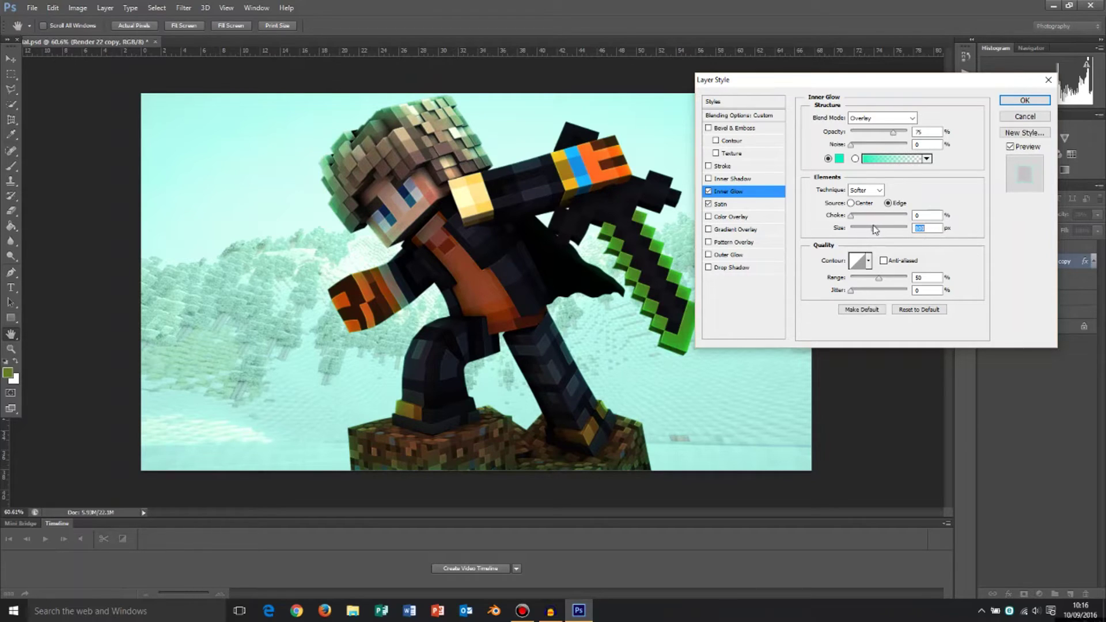
pyautogui.moveTo(871, 230); pyautogui.dragTo(880, 229)
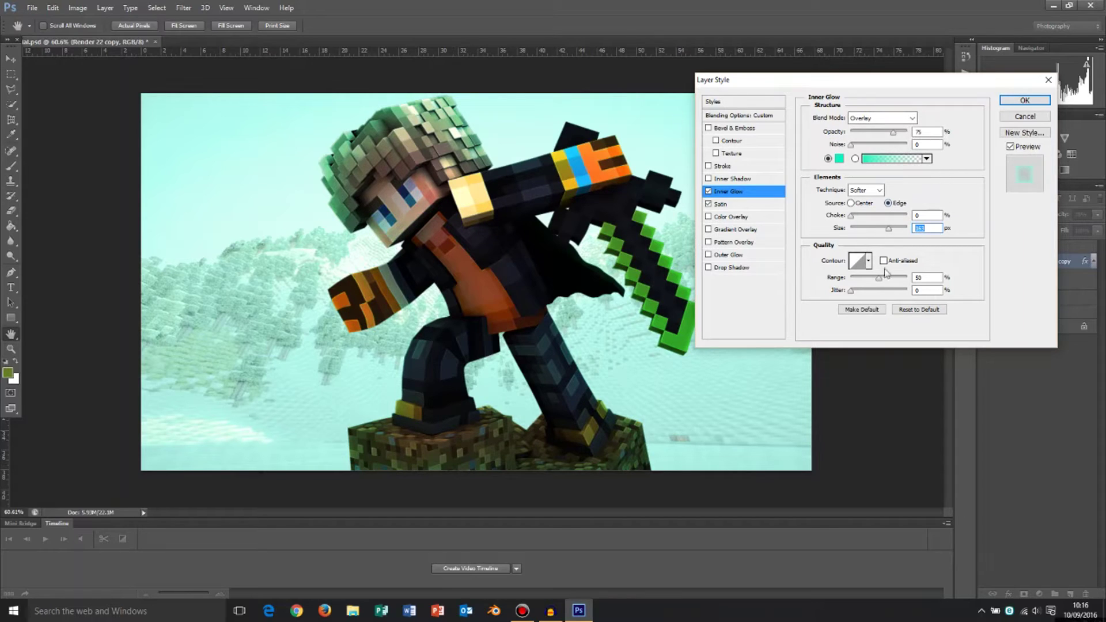
pyautogui.moveTo(880, 280); pyautogui.dragTo(859, 286)
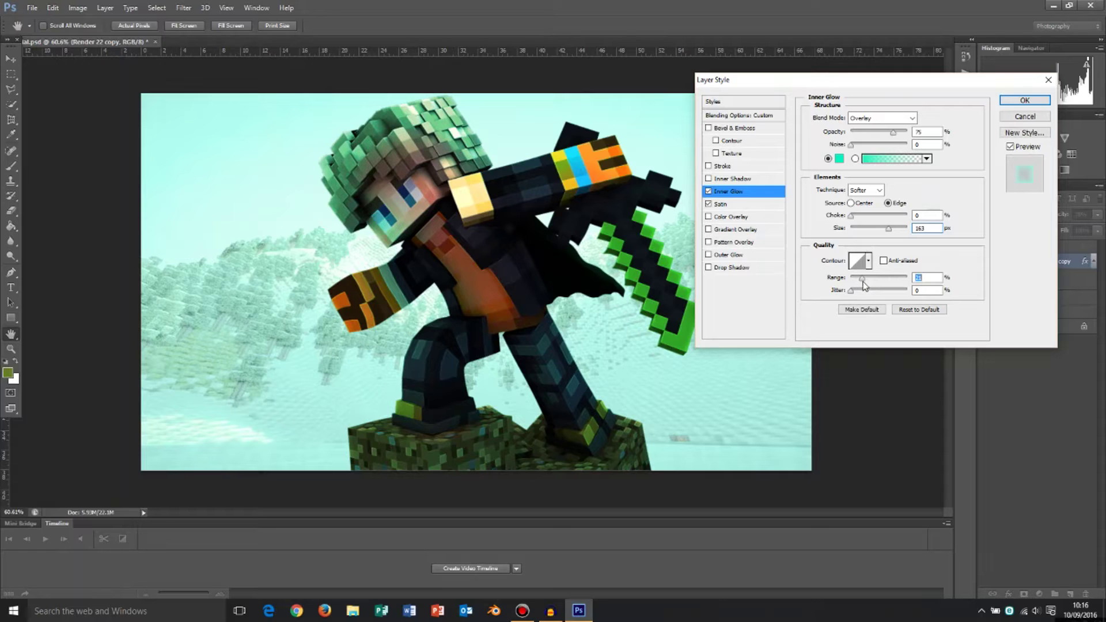
pyautogui.moveTo(857, 216); pyautogui.dragTo(862, 217)
pyautogui.moveTo(854, 221)
pyautogui.mouseDown()
pyautogui.moveTo(885, 218)
pyautogui.moveTo(864, 217)
pyautogui.mouseUp()
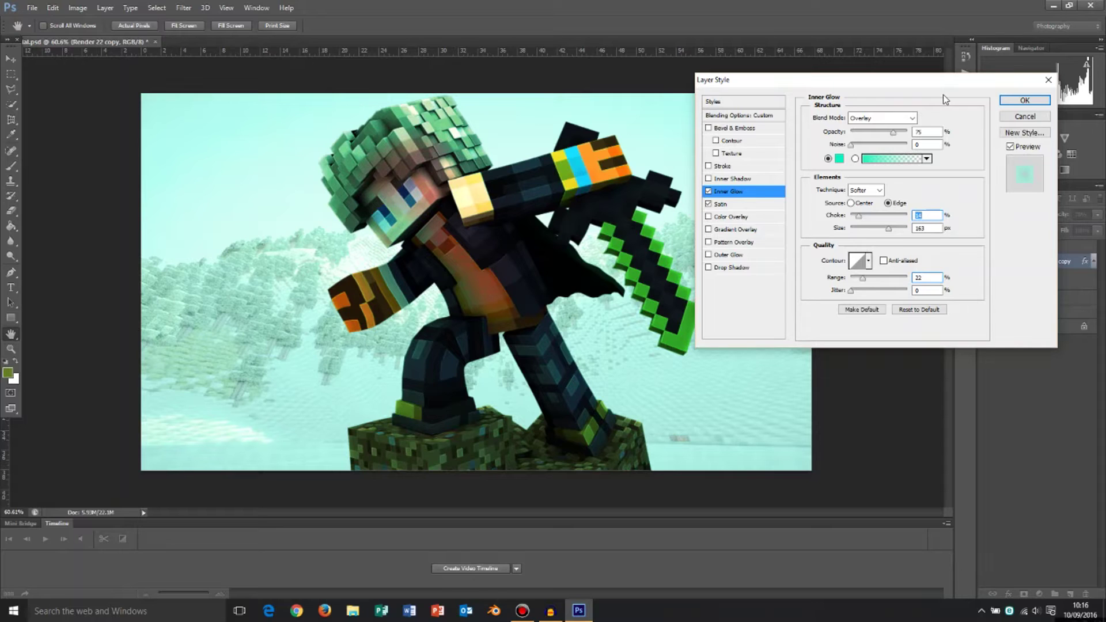
pyautogui.click(1025, 100)
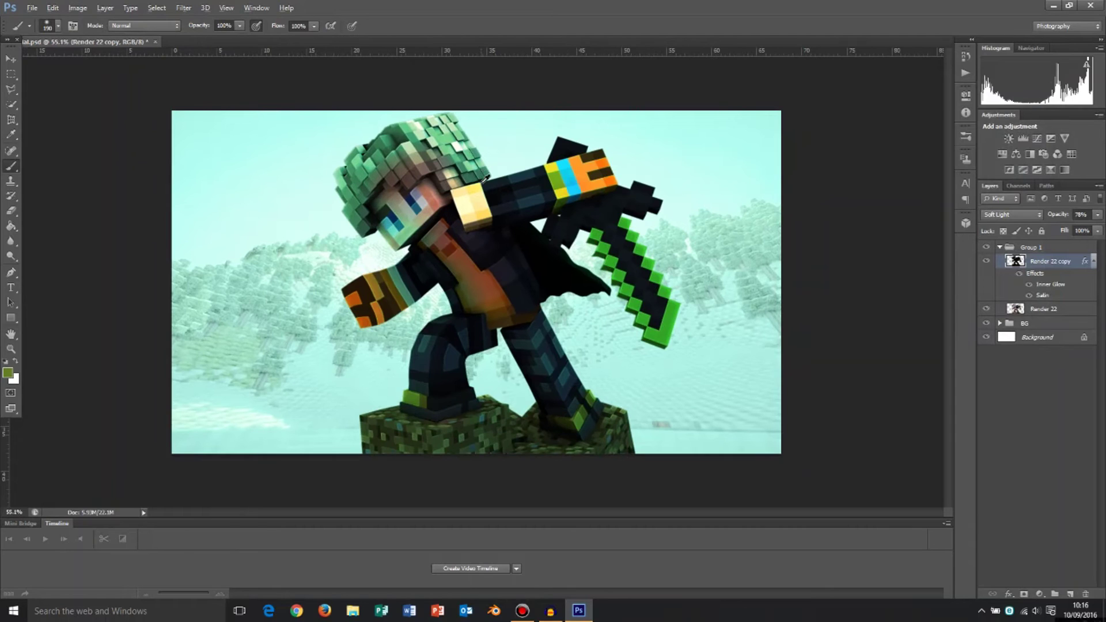
# Step: Collapse Group 1 and create a new group above it named Sword
pyautogui.scroll(1, 465, 205)
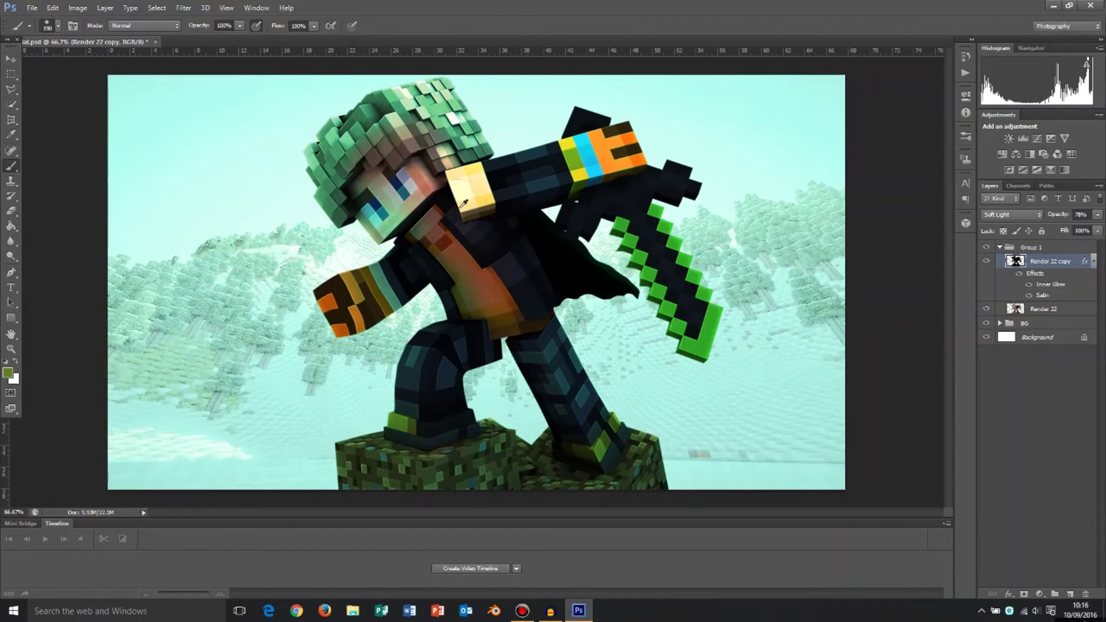
pyautogui.press('alt')
pyautogui.click(1010, 250)
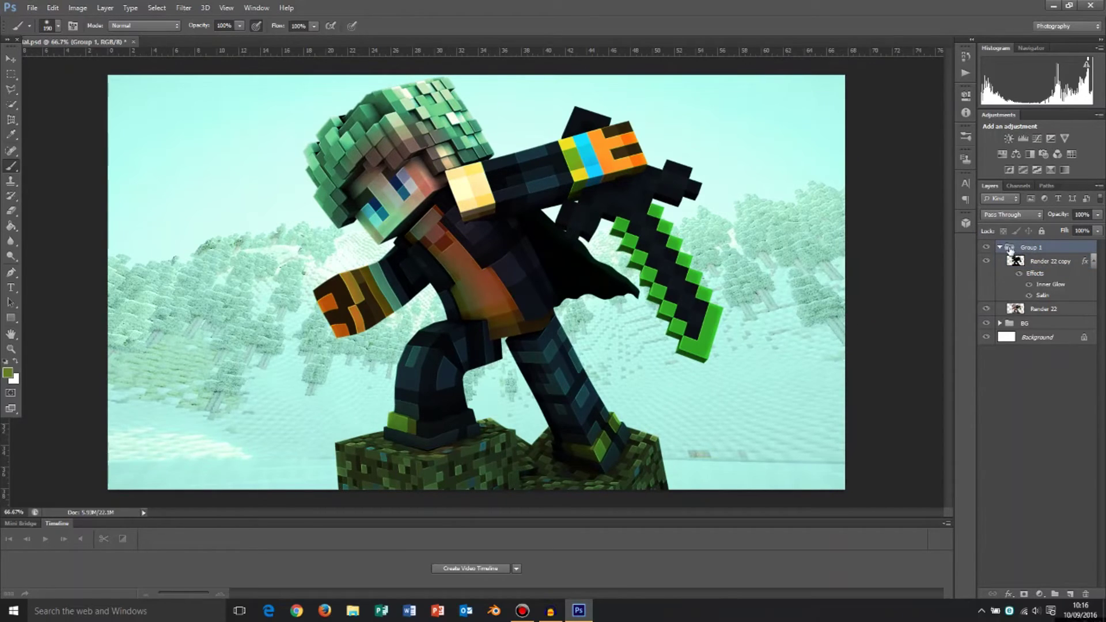
pyautogui.click(1001, 248)
pyautogui.click(1057, 593)
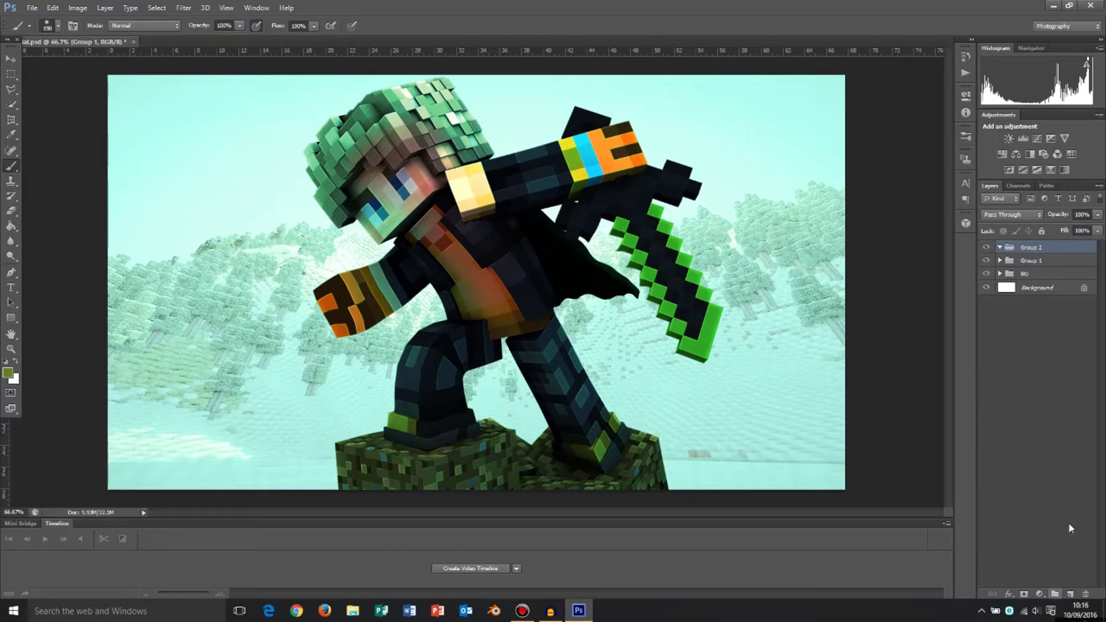
pyautogui.doubleClick(1033, 247)
pyautogui.write('Sword')
pyautogui.press('Return')
# Step: Add a new empty layer inside the Sword group and make it the active layer
pyautogui.click(1070, 594)
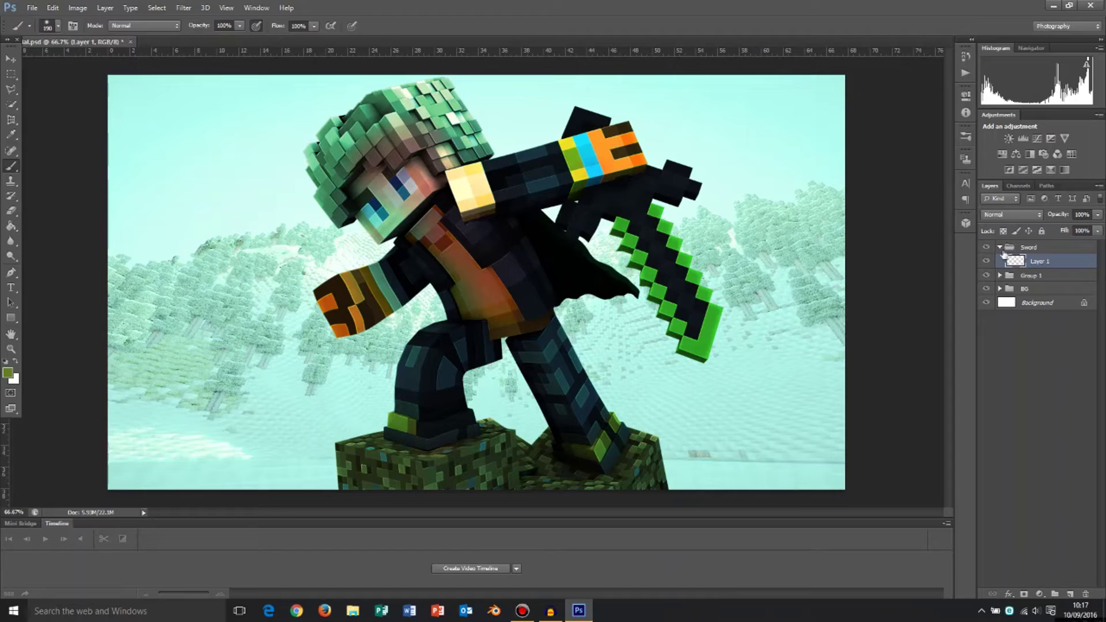
pyautogui.click(1000, 248)
pyautogui.click(1000, 248)
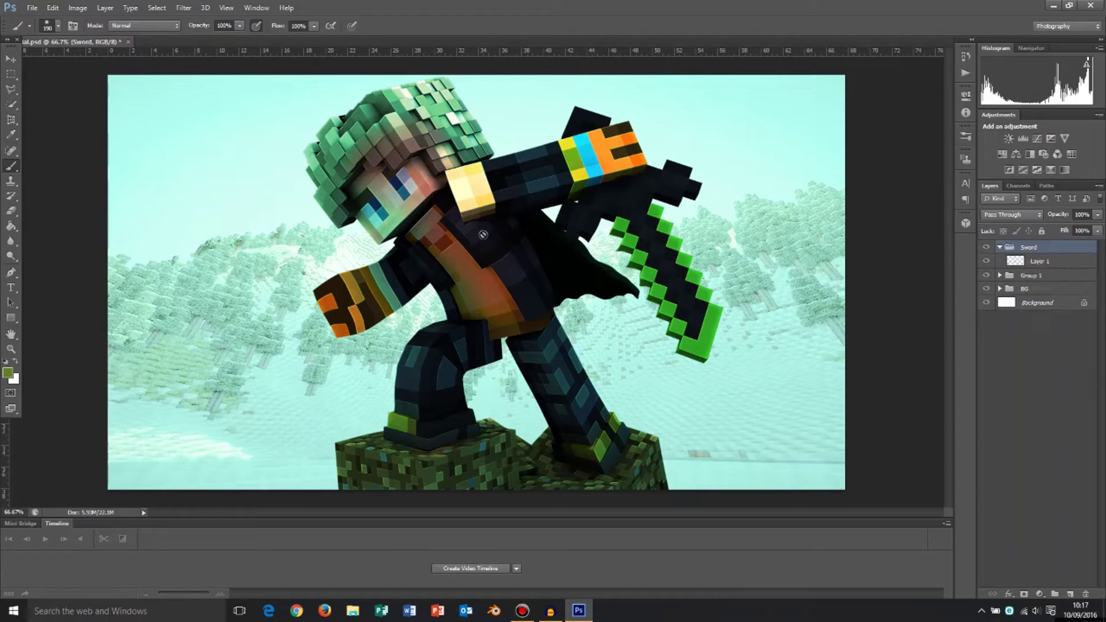
pyautogui.click(1044, 261)
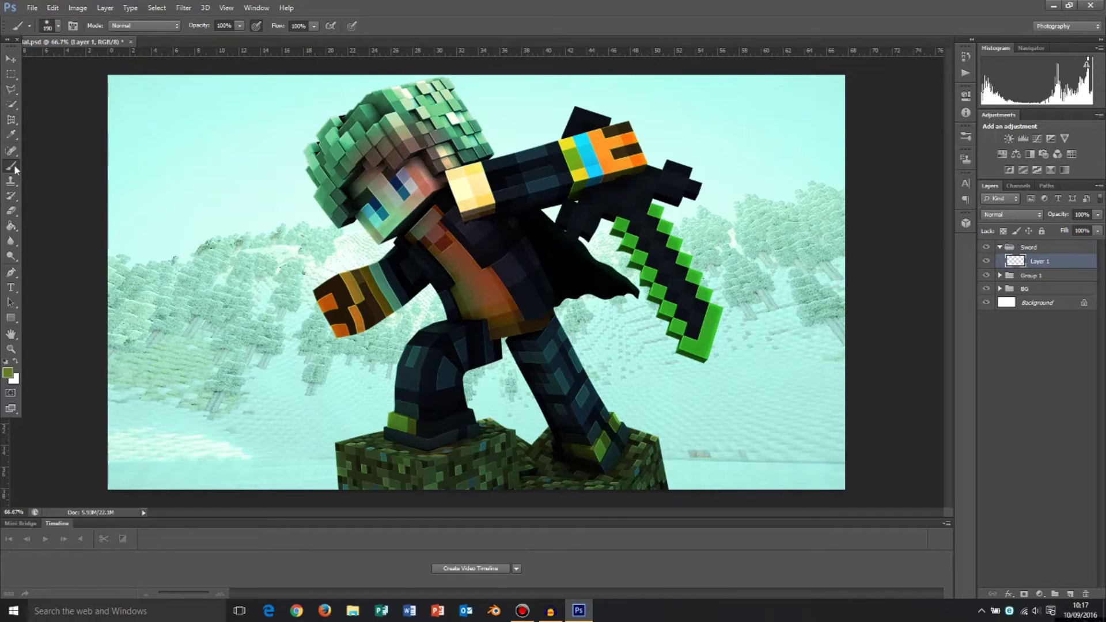
# Step: Choose the 500 px soft round brush preset and reduce its size to suit painting over the sword
pyautogui.click(58, 25)
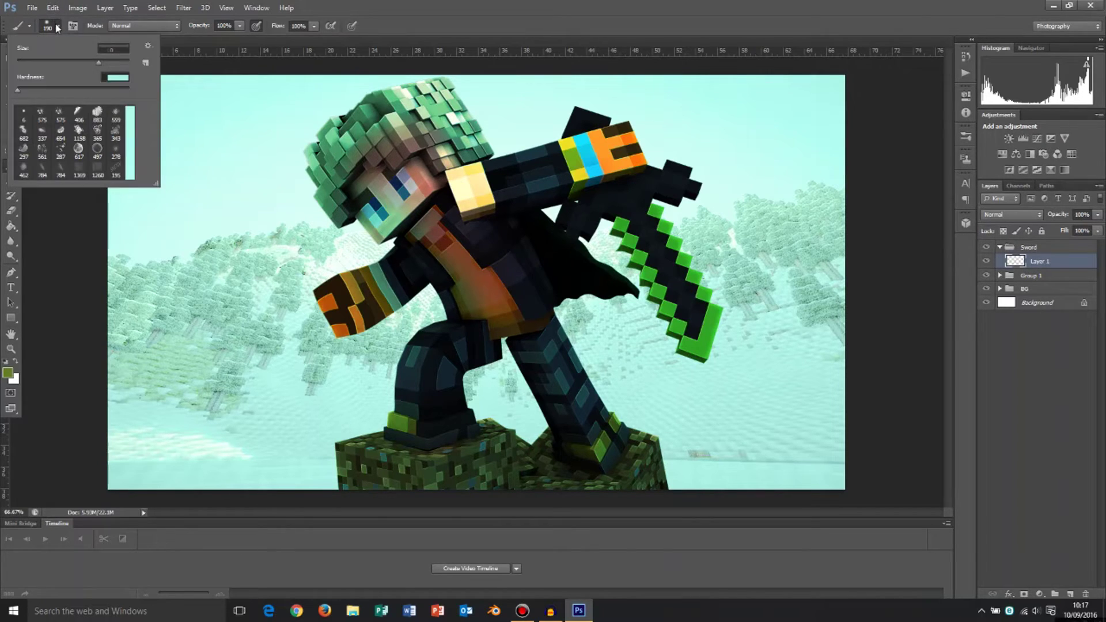
pyautogui.click(57, 26)
pyautogui.click(260, 7)
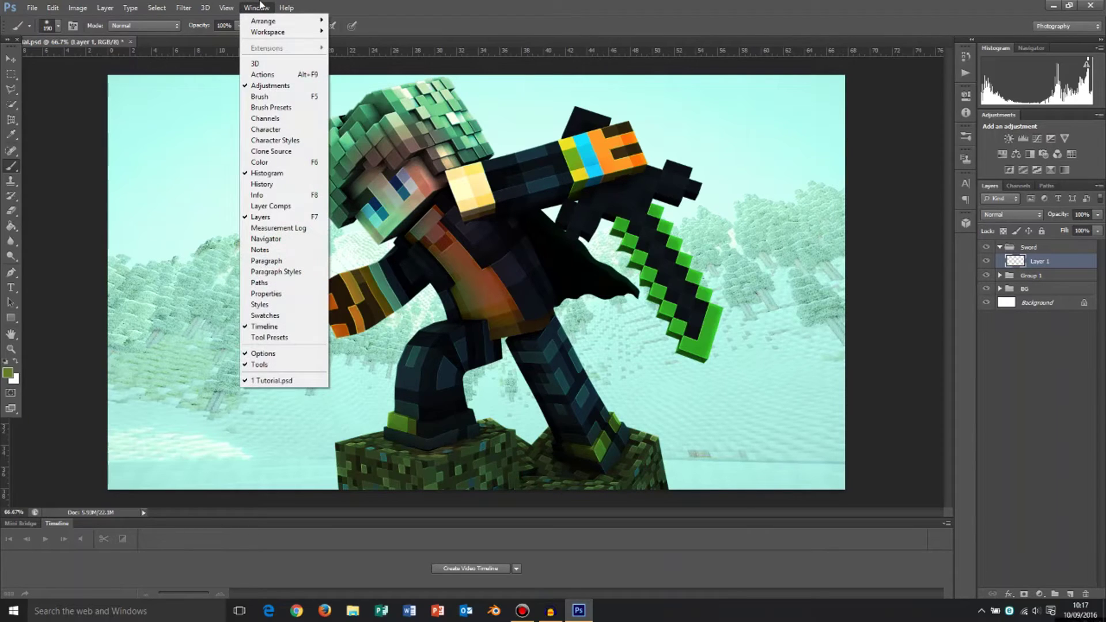
pyautogui.click(271, 107)
pyautogui.moveTo(949, 176)
pyautogui.mouseDown()
pyautogui.moveTo(950, 208)
pyautogui.moveTo(951, 191)
pyautogui.mouseUp()
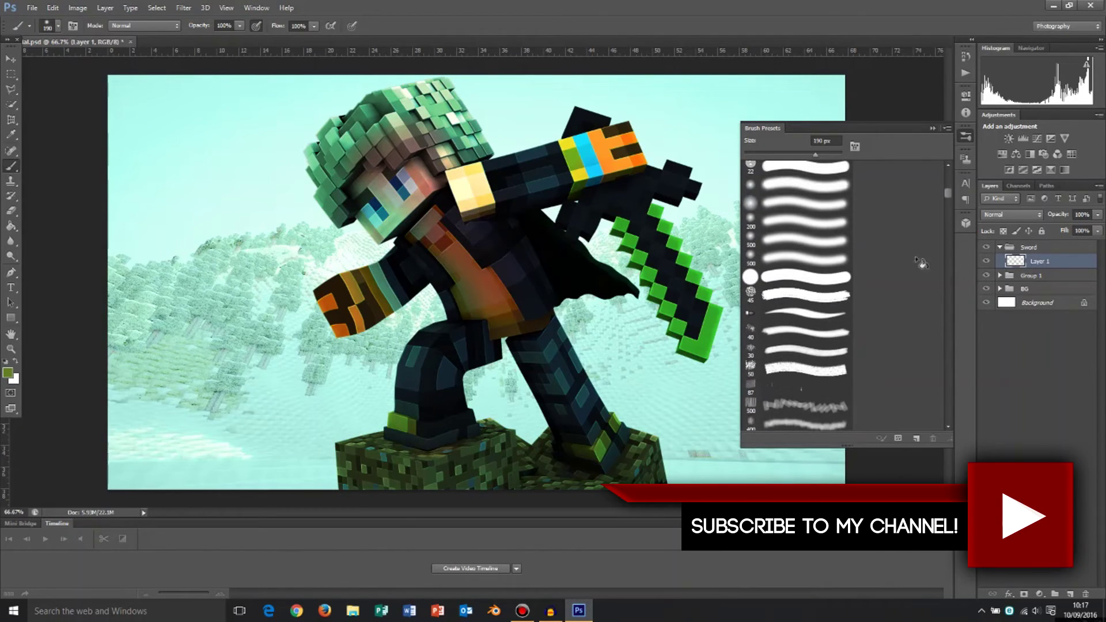
pyautogui.click(793, 259)
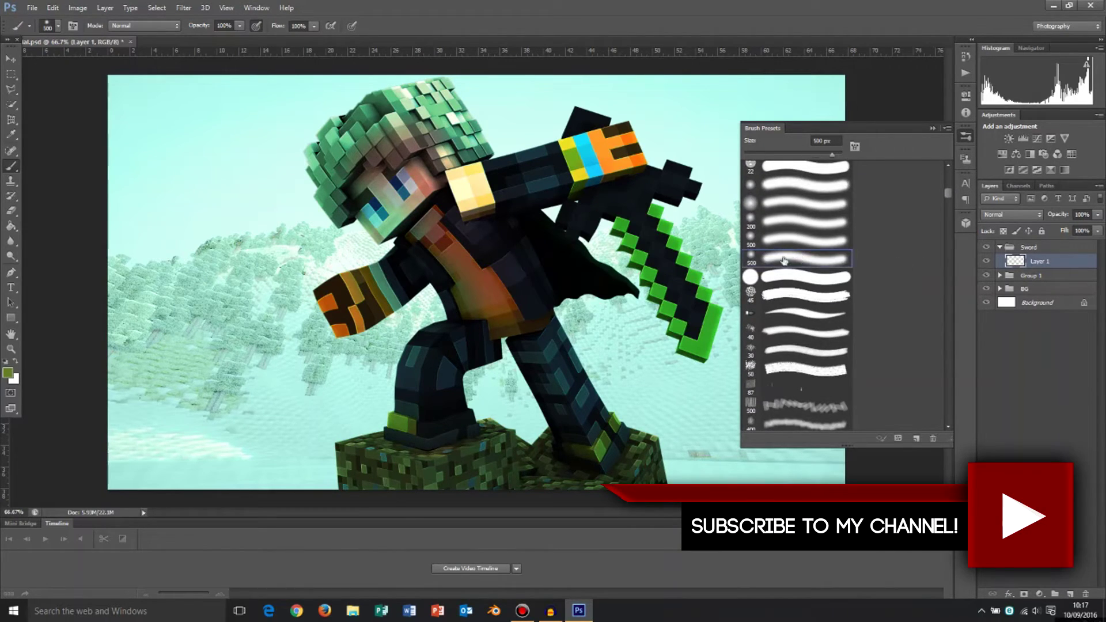
pyautogui.click(933, 128)
pyautogui.moveTo(666, 214)
pyautogui.mouseDown()
pyautogui.moveTo(633, 212)
pyautogui.moveTo(669, 213)
pyautogui.mouseUp()
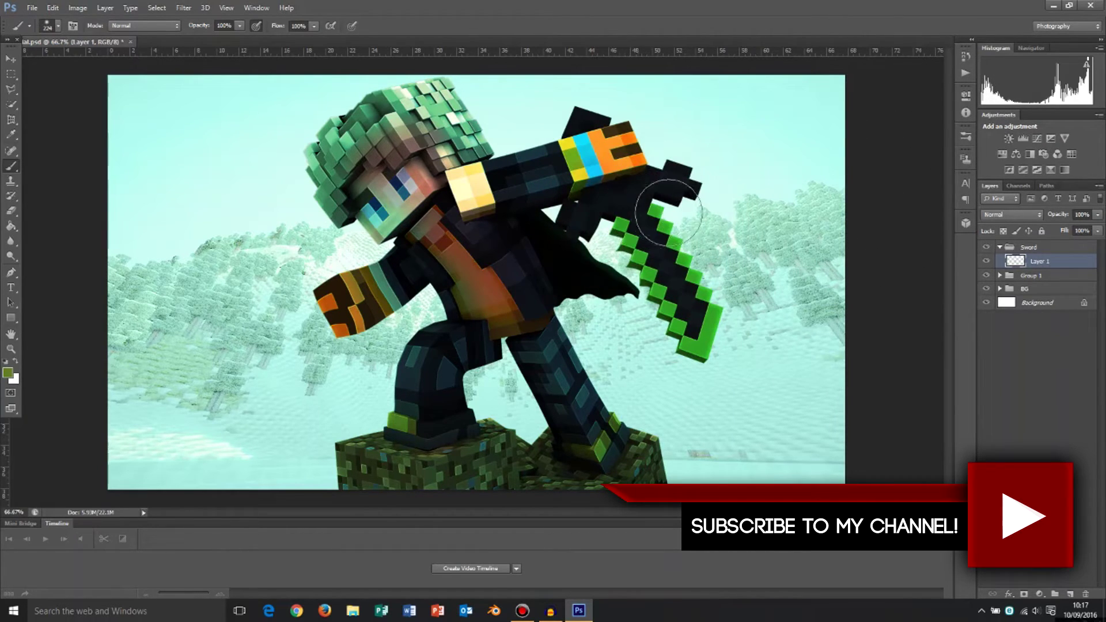
# Step: On Layer 1 of the Sword group, sample the sword's green and paint it softly over the blade, guard and handle end
pyautogui.click(1001, 246)
pyautogui.click(1022, 248)
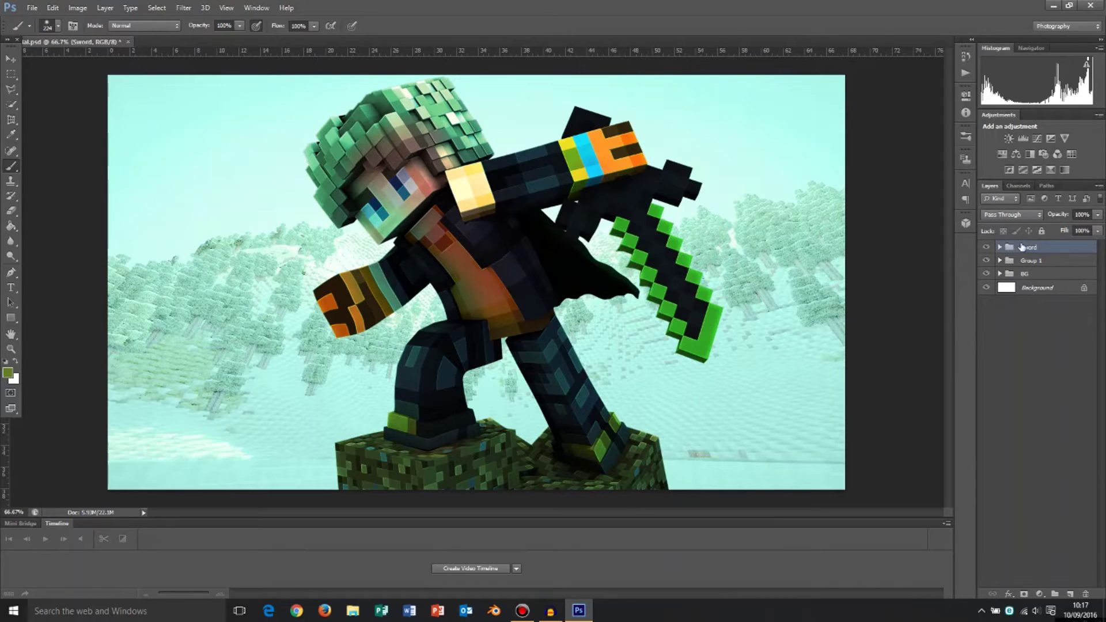
pyautogui.click(1001, 247)
pyautogui.click(1039, 262)
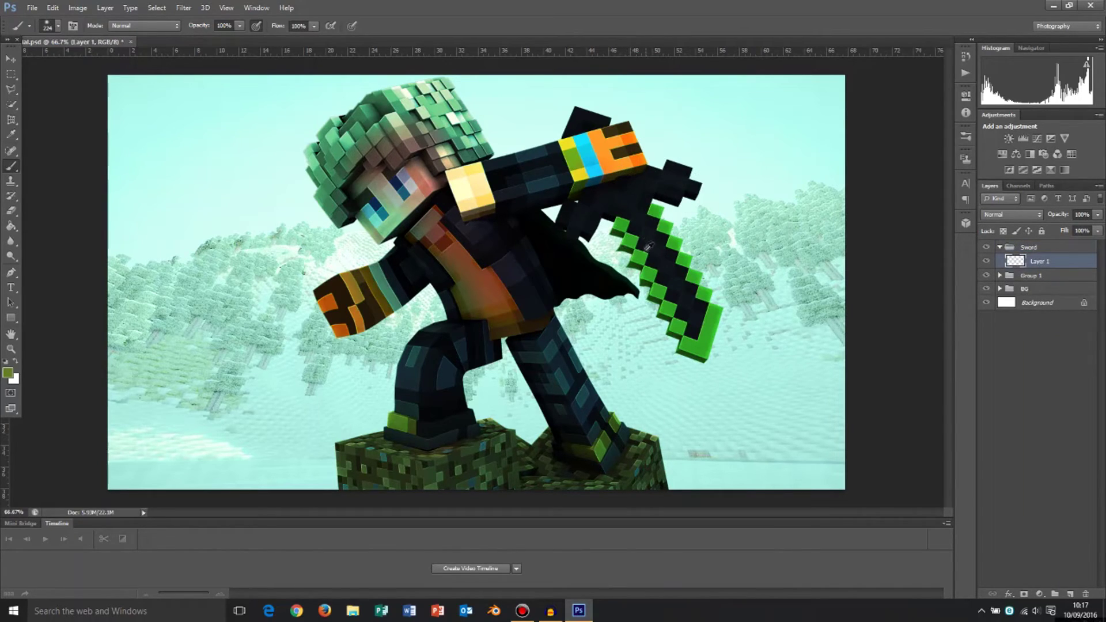
pyautogui.keyDown('alt'); pyautogui.click(658, 275); pyautogui.keyUp('alt')
pyautogui.moveTo(587, 225)
pyautogui.mouseDown()
pyautogui.moveTo(682, 185)
pyautogui.moveTo(626, 189)
pyautogui.moveTo(698, 321)
pyautogui.moveTo(643, 228)
pyautogui.mouseUp()
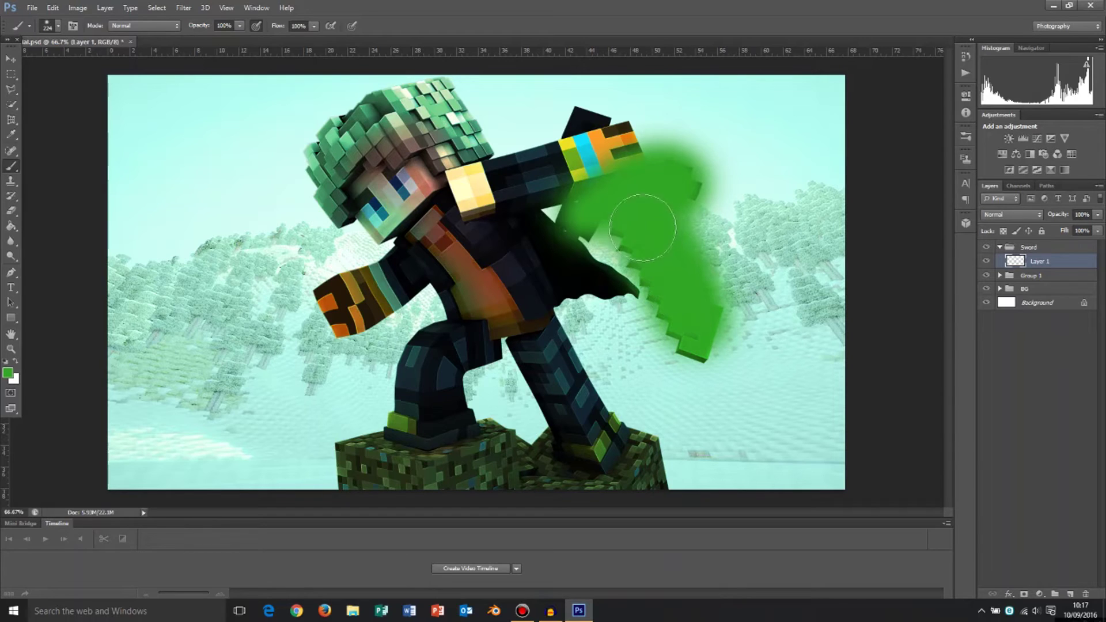
pyautogui.moveTo(582, 129); pyautogui.dragTo(574, 121)
# Step: Open the blending options of Layer 1, try the Overlay blend mode, and settle on Soft Light
pyautogui.rightClick(1045, 264)
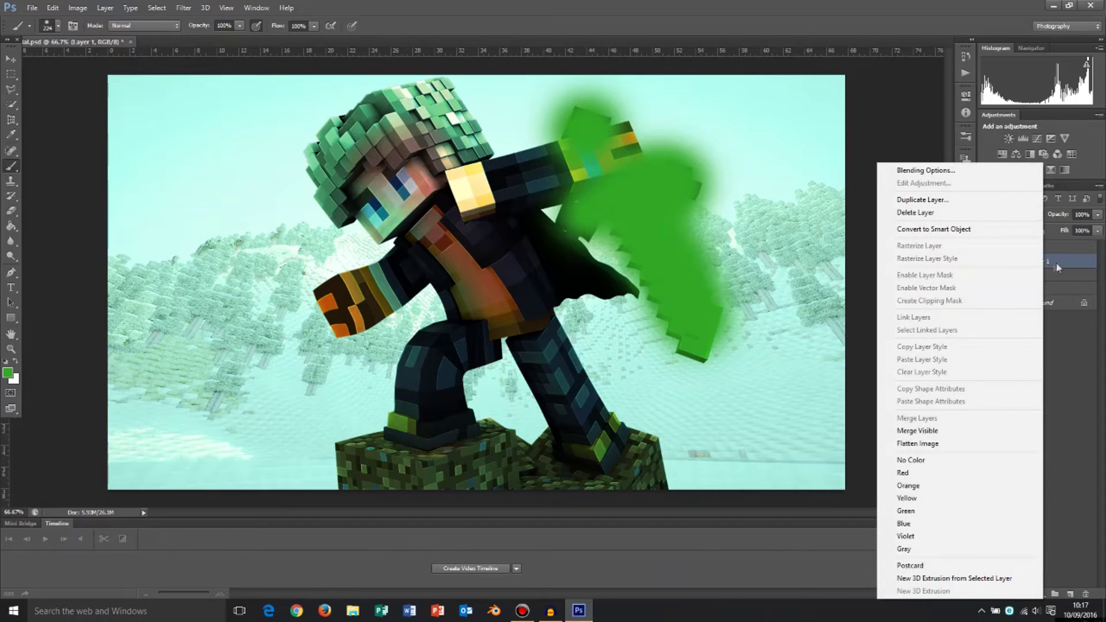
pyautogui.click(942, 171)
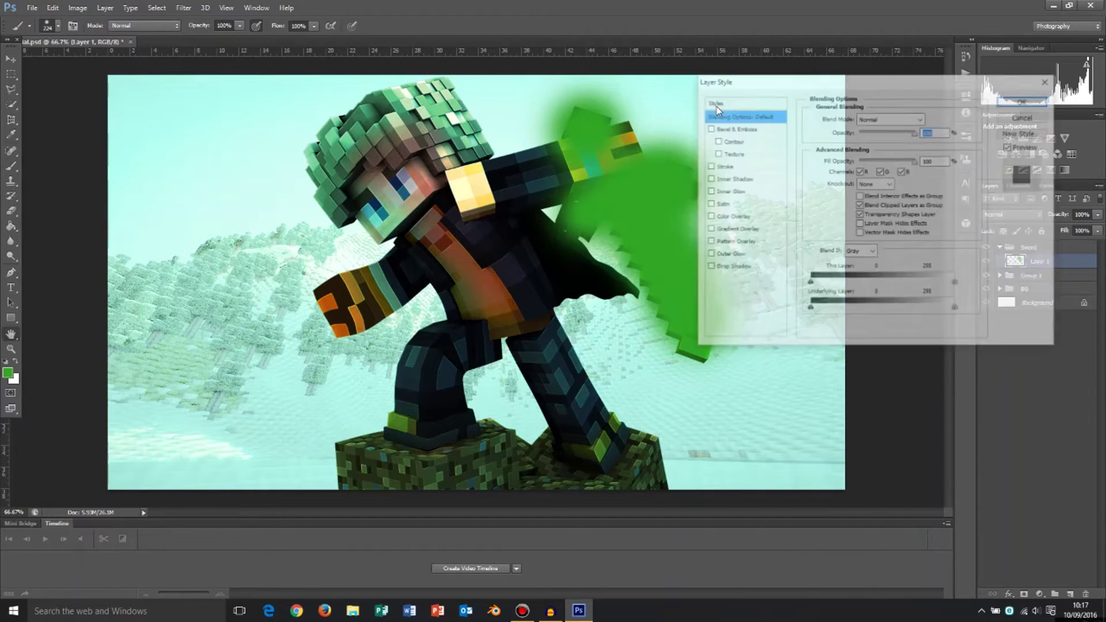
pyautogui.click(913, 118)
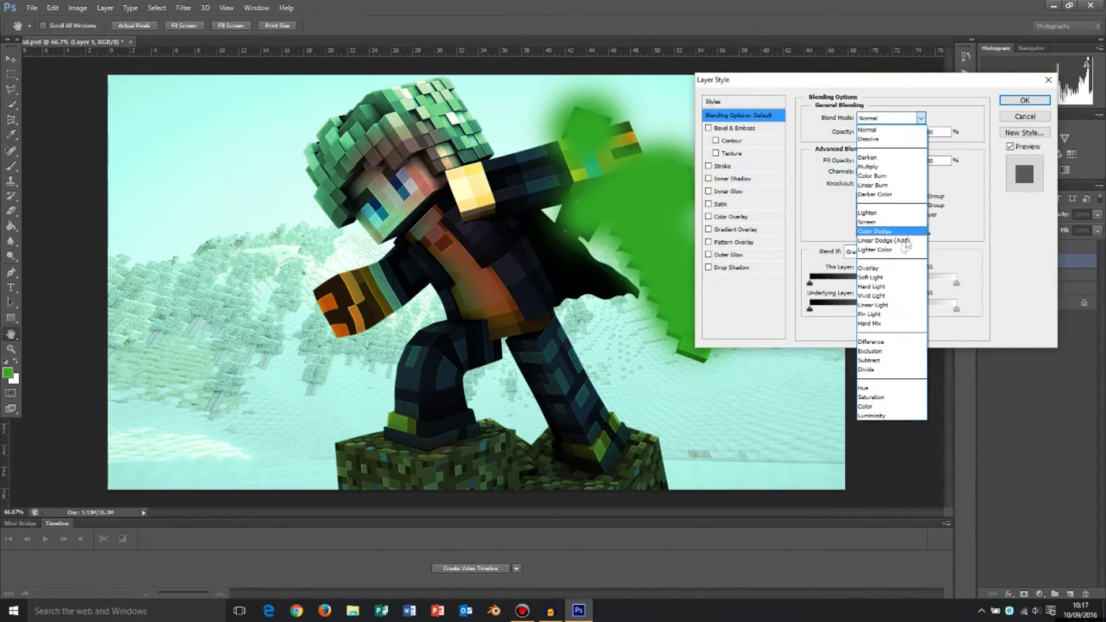
pyautogui.click(891, 268)
pyautogui.moveTo(918, 80); pyautogui.dragTo(991, 106)
pyautogui.click(993, 145)
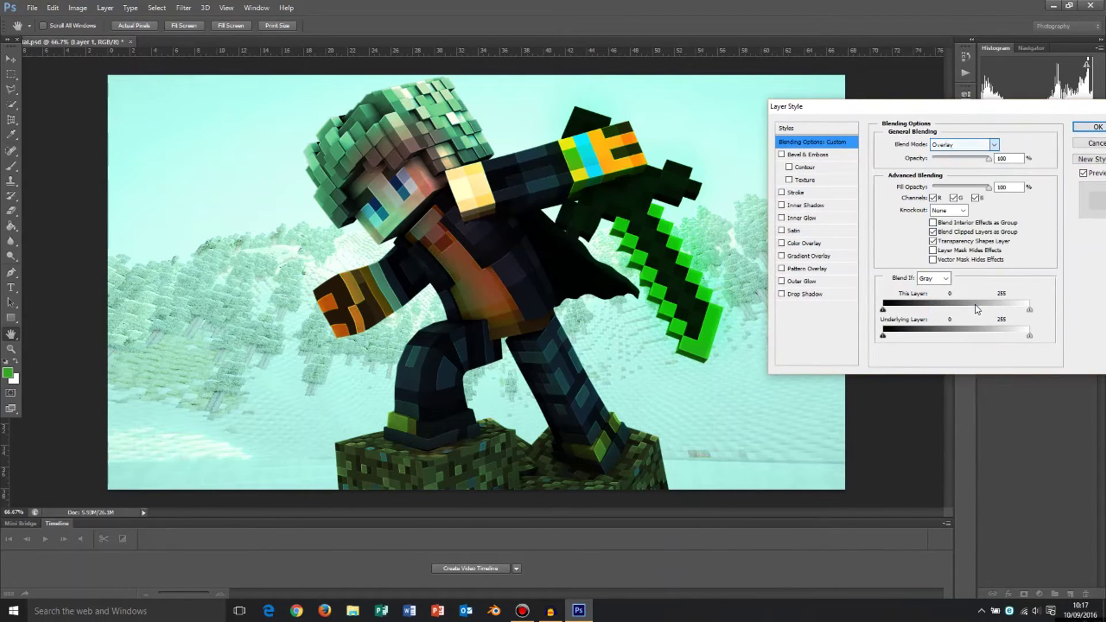
pyautogui.click(974, 306)
pyautogui.moveTo(982, 109); pyautogui.dragTo(953, 95)
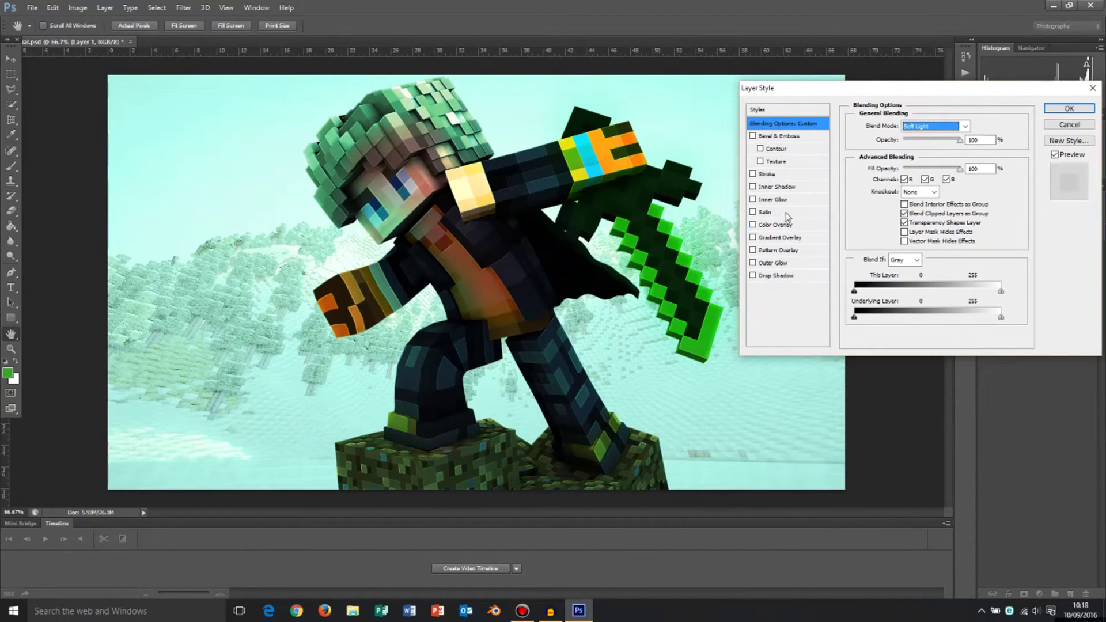
# Step: Lower the opacity of the Soft Light green layer slightly and apply the layer style
pyautogui.moveTo(959, 140); pyautogui.dragTo(941, 144)
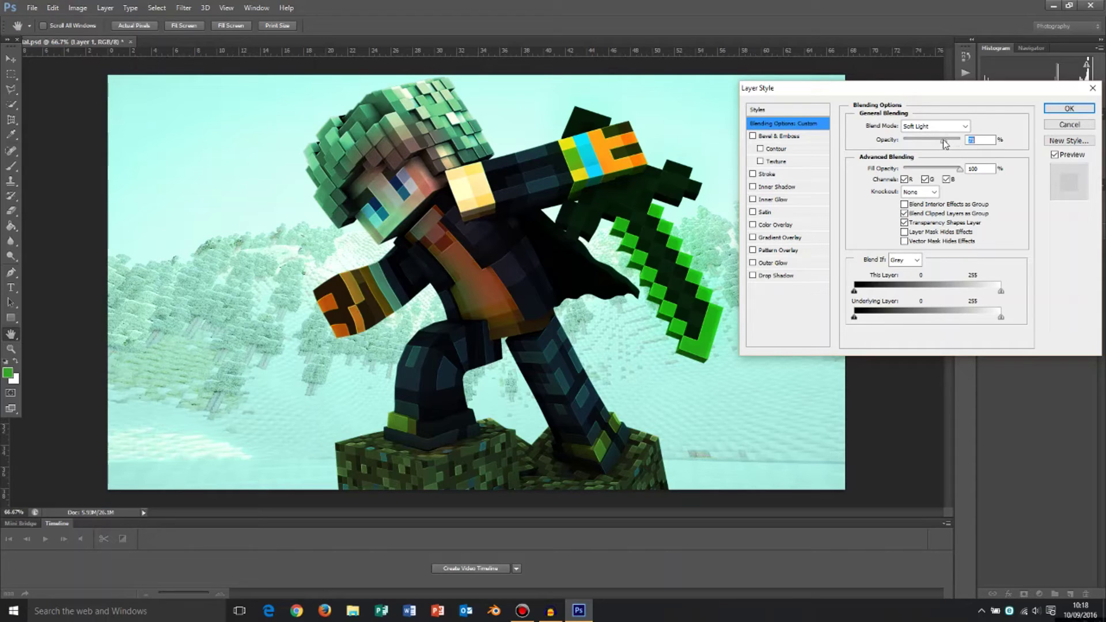
pyautogui.moveTo(949, 143); pyautogui.dragTo(952, 144)
pyautogui.click(1068, 109)
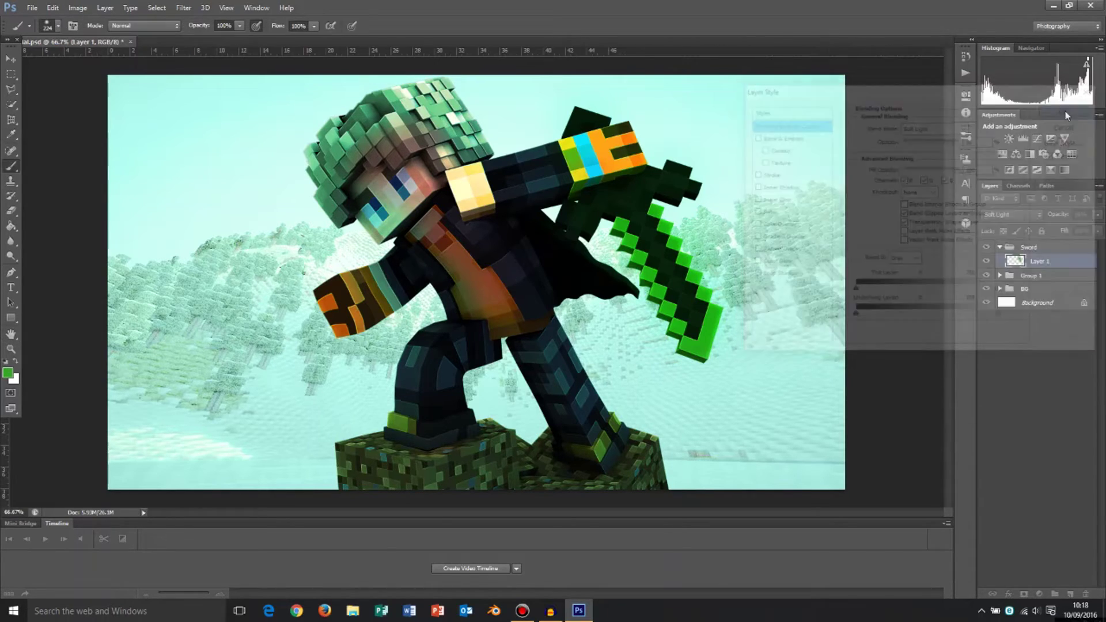
# Step: Add a new layer above Layer 1 and set the foreground color to white (ffffff) for the brush
pyautogui.click(1070, 594)
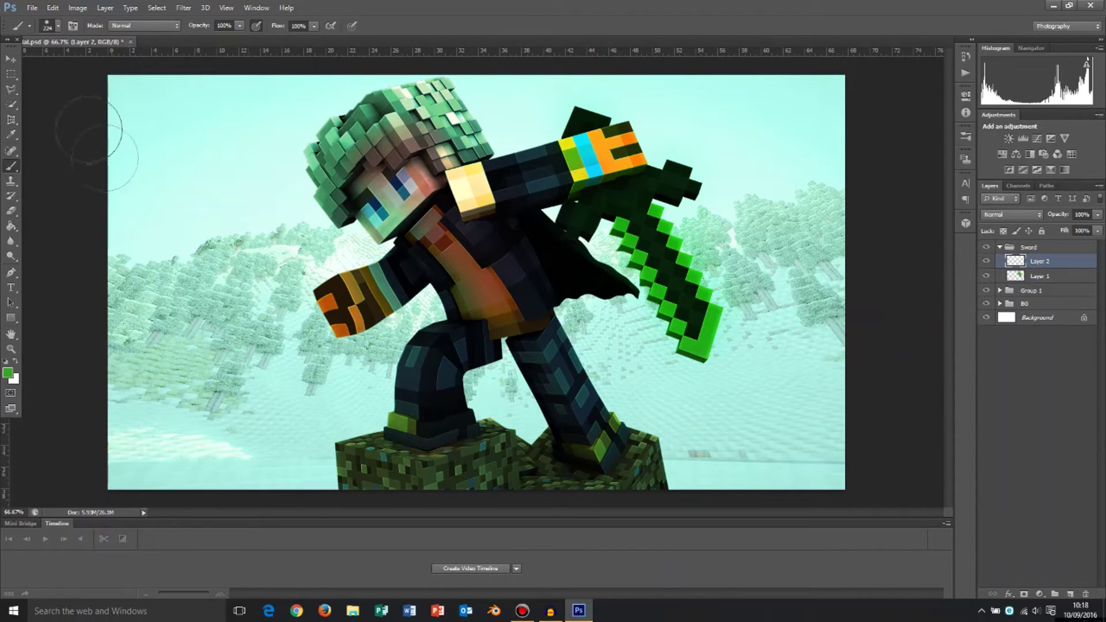
pyautogui.click(8, 372)
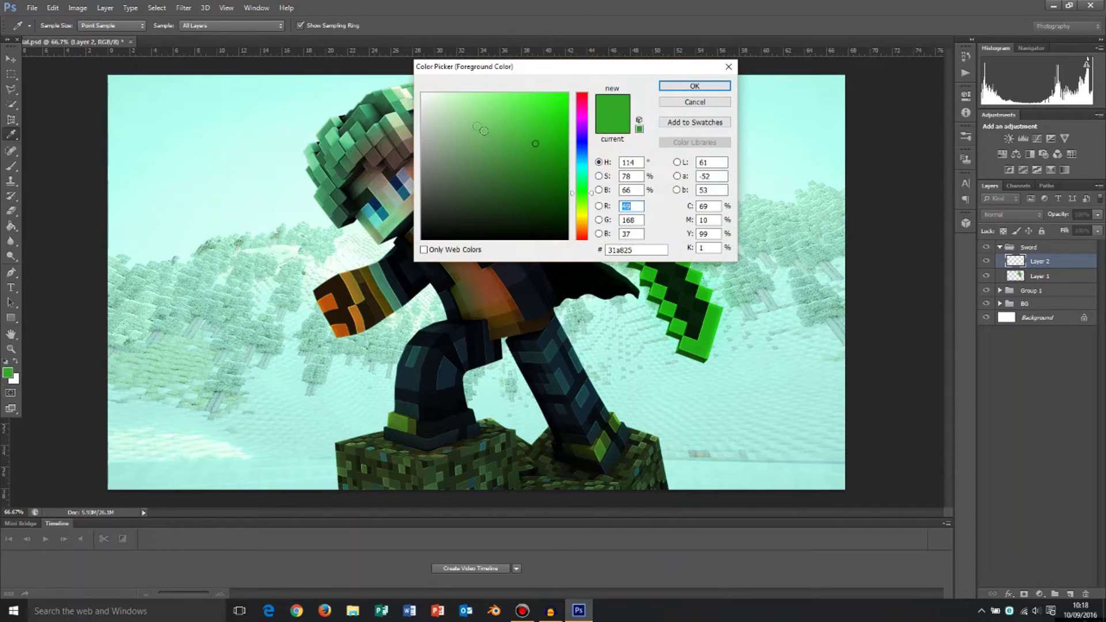
pyautogui.moveTo(484, 131); pyautogui.dragTo(405, 90)
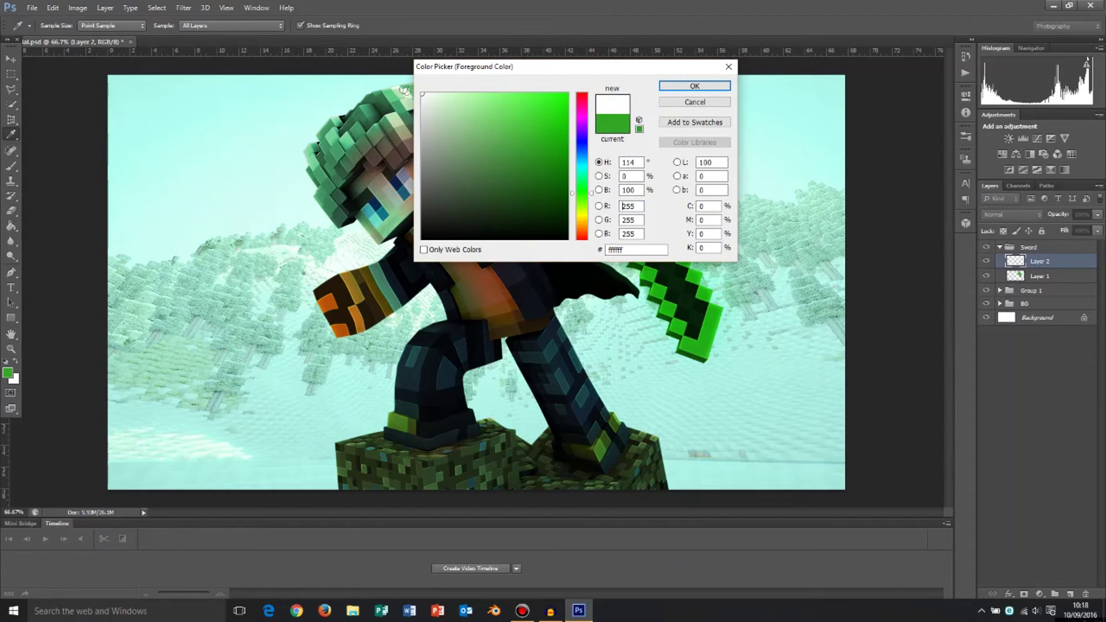
pyautogui.click(695, 85)
pyautogui.press('b')
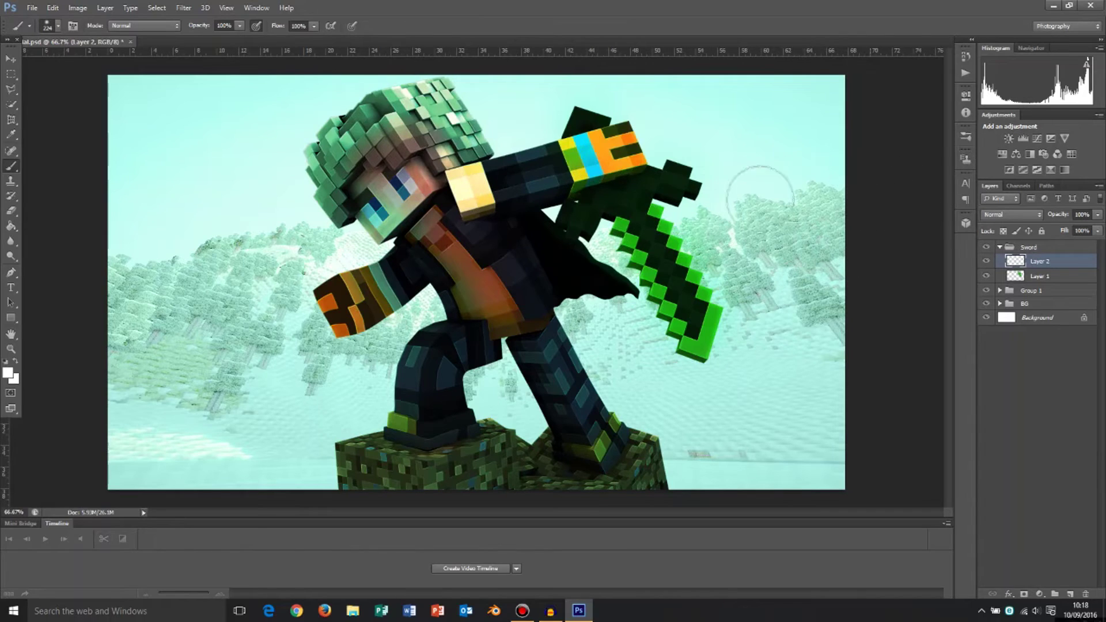
# Step: Paint soft white strokes on Layer 2 over the whole sword, the raised arm and part of the cape
pyautogui.click(585, 211)
pyautogui.moveTo(655, 183)
pyautogui.mouseDown()
pyautogui.moveTo(637, 208)
pyautogui.moveTo(649, 265)
pyautogui.moveTo(695, 316)
pyautogui.moveTo(637, 217)
pyautogui.mouseUp()
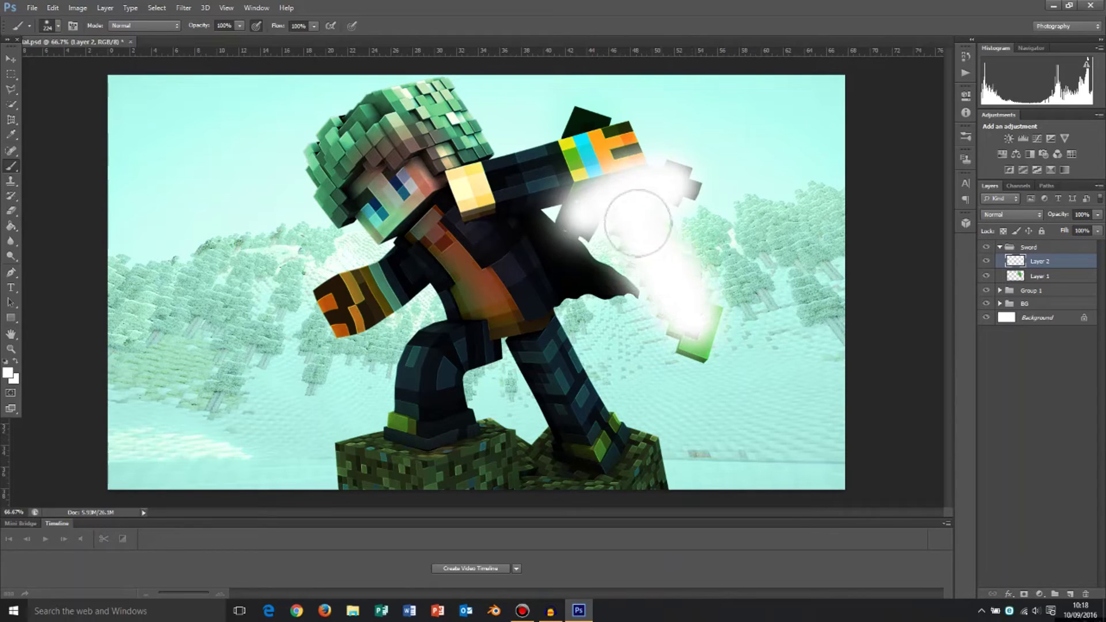
pyautogui.click(589, 127)
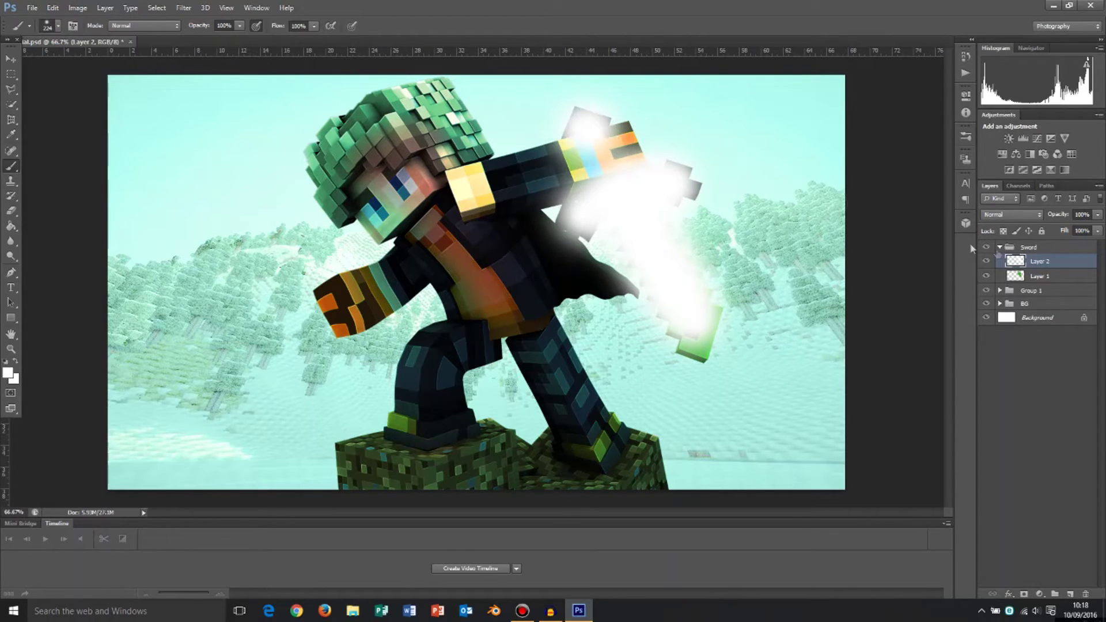
pyautogui.moveTo(695, 336); pyautogui.dragTo(701, 318)
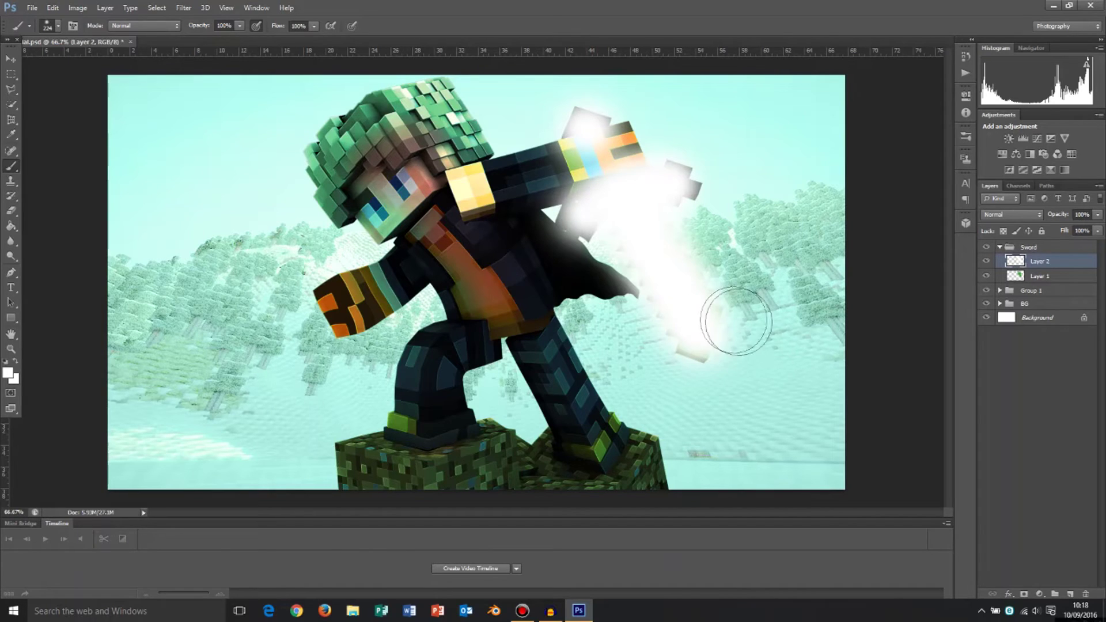
pyautogui.moveTo(653, 156)
pyautogui.mouseDown()
pyautogui.moveTo(583, 142)
pyautogui.moveTo(541, 155)
pyautogui.moveTo(519, 182)
pyautogui.moveTo(581, 162)
pyautogui.moveTo(530, 184)
pyautogui.moveTo(519, 208)
pyautogui.moveTo(547, 261)
pyautogui.moveTo(525, 182)
pyautogui.moveTo(608, 162)
pyautogui.moveTo(530, 188)
pyautogui.moveTo(529, 245)
pyautogui.moveTo(544, 267)
pyautogui.moveTo(536, 229)
pyautogui.moveTo(579, 268)
pyautogui.mouseUp()
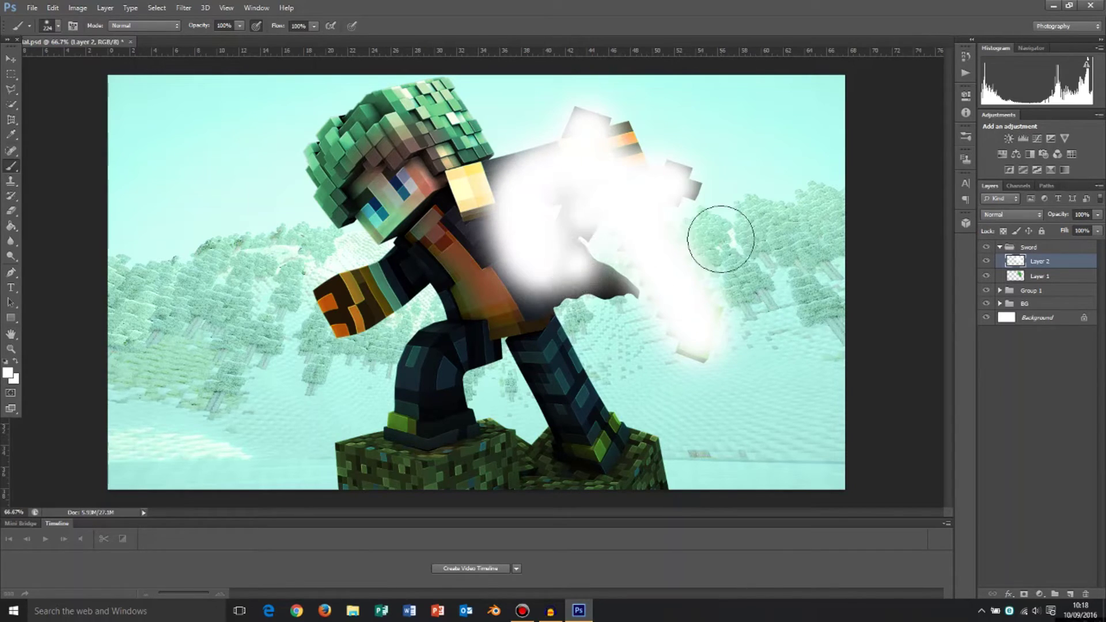
pyautogui.moveTo(595, 176)
pyautogui.mouseDown()
pyautogui.moveTo(675, 202)
pyautogui.moveTo(656, 215)
pyautogui.moveTo(502, 216)
pyautogui.moveTo(518, 263)
pyautogui.moveTo(554, 290)
pyautogui.moveTo(478, 176)
pyautogui.mouseUp()
# Step: Set Layer 2 to the Overlay blend mode, fine-tune its opacity to just below full, and apply the layer style
pyautogui.rightClick(1037, 267)
pyautogui.press('Escape')
pyautogui.press('space')
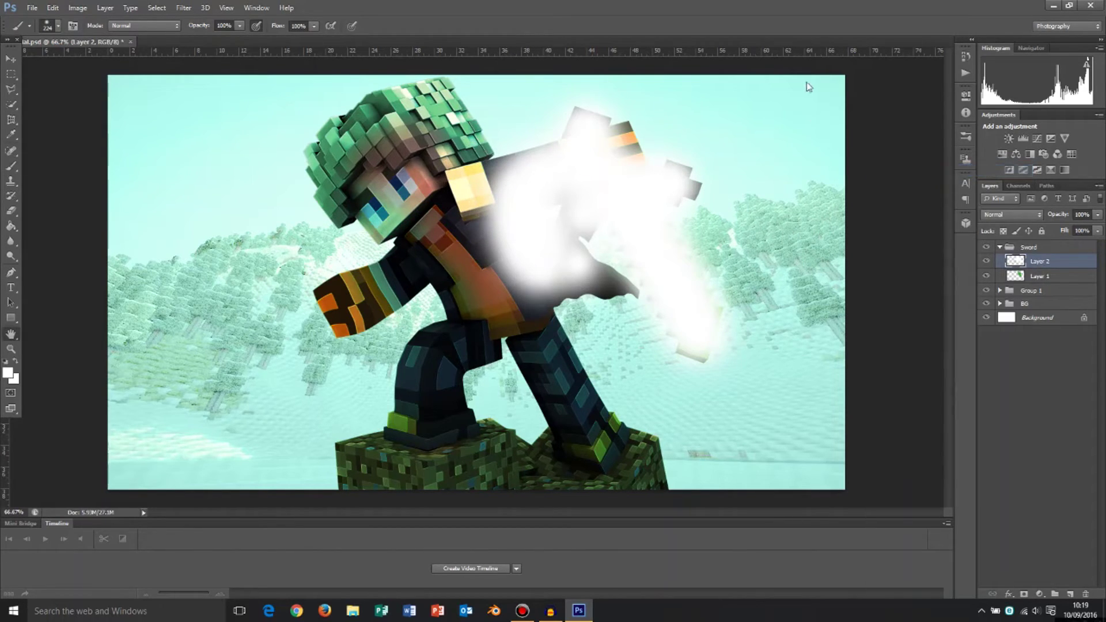
pyautogui.click(945, 132)
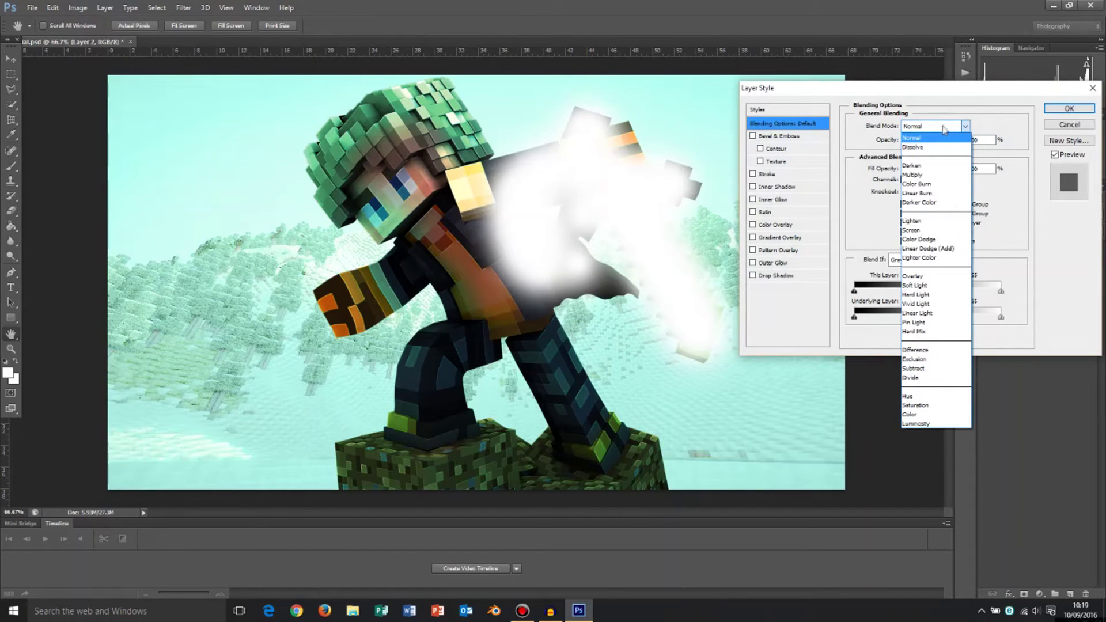
pyautogui.click(934, 275)
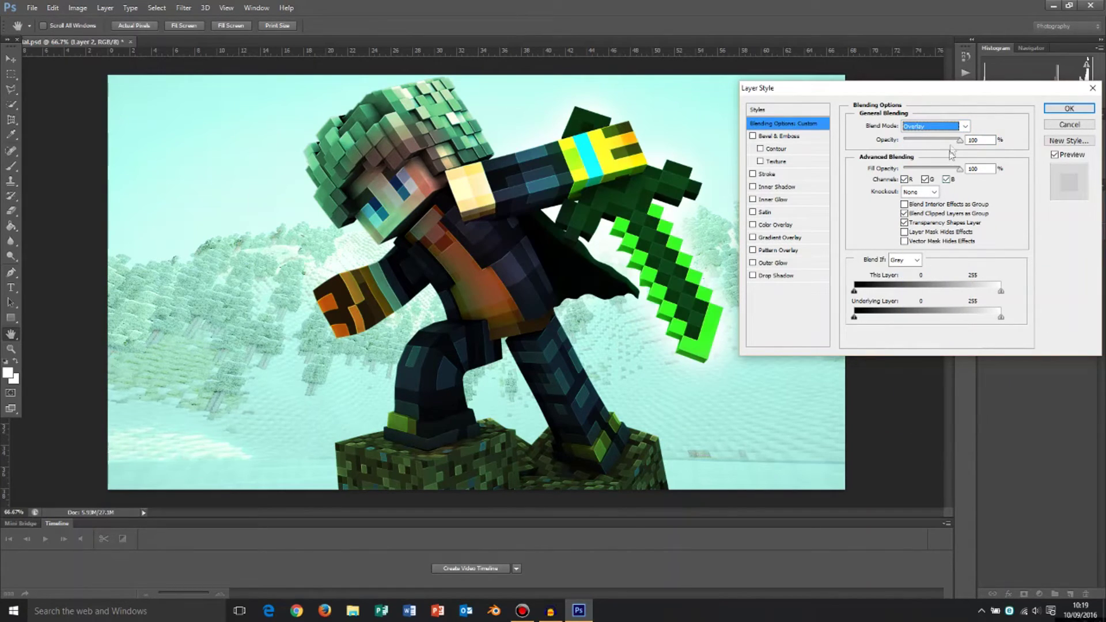
pyautogui.moveTo(957, 142); pyautogui.dragTo(939, 140)
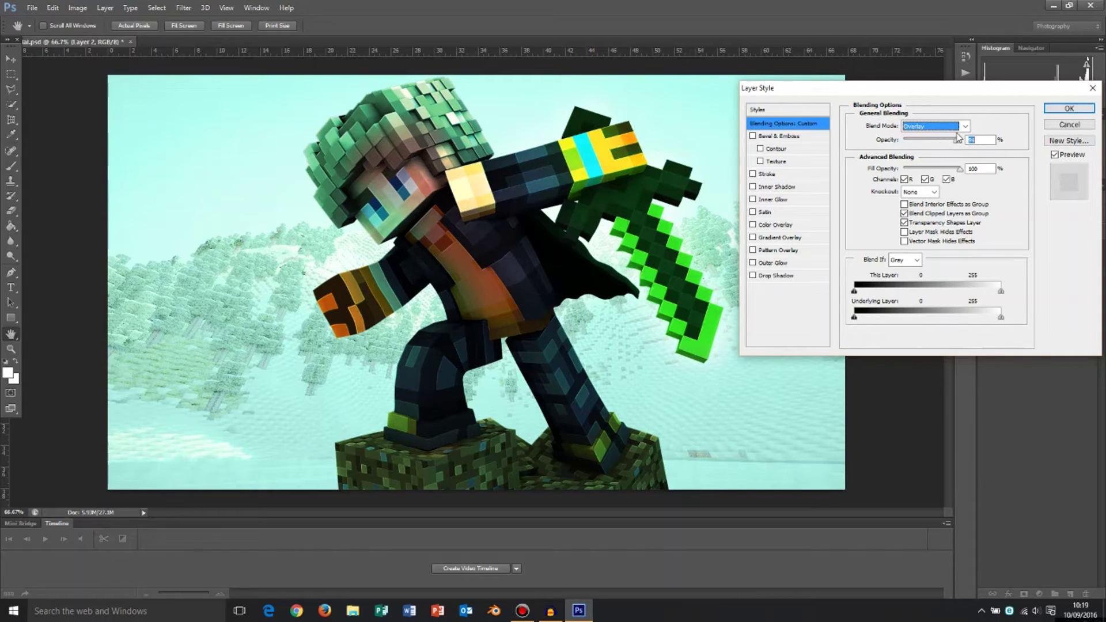
pyautogui.moveTo(958, 138); pyautogui.dragTo(962, 142)
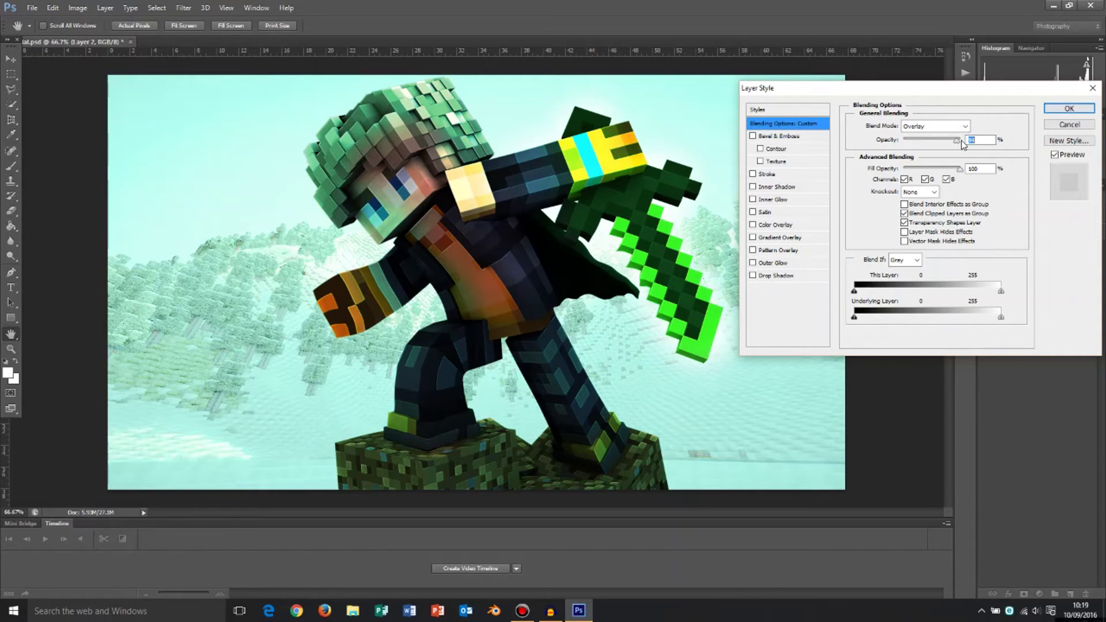
pyautogui.click(1054, 111)
# Step: Lower the opacity of the Soft Light green Layer 1 to a bit under half and apply the layer style
pyautogui.click(1047, 276)
pyautogui.rightClick(1047, 277)
pyautogui.click(950, 171)
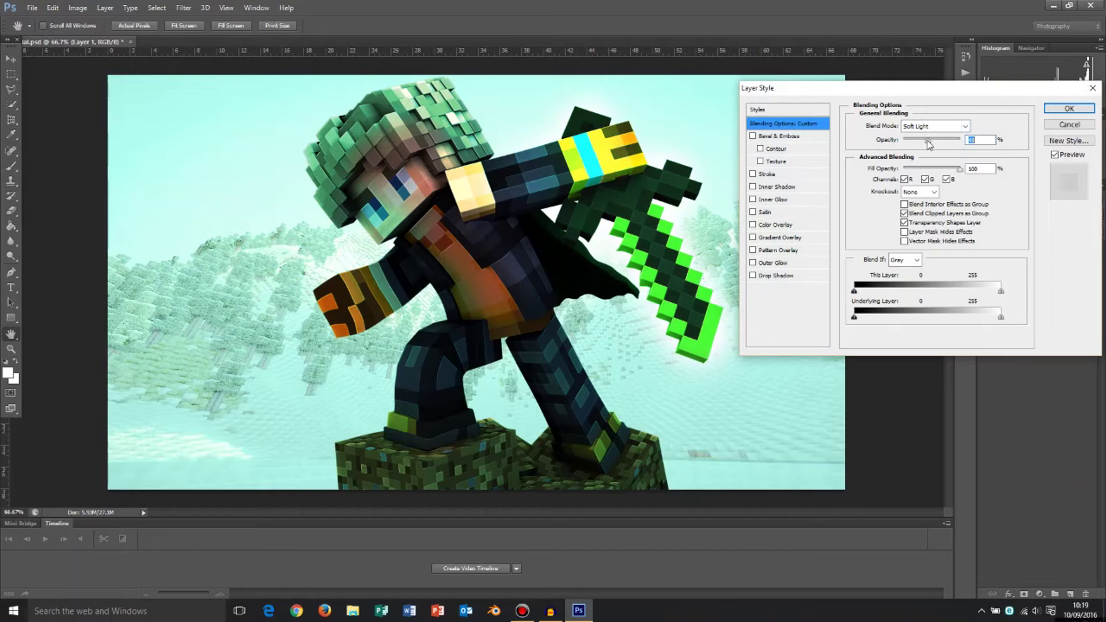
pyautogui.click(1070, 109)
# Step: Switch the white Layer 2 to the Soft Light blend mode in its blending options
pyautogui.rightClick(1055, 261)
pyautogui.click(945, 171)
pyautogui.click(753, 187)
pyautogui.click(753, 187)
pyautogui.click(945, 127)
pyautogui.click(939, 127)
pyautogui.click(924, 286)
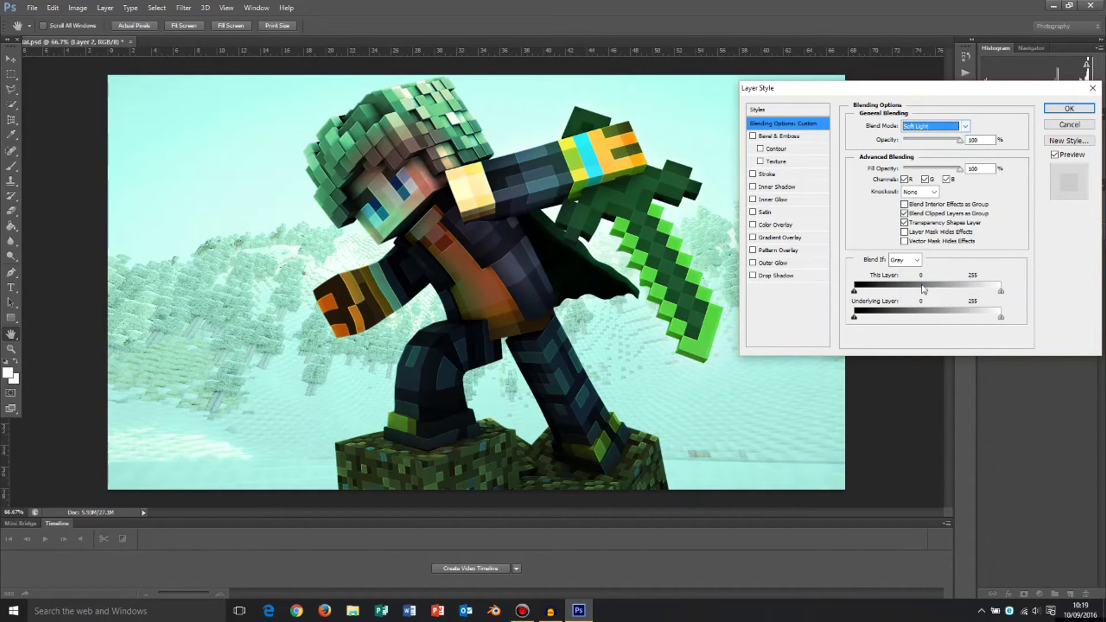
# Step: Try Layer 2 in Lighten, in Soft Light at reduced opacity, and in Overlay at varying opacity
pyautogui.click(954, 127)
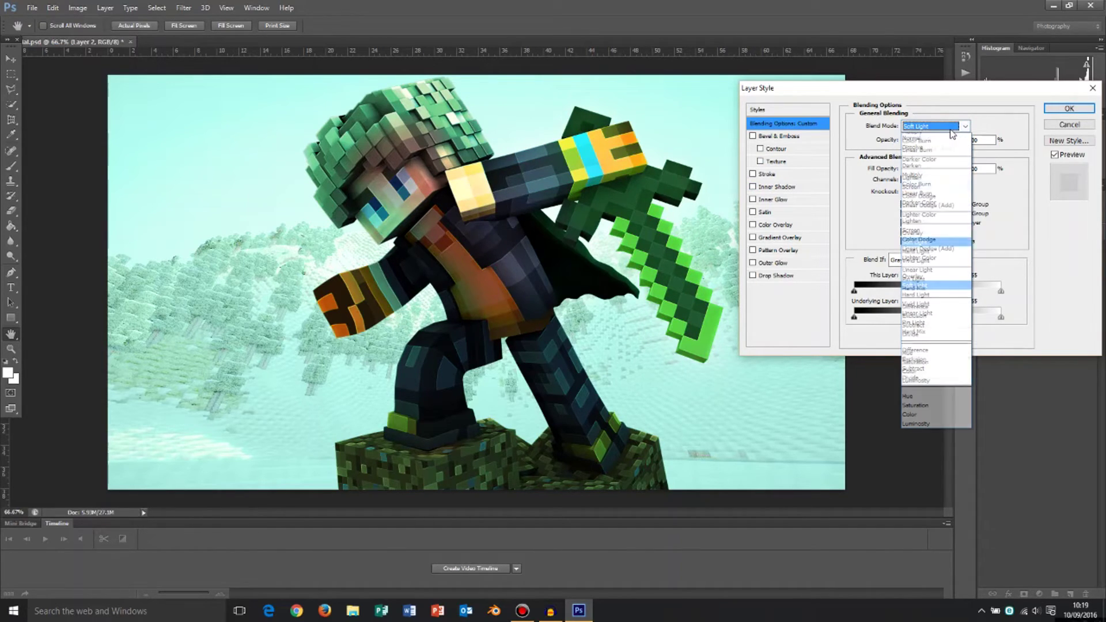
pyautogui.click(917, 222)
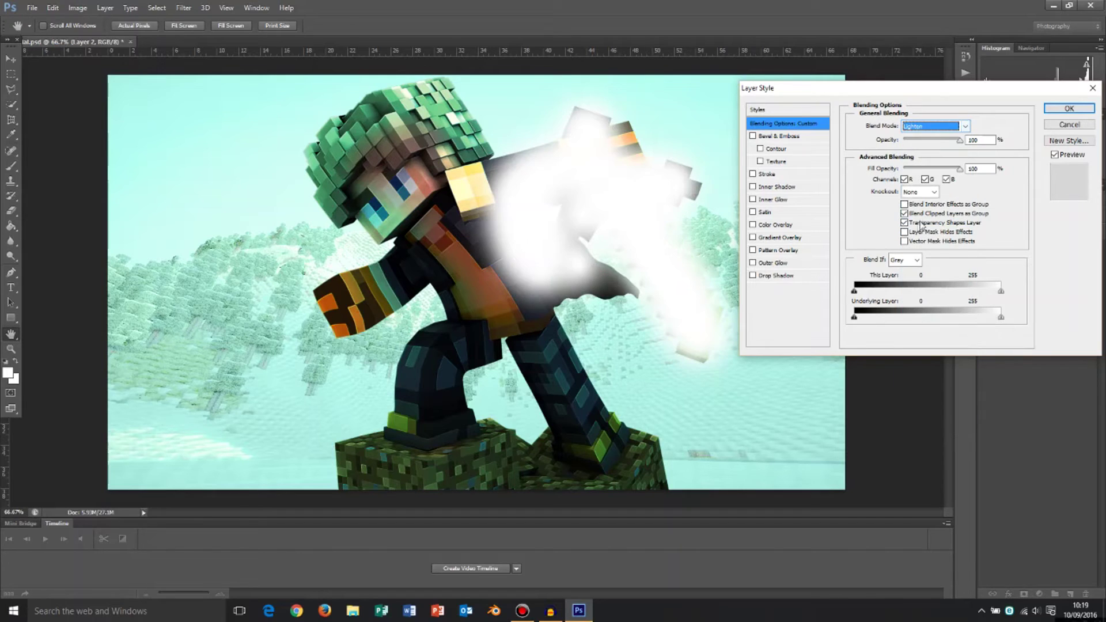
pyautogui.click(931, 128)
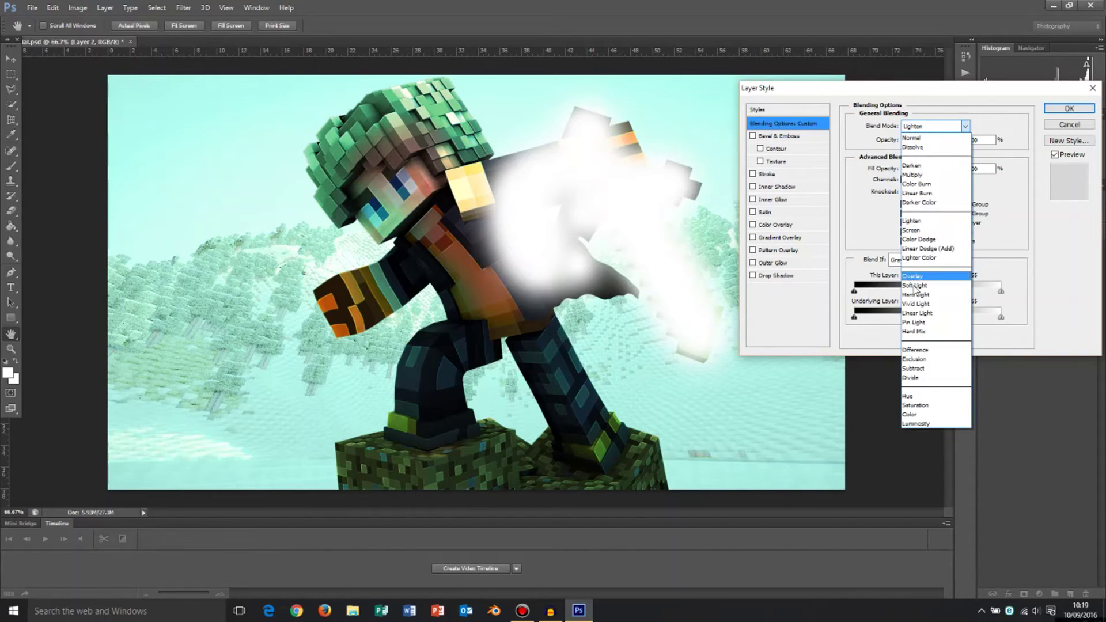
pyautogui.click(916, 286)
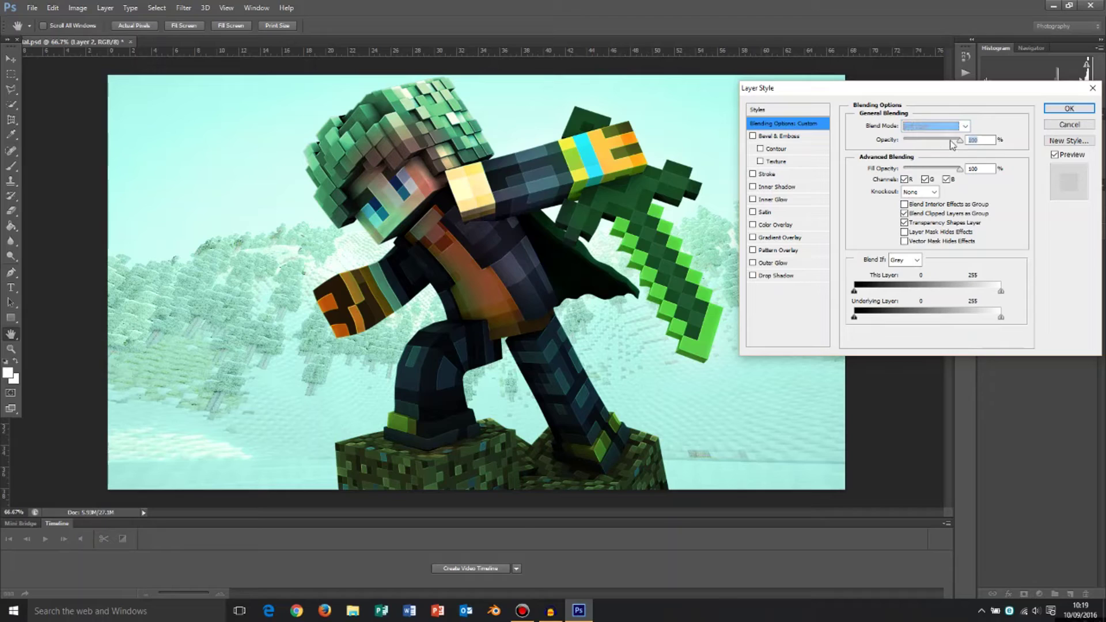
pyautogui.moveTo(951, 141); pyautogui.dragTo(937, 141)
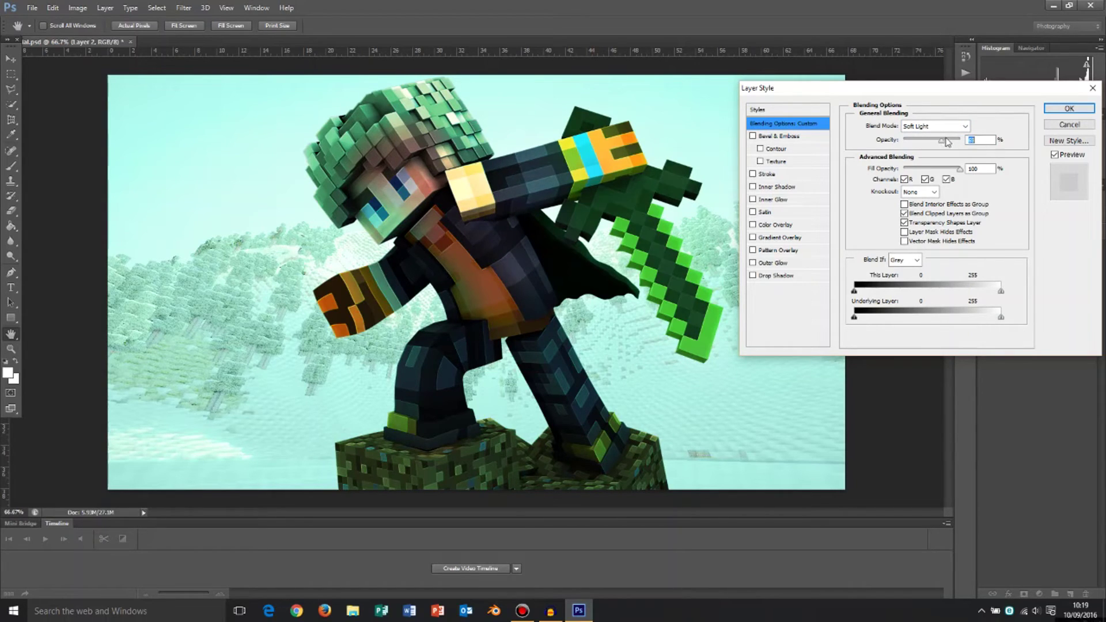
pyautogui.click(957, 125)
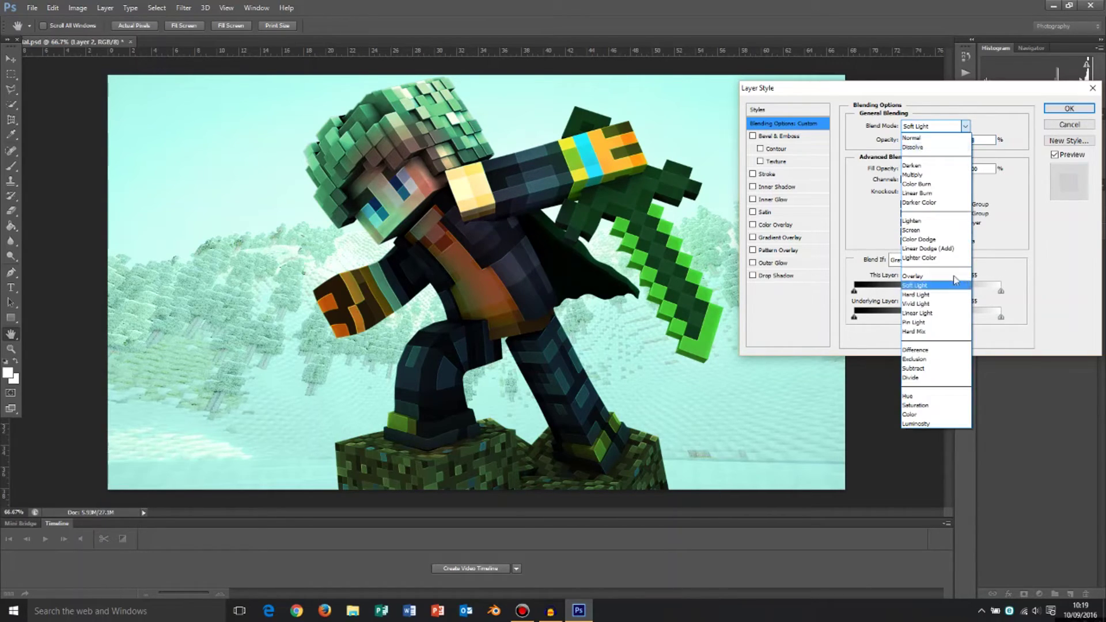
pyautogui.click(949, 273)
pyautogui.moveTo(942, 141); pyautogui.dragTo(979, 144)
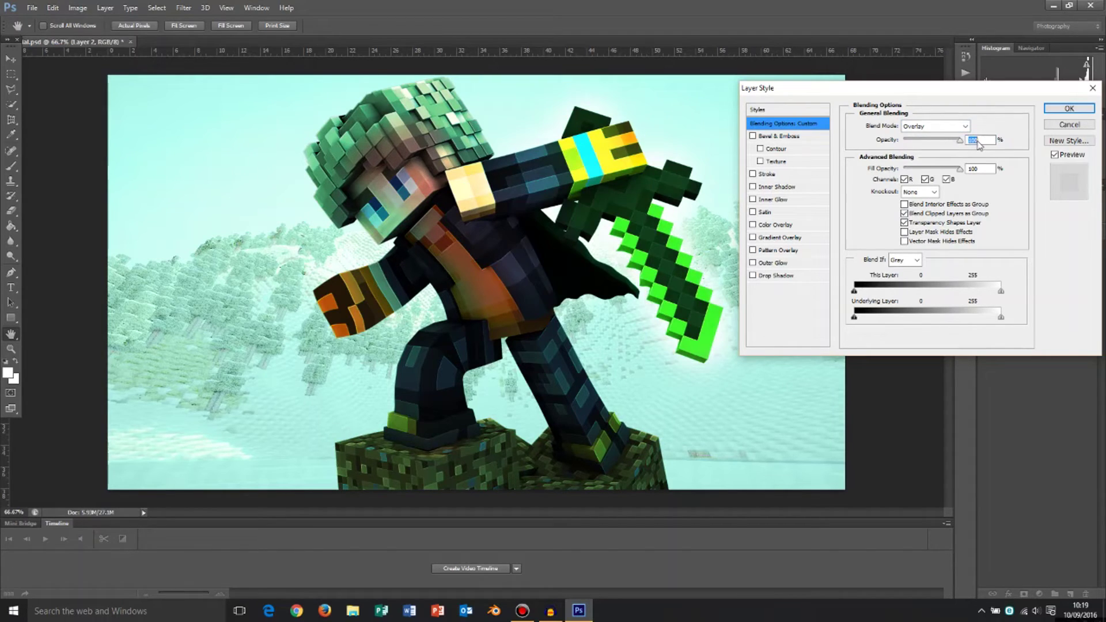
# Step: Try the Hard Light, Overlay, Multiply and Lighten blend modes on Layer 2
pyautogui.click(946, 127)
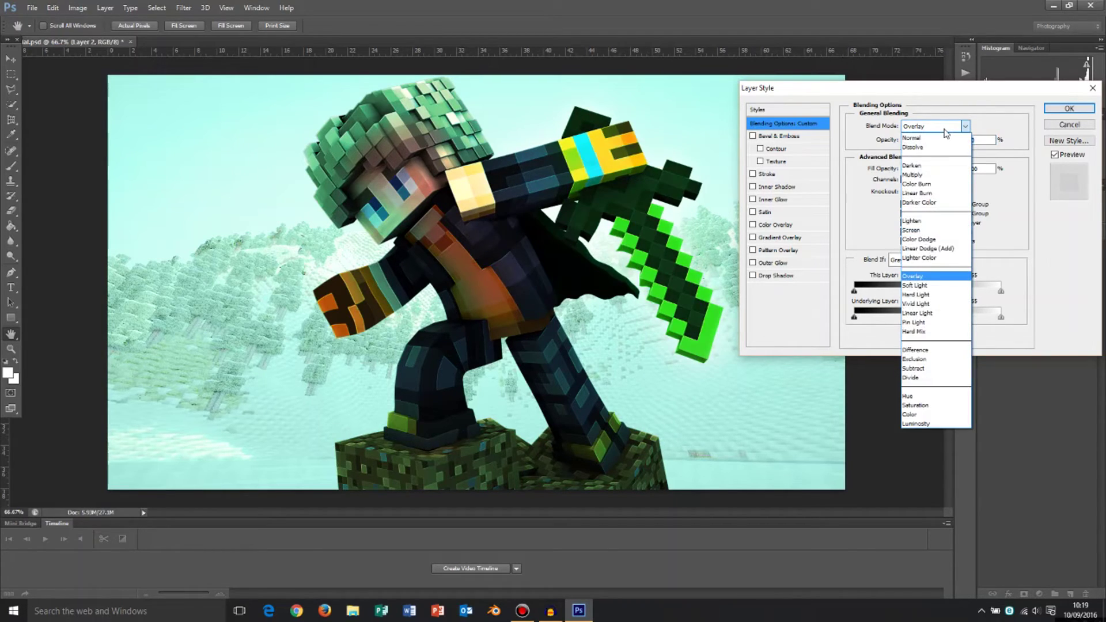
pyautogui.click(922, 295)
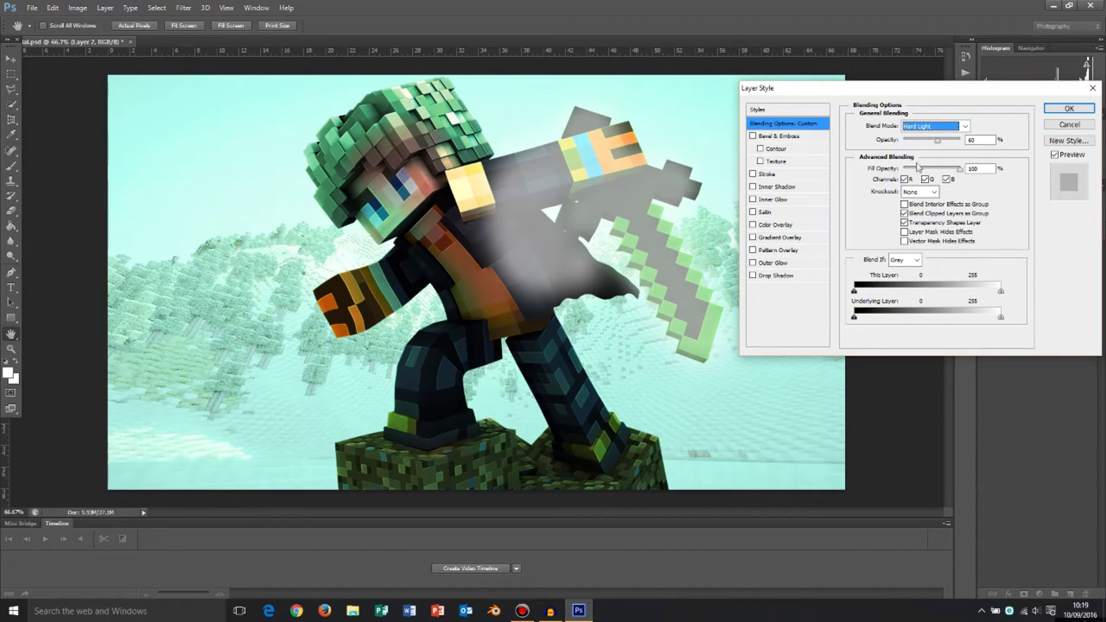
pyautogui.click(943, 134)
pyautogui.click(924, 277)
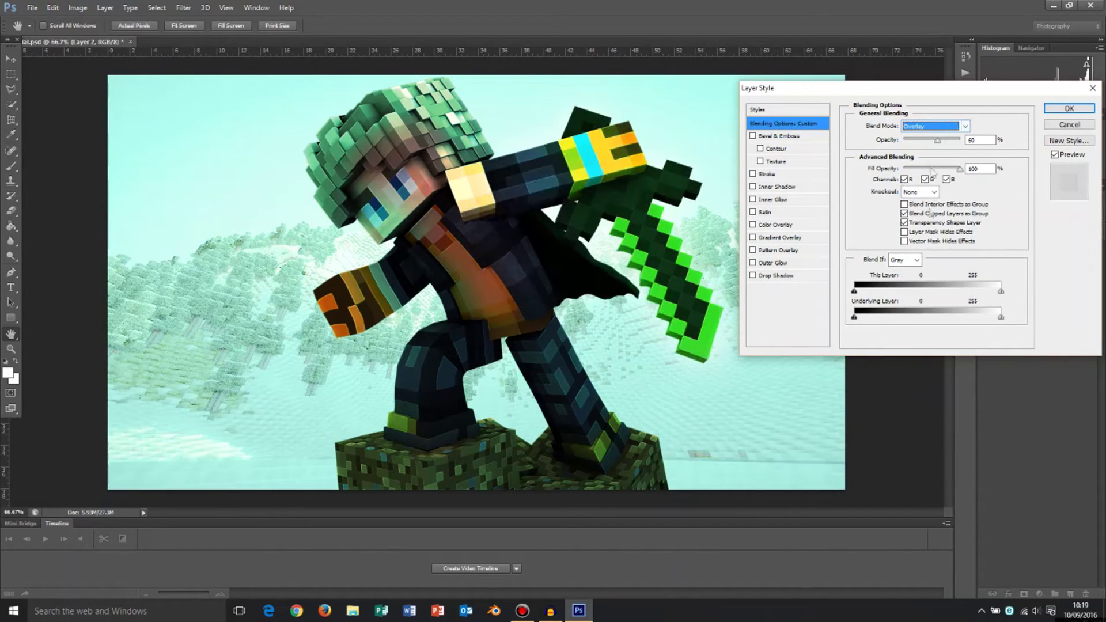
pyautogui.click(920, 132)
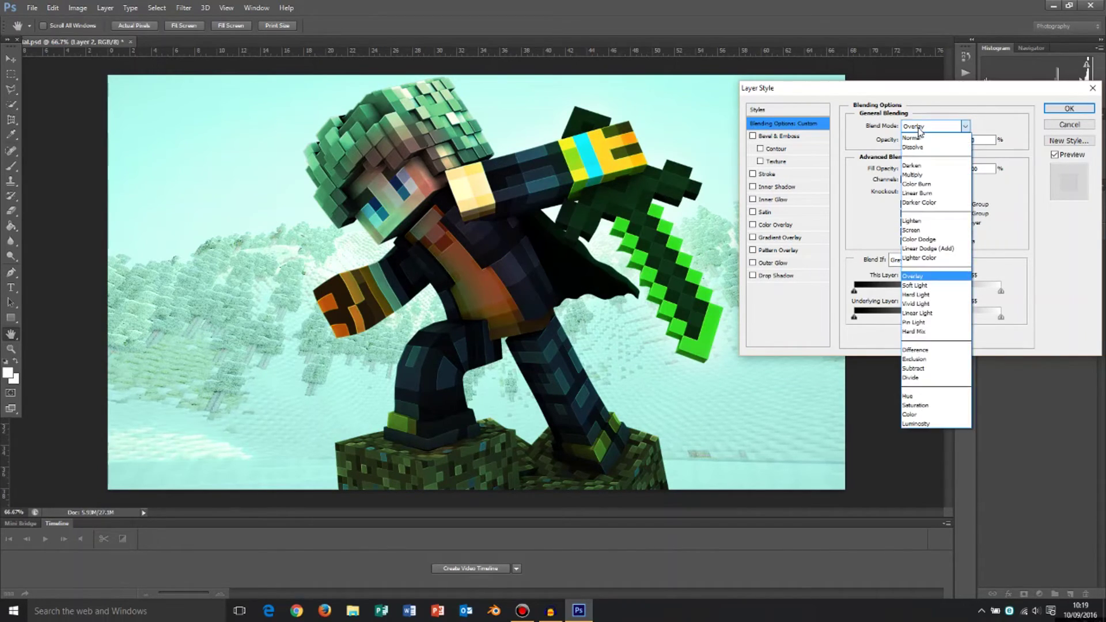
pyautogui.click(917, 176)
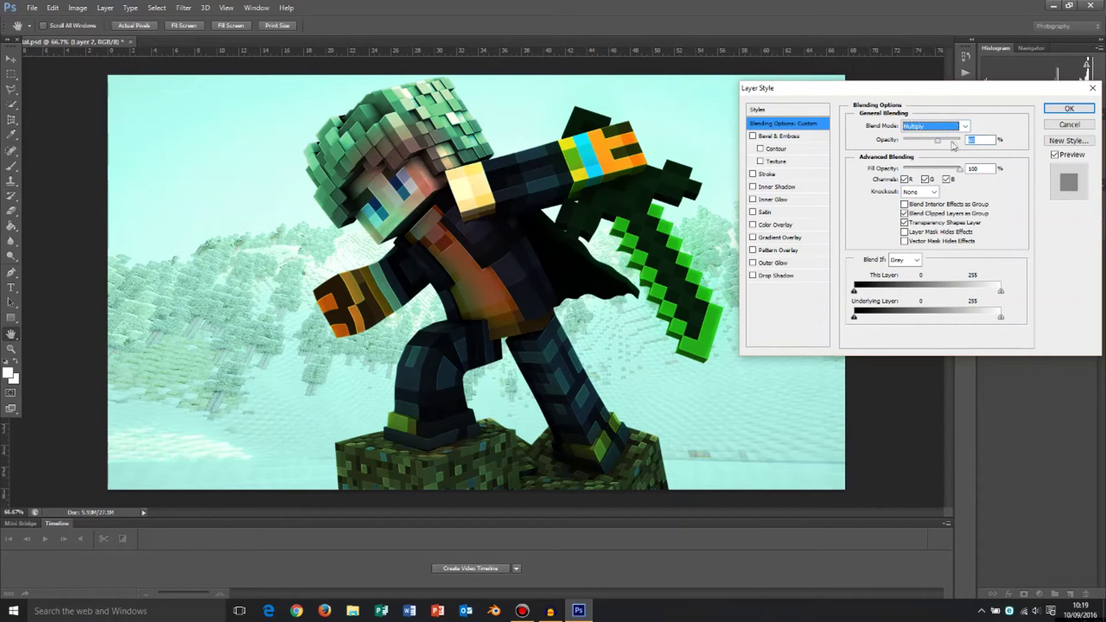
pyautogui.click(945, 127)
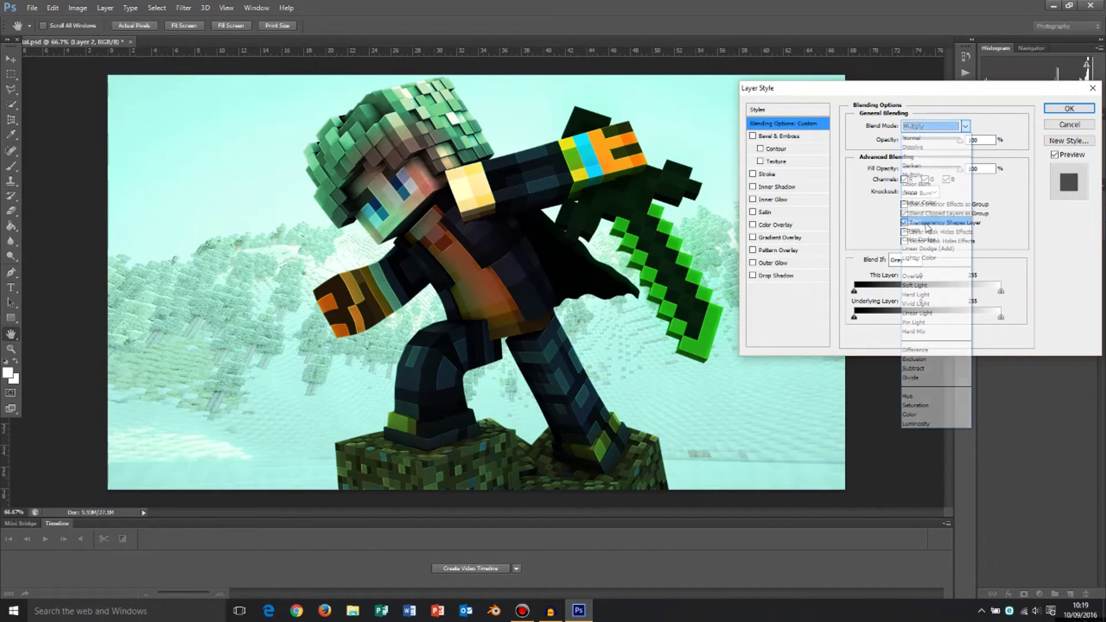
pyautogui.click(928, 220)
# Step: Set Layer 2 to Soft Light, lower its opacity to well under half, and apply the layer style
pyautogui.click(931, 127)
pyautogui.click(928, 286)
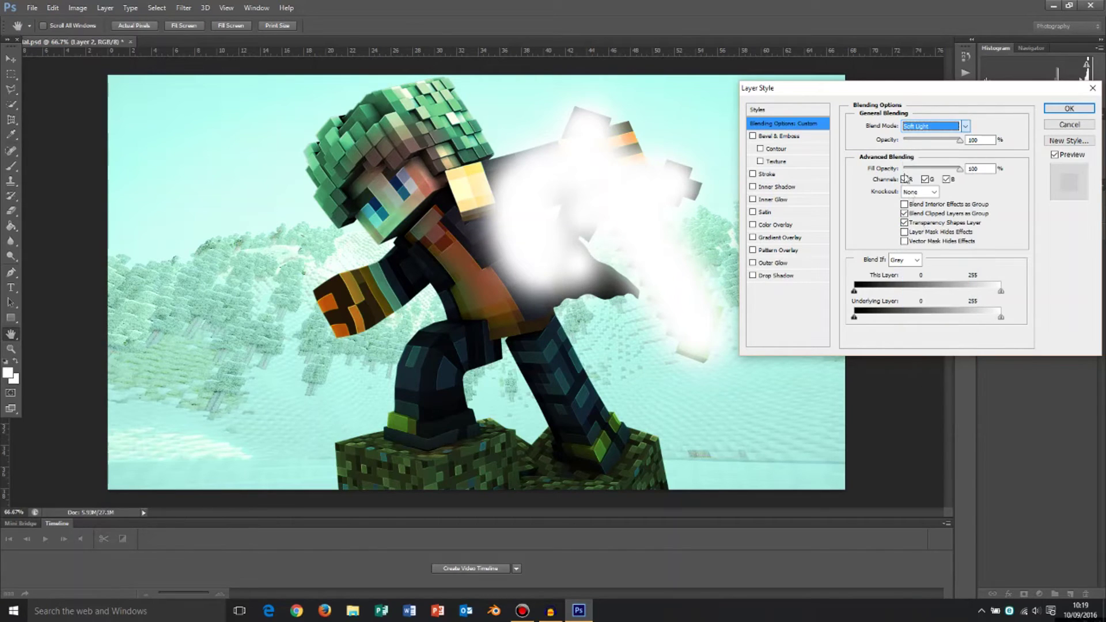
pyautogui.moveTo(959, 139); pyautogui.dragTo(929, 144)
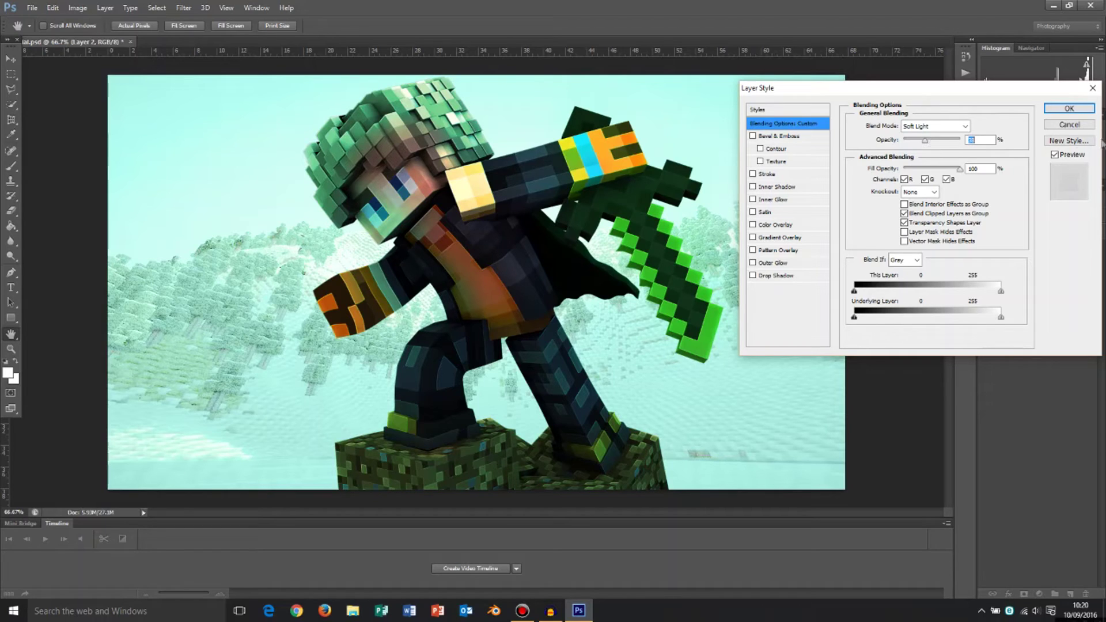
pyautogui.click(1068, 110)
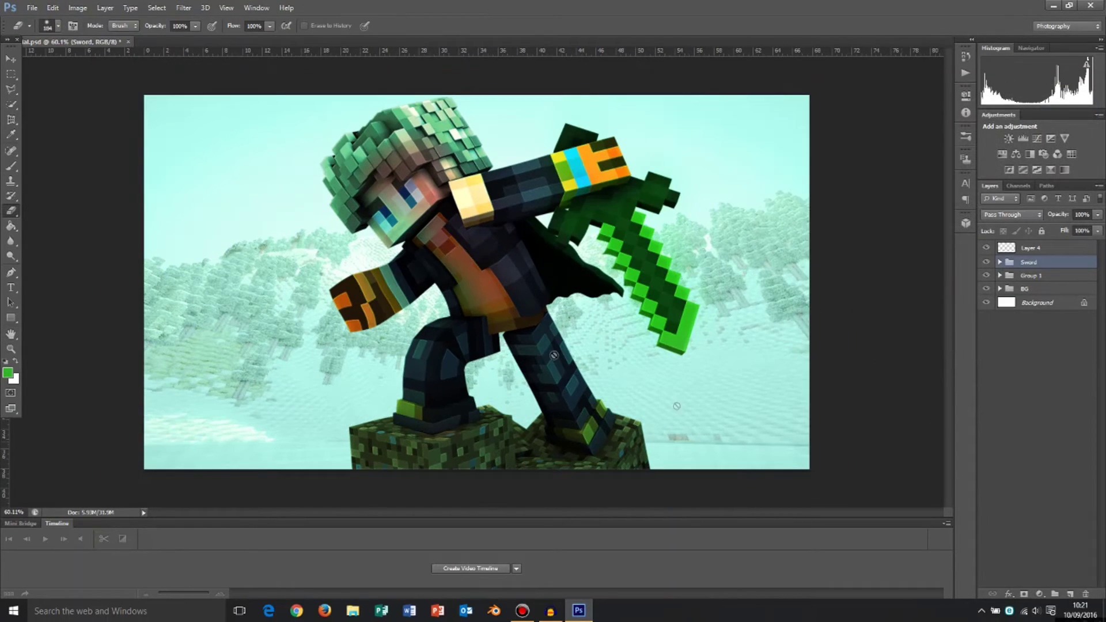
pyautogui.scroll(-1, 435, 311)
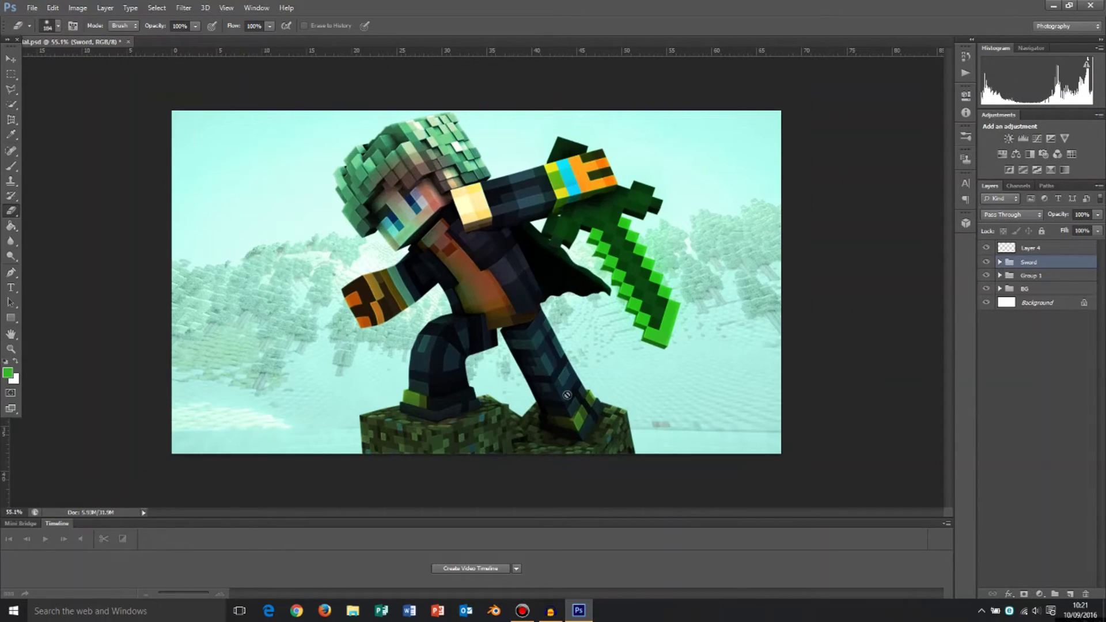
pyautogui.scroll(-1, 484, 306)
pyautogui.scroll(2, 376, 433)
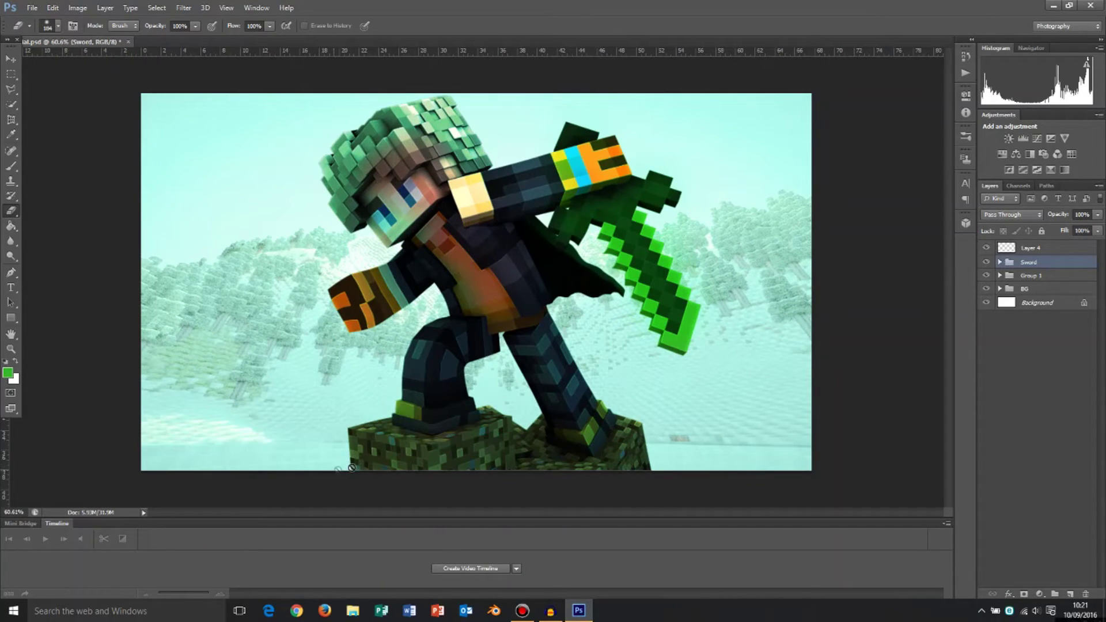
pyautogui.scroll(-2, 444, 241)
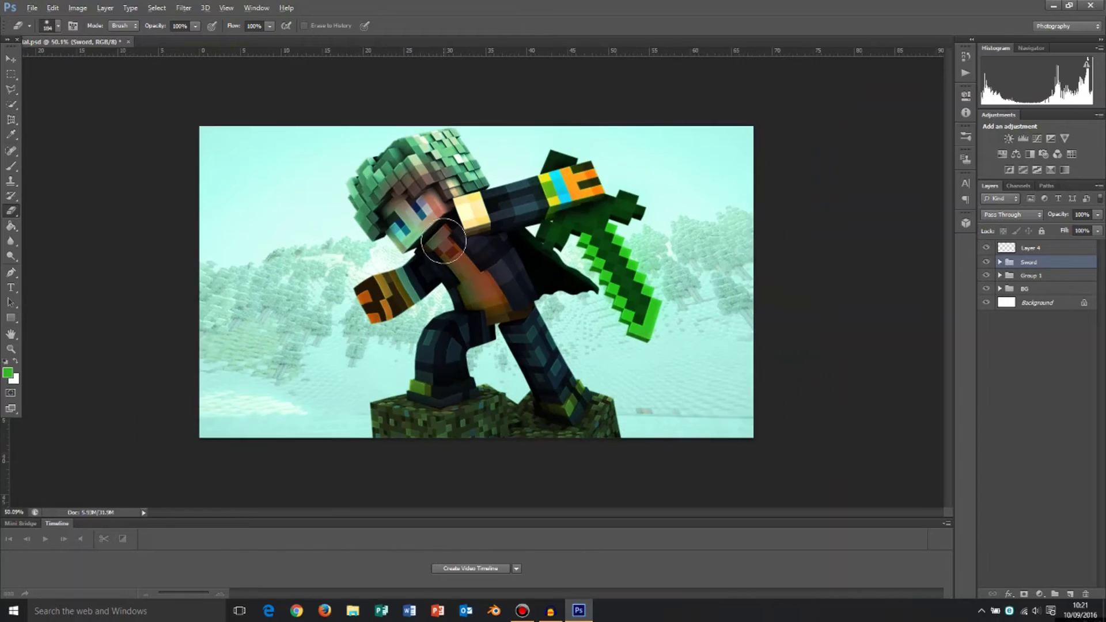
pyautogui.scroll(1, 444, 241)
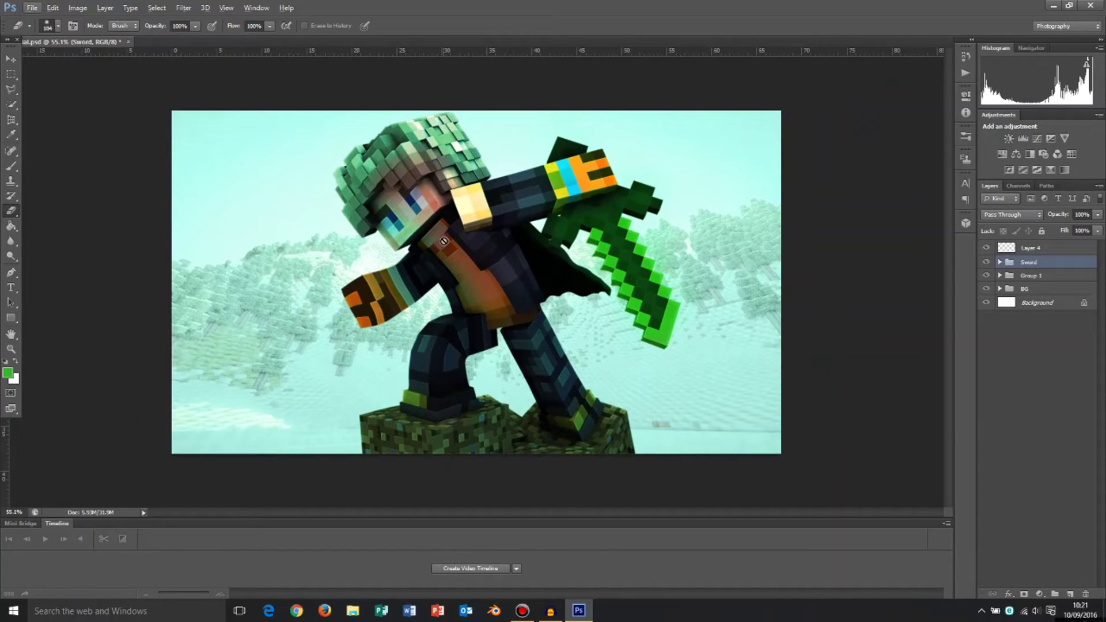
# Step: Select Layer 4 and set the Brush tool's foreground color to light grey (c8c8c8)
pyautogui.click(1026, 248)
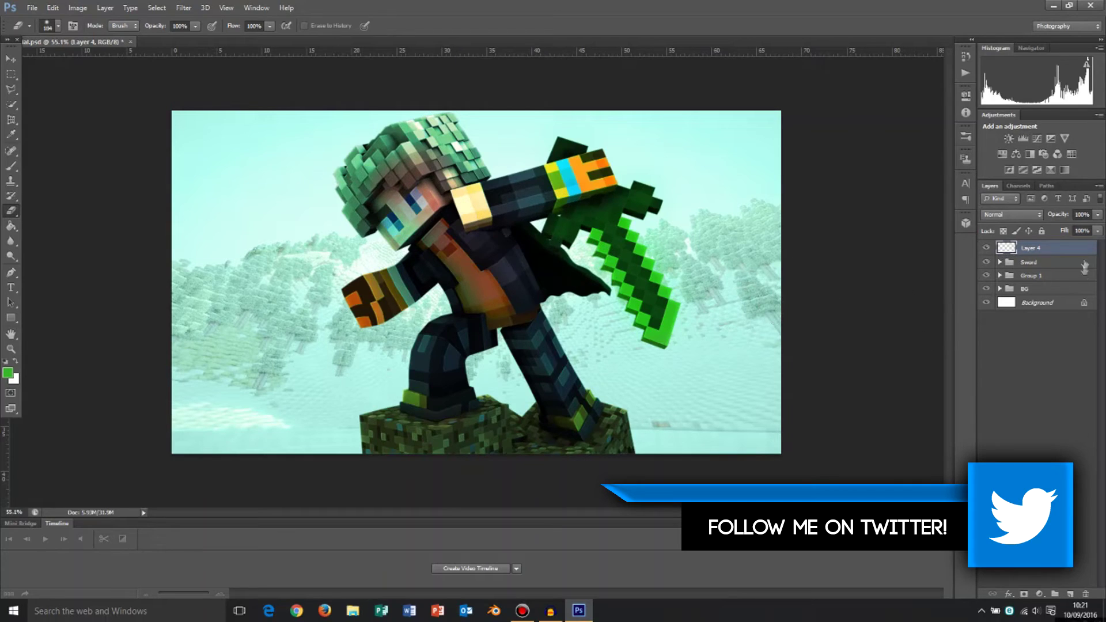
pyautogui.click(10, 166)
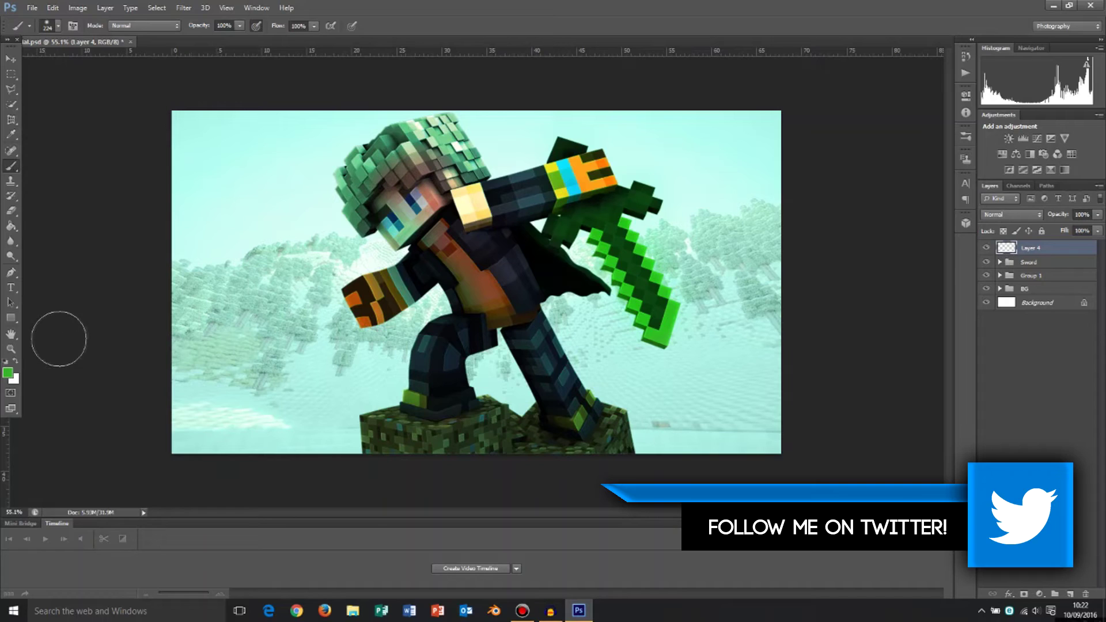
pyautogui.click(8, 373)
pyautogui.write('bdbdbd')
pyautogui.press('BackSpace')
pyautogui.press('BackSpace')
pyautogui.press('BackSpace')
pyautogui.press('BackSpace')
pyautogui.press('BackSpace')
pyautogui.press('BackSpace')
pyautogui.write('c2c2c2')
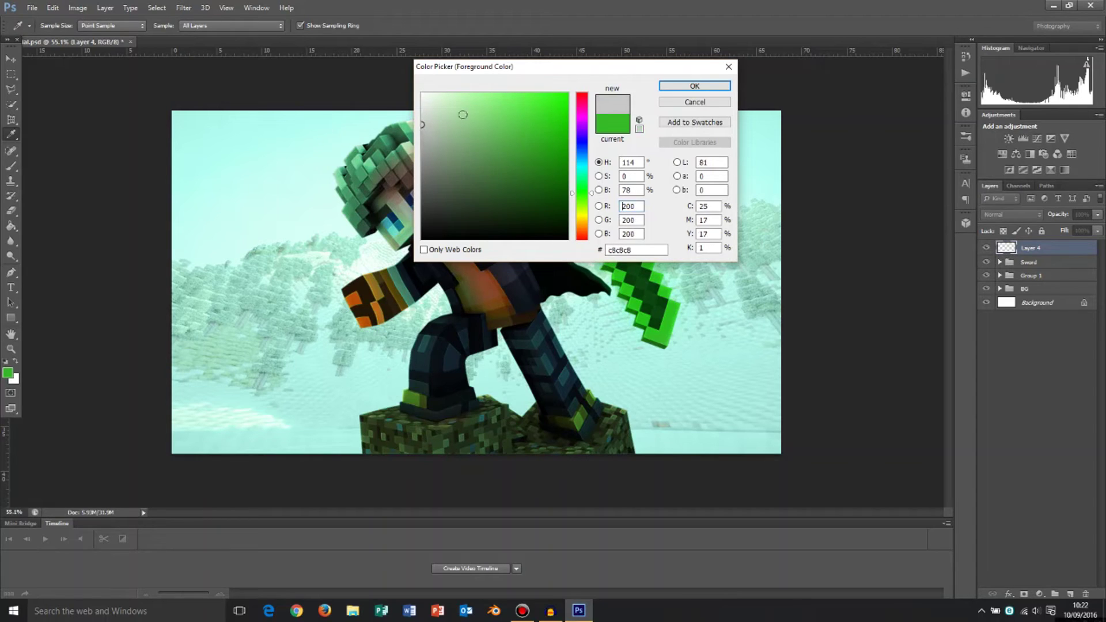
pyautogui.click(695, 85)
# Step: Paint a large soft grey haze along the image's bottom edge over the blocks on Layer 4, and compare it with the layer hidden
pyautogui.keyDown('alt'); pyautogui.rightClick(378, 351); pyautogui.keyUp('alt')
pyautogui.moveTo(322, 470)
pyautogui.mouseDown()
pyautogui.moveTo(349, 469)
pyautogui.moveTo(337, 463)
pyautogui.moveTo(571, 479)
pyautogui.moveTo(442, 482)
pyautogui.moveTo(527, 489)
pyautogui.moveTo(593, 484)
pyautogui.moveTo(550, 489)
pyautogui.moveTo(581, 488)
pyautogui.moveTo(700, 461)
pyautogui.moveTo(621, 492)
pyautogui.moveTo(337, 481)
pyautogui.moveTo(530, 477)
pyautogui.mouseUp()
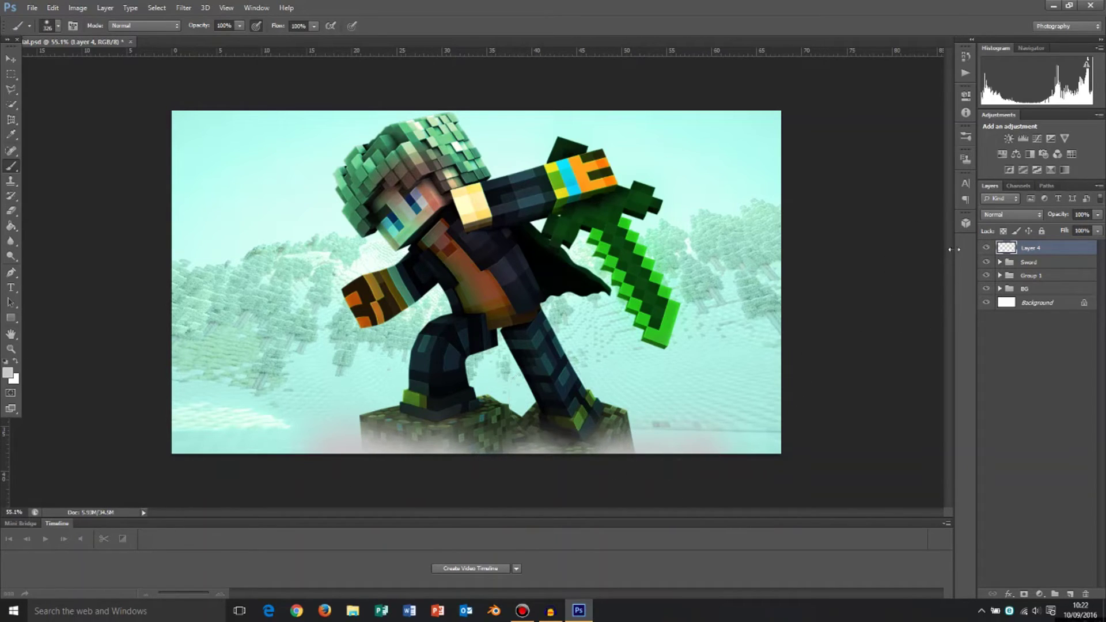
pyautogui.click(987, 247)
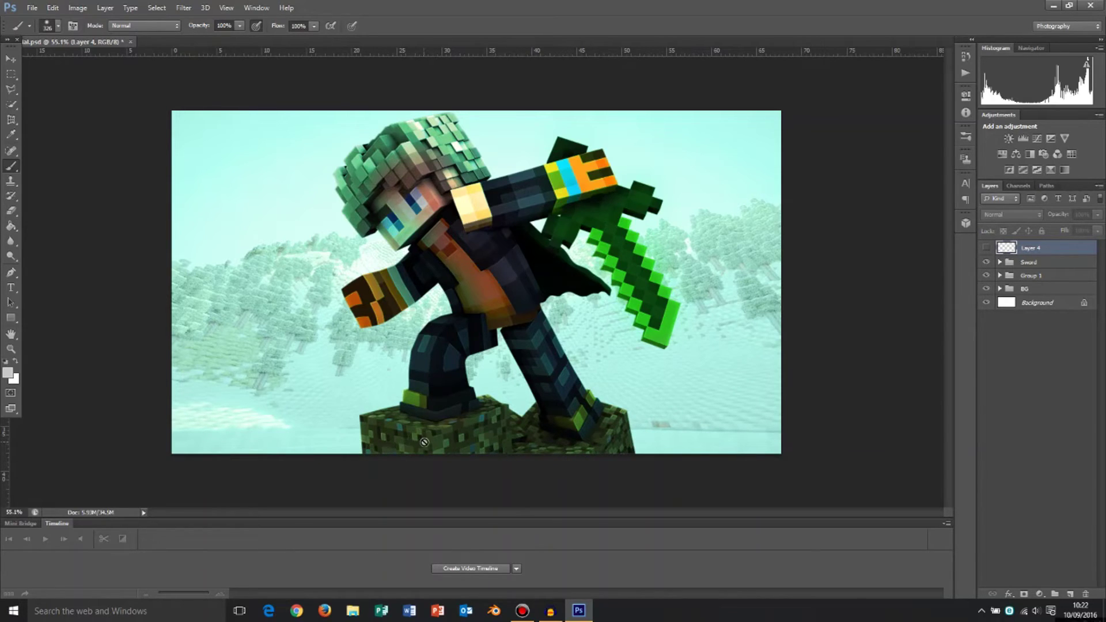
pyautogui.scroll(3, 362, 436)
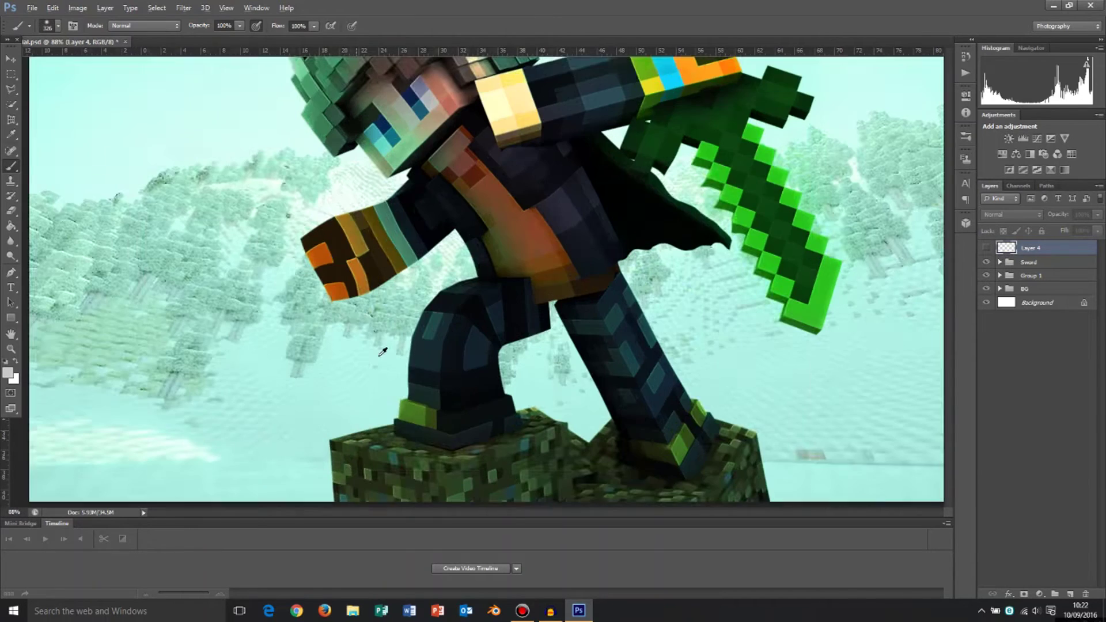
pyautogui.scroll(-3, 949, 315)
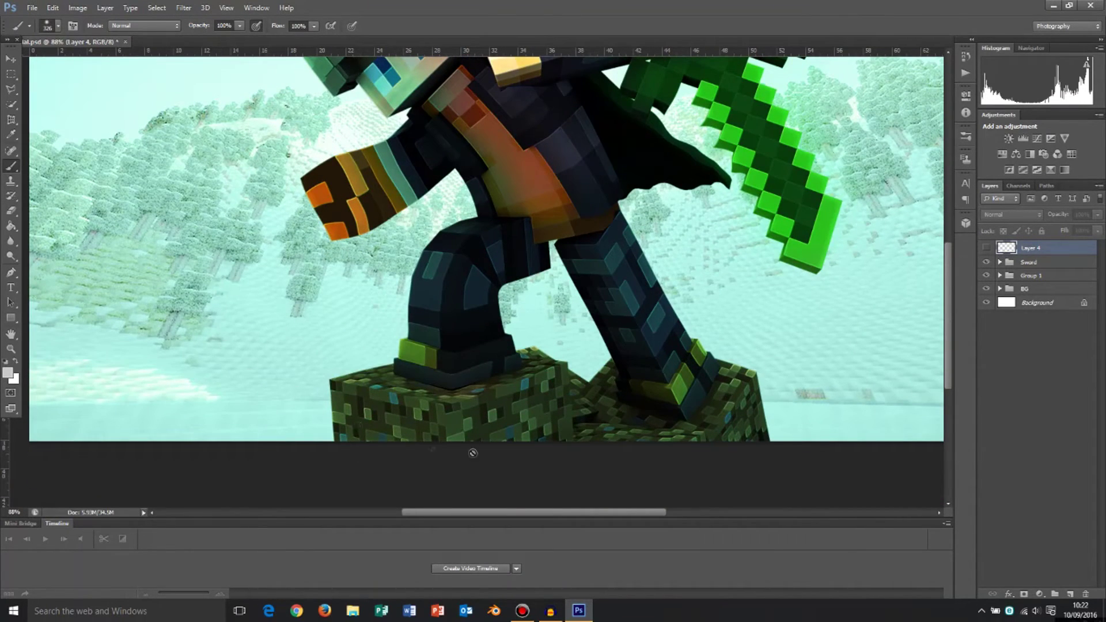
pyautogui.click(986, 248)
pyautogui.scroll(-3, 558, 372)
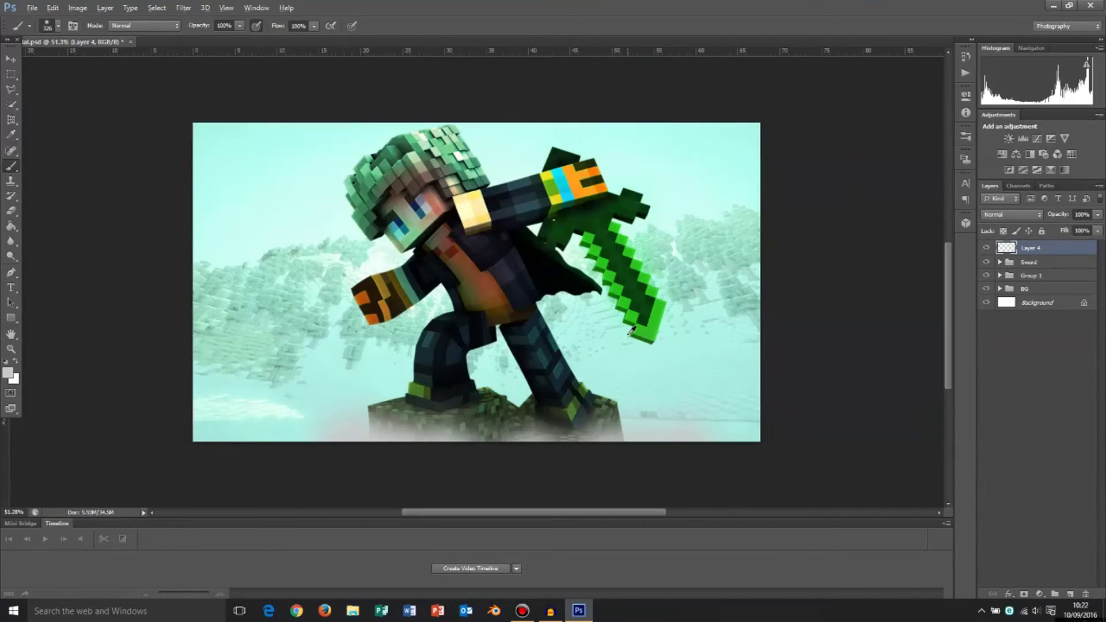
pyautogui.scroll(1, 557, 371)
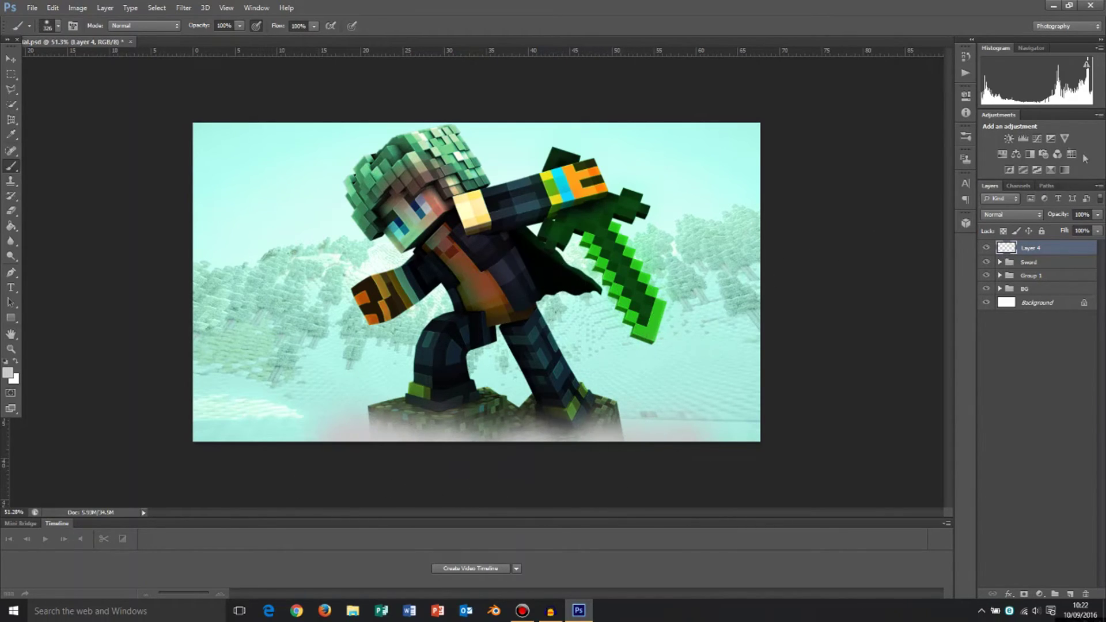
# Step: Try the Overlay and Soft Light blend modes on Layer 4 in its layer style's blending options
pyautogui.rightClick(1040, 249)
pyautogui.click(915, 170)
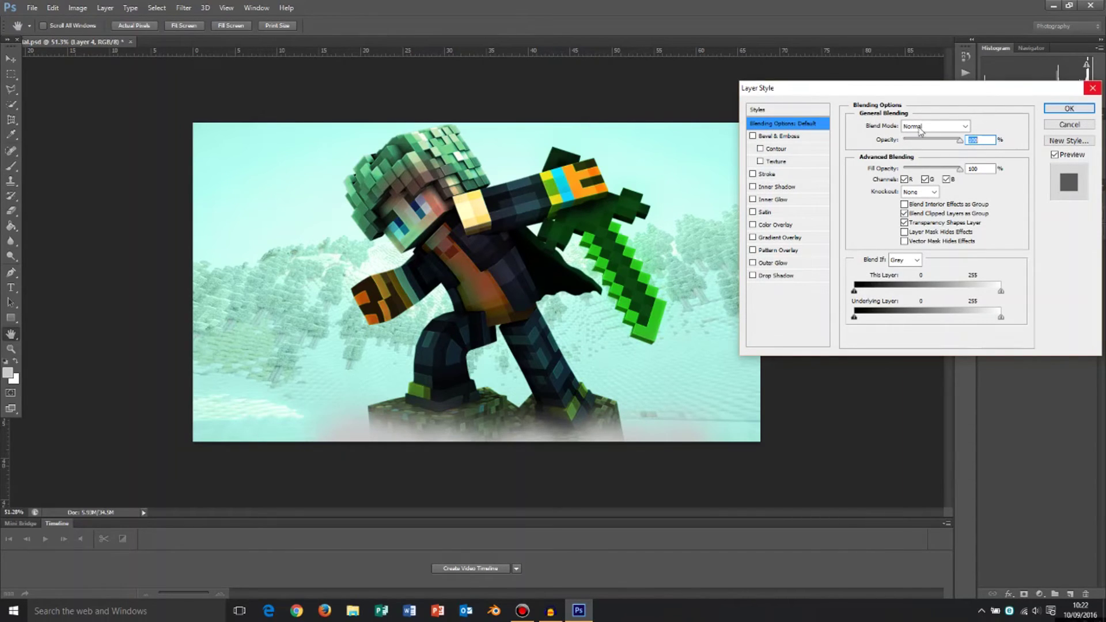
pyautogui.click(922, 126)
pyautogui.click(922, 274)
pyautogui.click(931, 126)
pyautogui.click(925, 284)
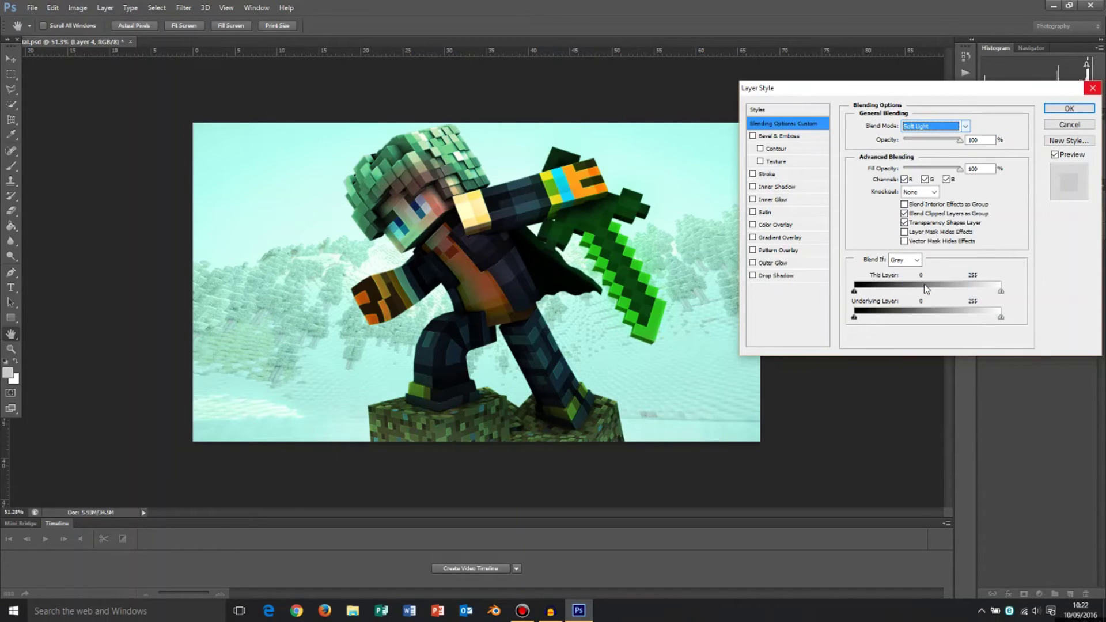
pyautogui.click(928, 127)
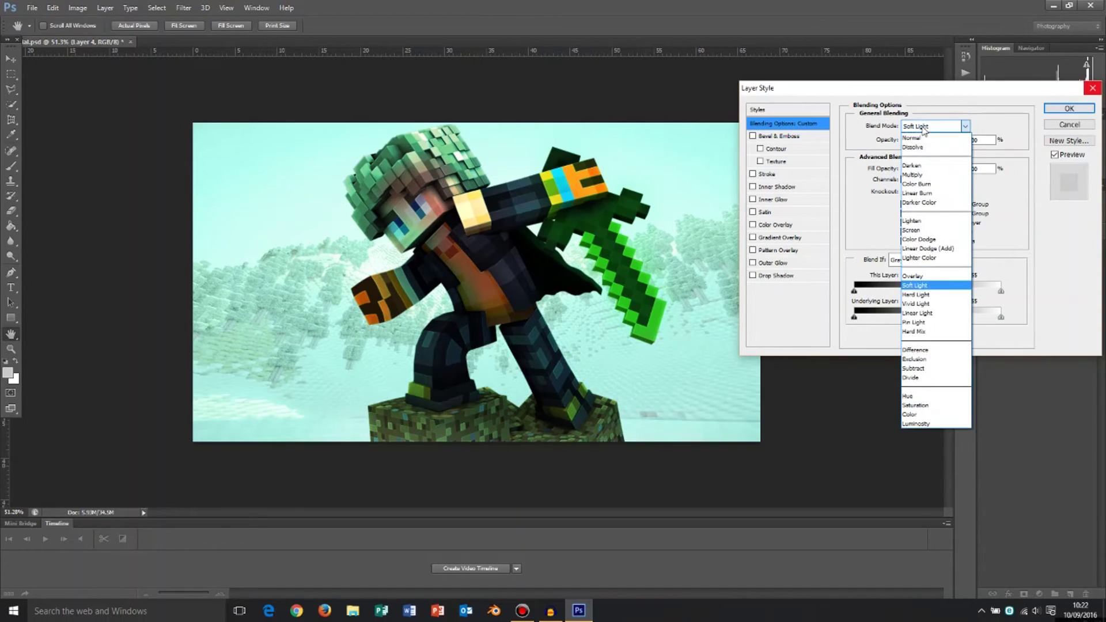
pyautogui.click(920, 284)
pyautogui.press('Tab')
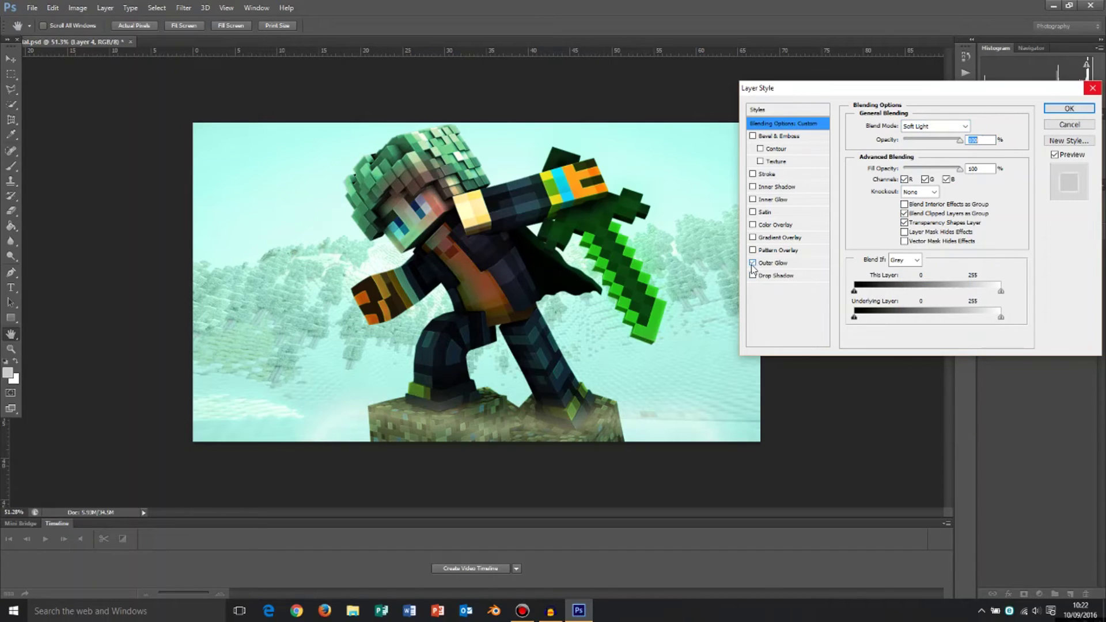
# Step: Try the Color Dodge blend mode at reduced opacity on Layer 4
pyautogui.click(940, 128)
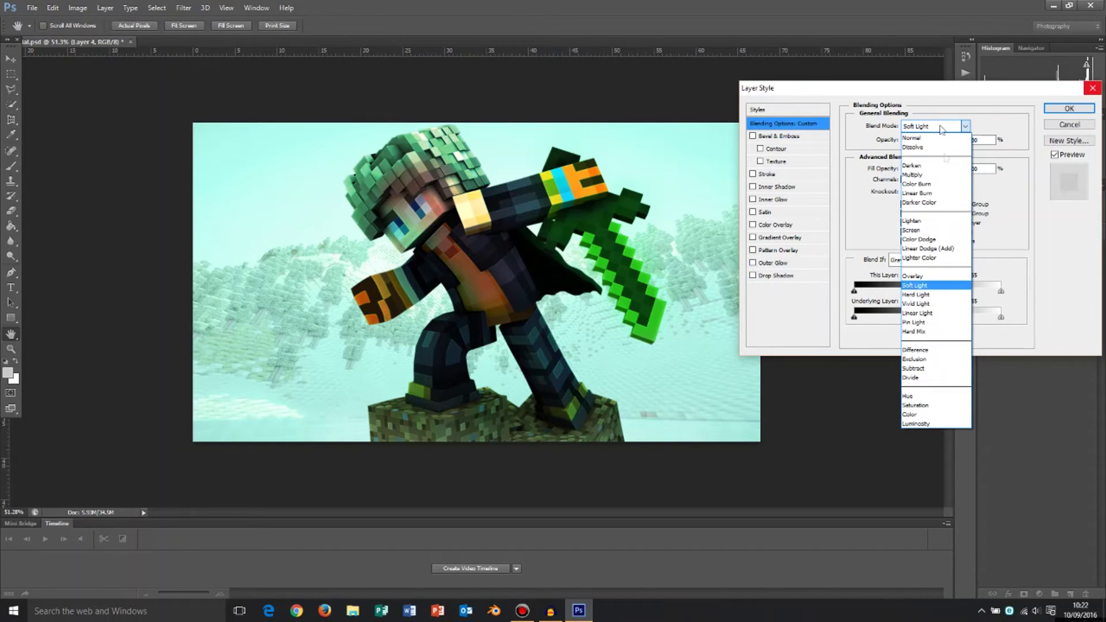
pyautogui.click(929, 241)
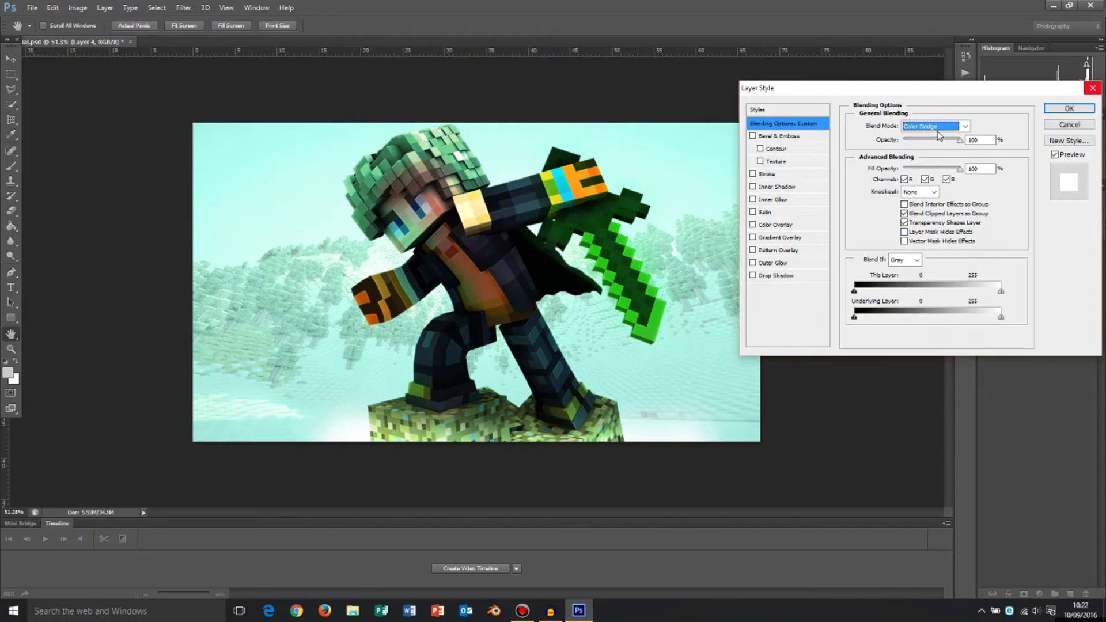
pyautogui.moveTo(948, 141); pyautogui.dragTo(940, 142)
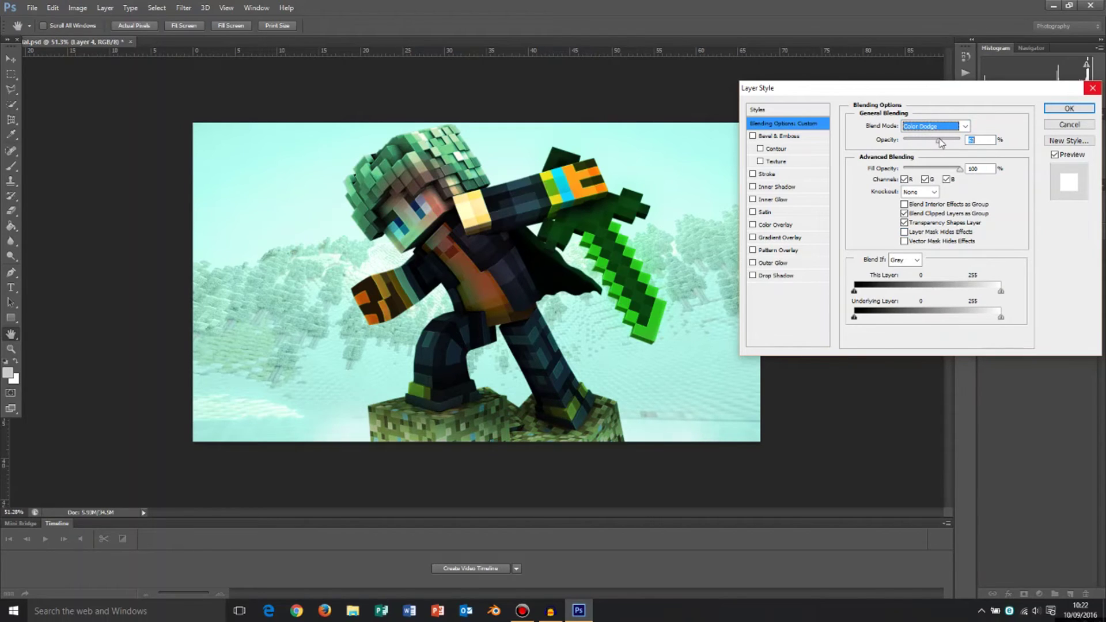
# Step: Set Layer 4's blend mode to Linear Dodge (Add) at 100% opacity and apply the layer style
pyautogui.click(943, 132)
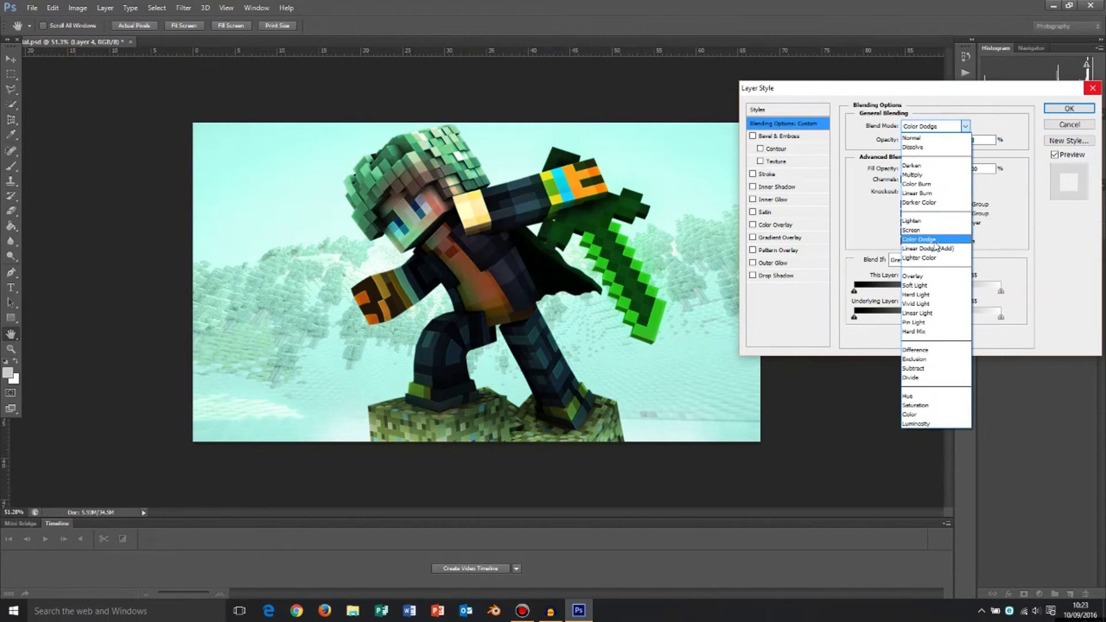
pyautogui.click(933, 245)
pyautogui.moveTo(940, 140); pyautogui.dragTo(978, 144)
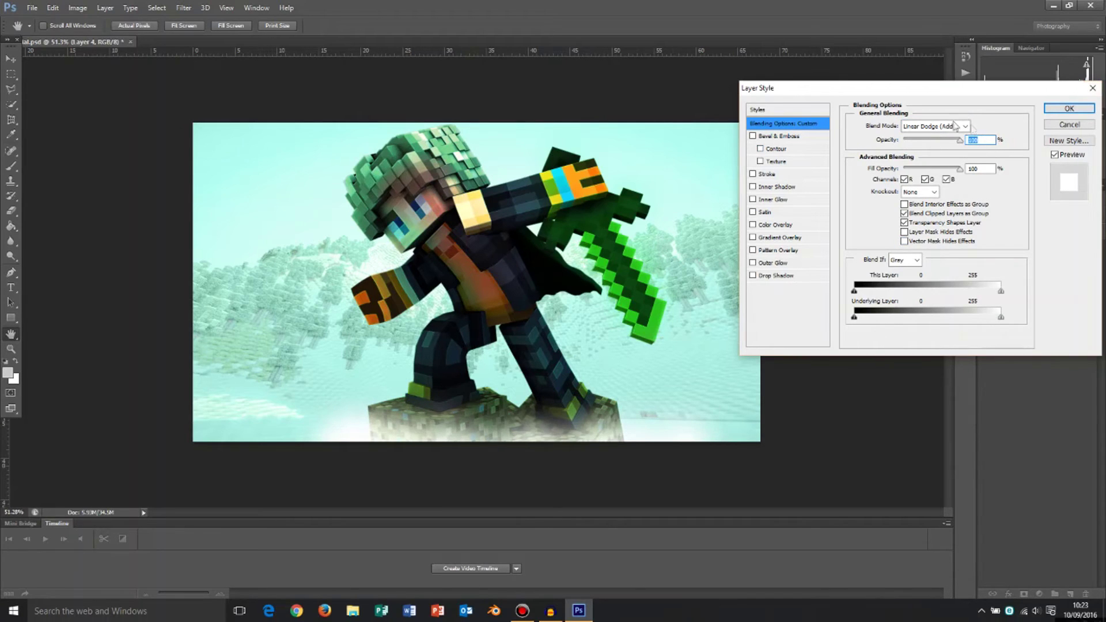
pyautogui.click(1069, 108)
pyautogui.scroll(-3, 496, 302)
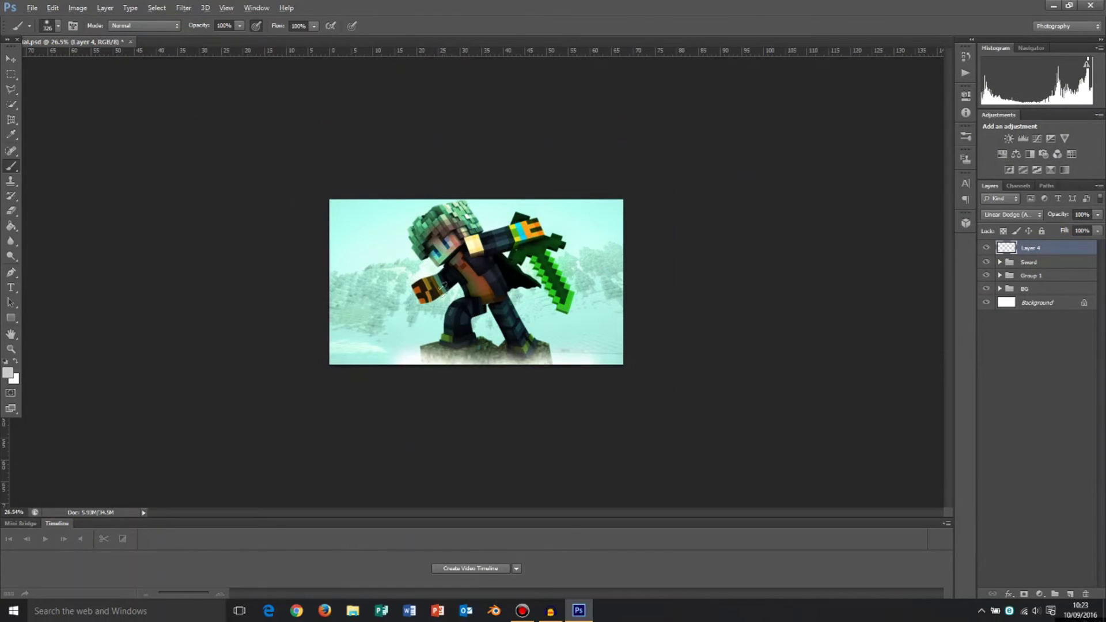
pyautogui.scroll(3, 443, 293)
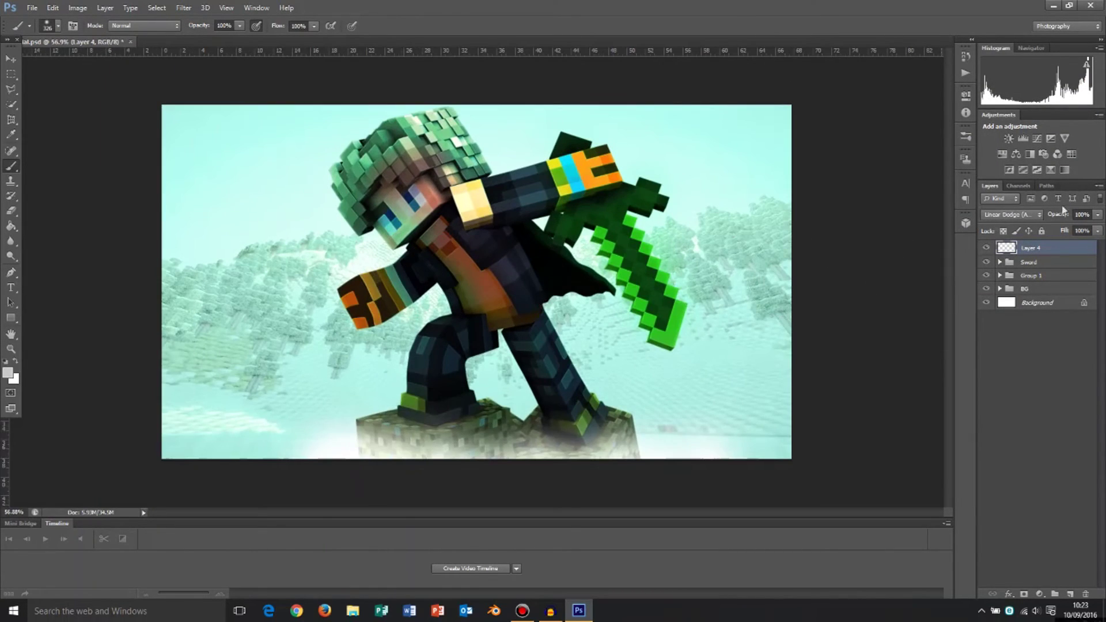
pyautogui.click(1001, 289)
pyautogui.click(1001, 289)
pyautogui.click(1001, 263)
pyautogui.click(1001, 263)
# Step: Set the Brush tool's foreground color to white for detailing the character's face
pyautogui.scroll(-1, 362, 153)
pyautogui.scroll(9, 361, 154)
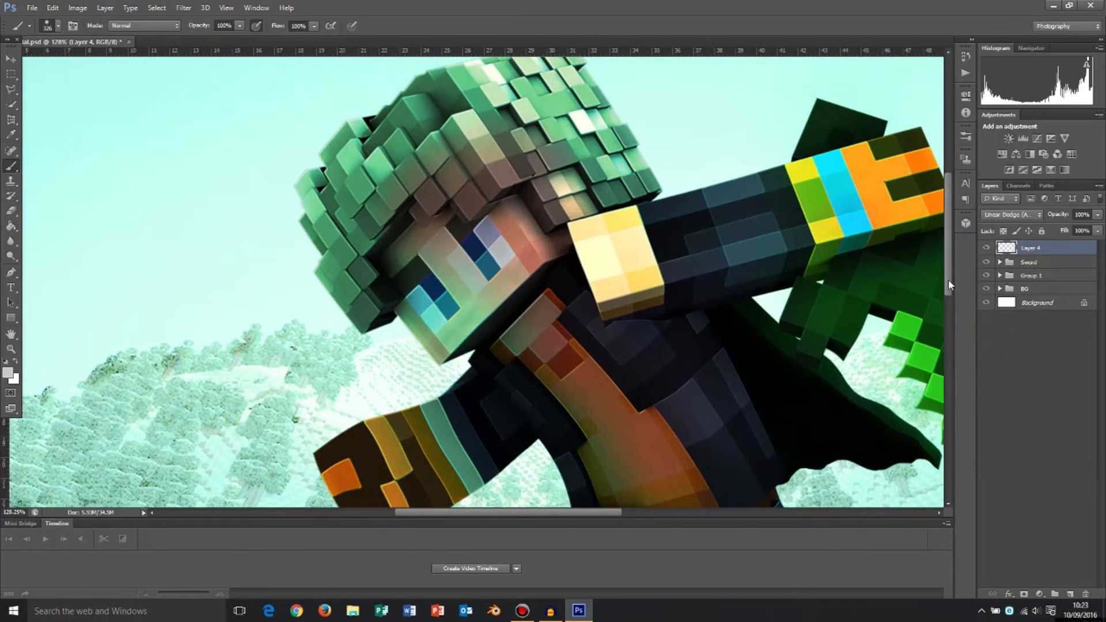
pyautogui.moveTo(948, 279)
pyautogui.mouseDown()
pyautogui.moveTo(948, 261)
pyautogui.moveTo(944, 274)
pyautogui.mouseUp()
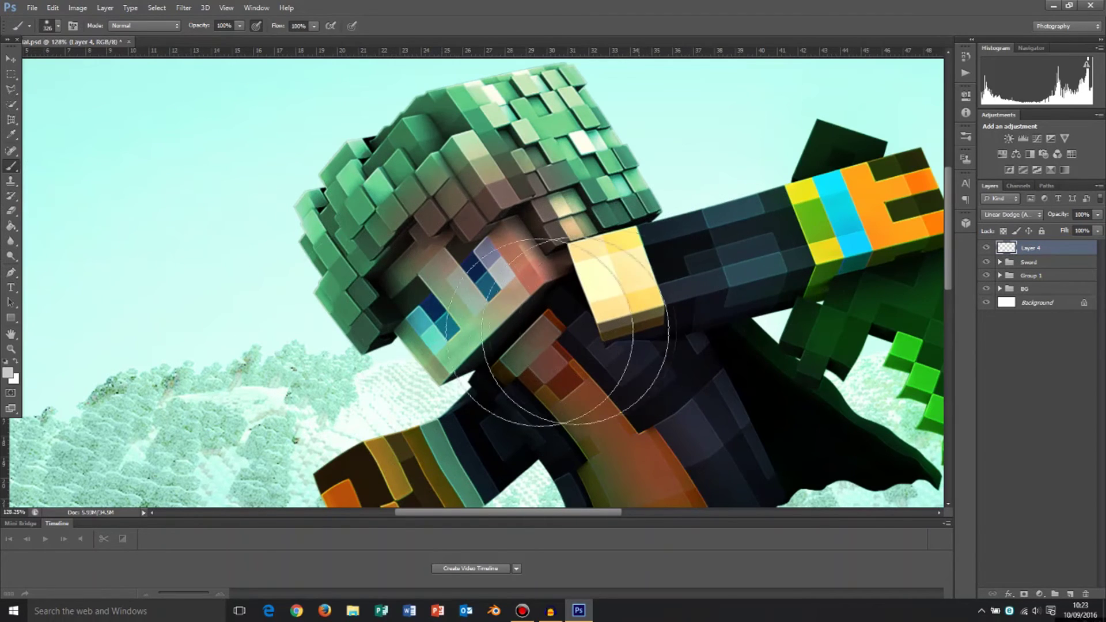
pyautogui.click(9, 373)
pyautogui.click(423, 93)
pyautogui.click(695, 86)
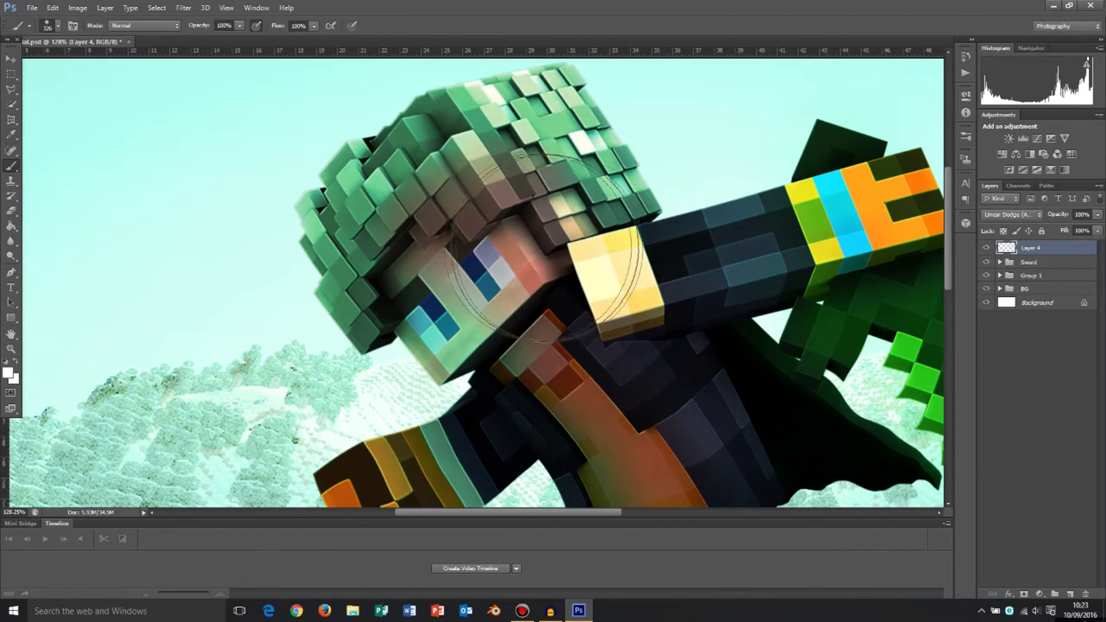
# Step: Paint three tiny white highlight dots in the dark blue square of each eye using a very small soft brush
pyautogui.scroll(3, 486, 290)
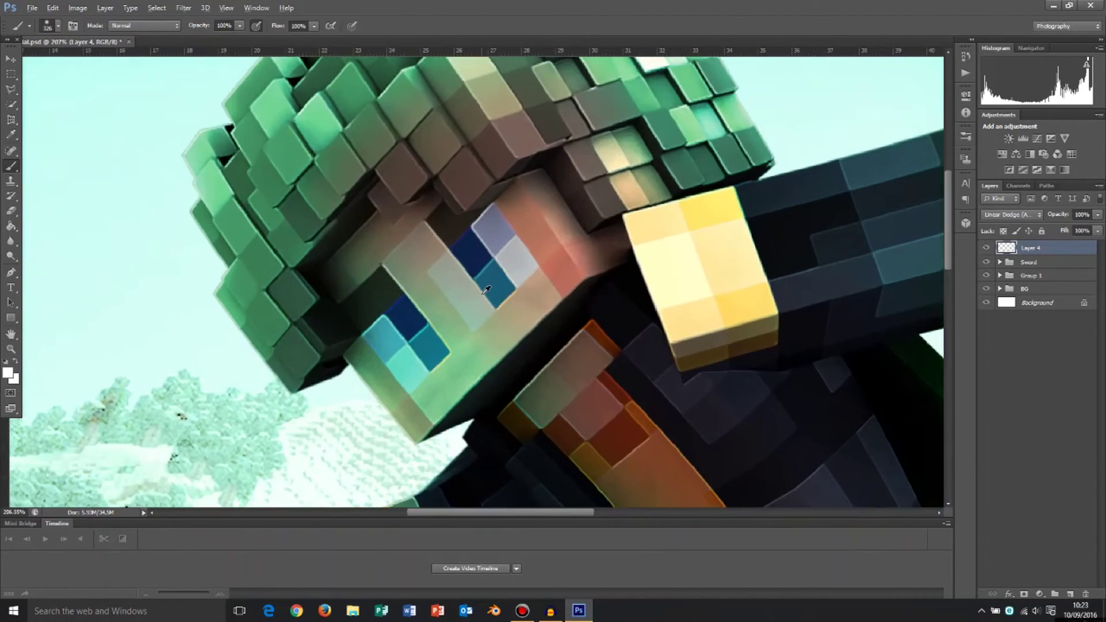
pyautogui.moveTo(486, 290); pyautogui.dragTo(344, 319)
pyautogui.moveTo(480, 282); pyautogui.dragTo(442, 299)
pyautogui.scroll(1, 495, 281)
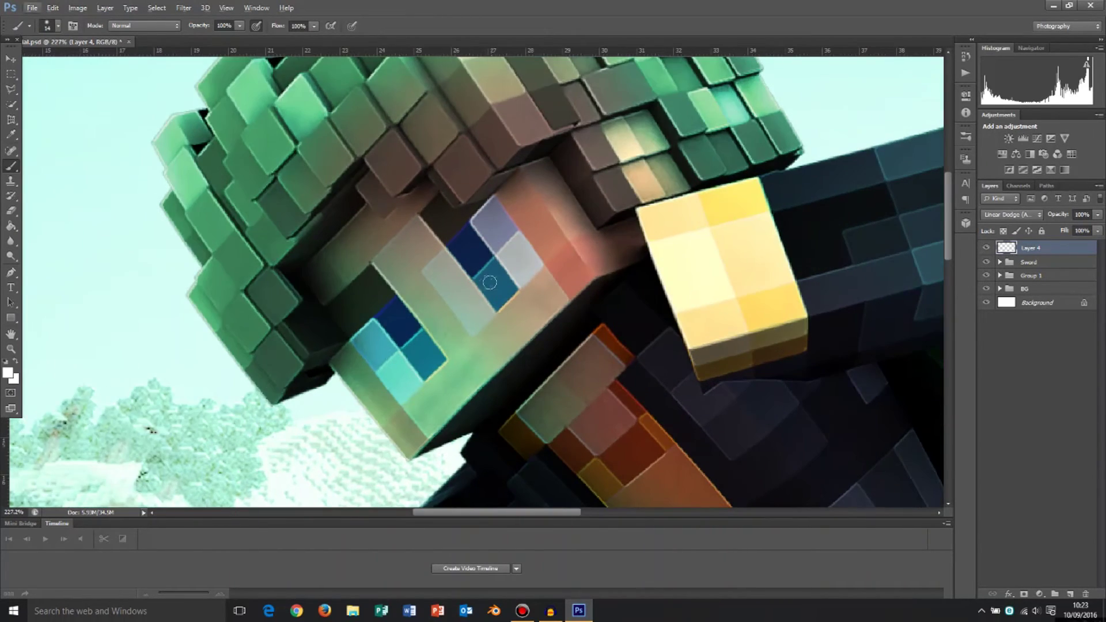
pyautogui.keyDown('alt'); pyautogui.rightClick(398, 325); pyautogui.keyUp('alt')
pyautogui.hotkey('ctrl', 'z')
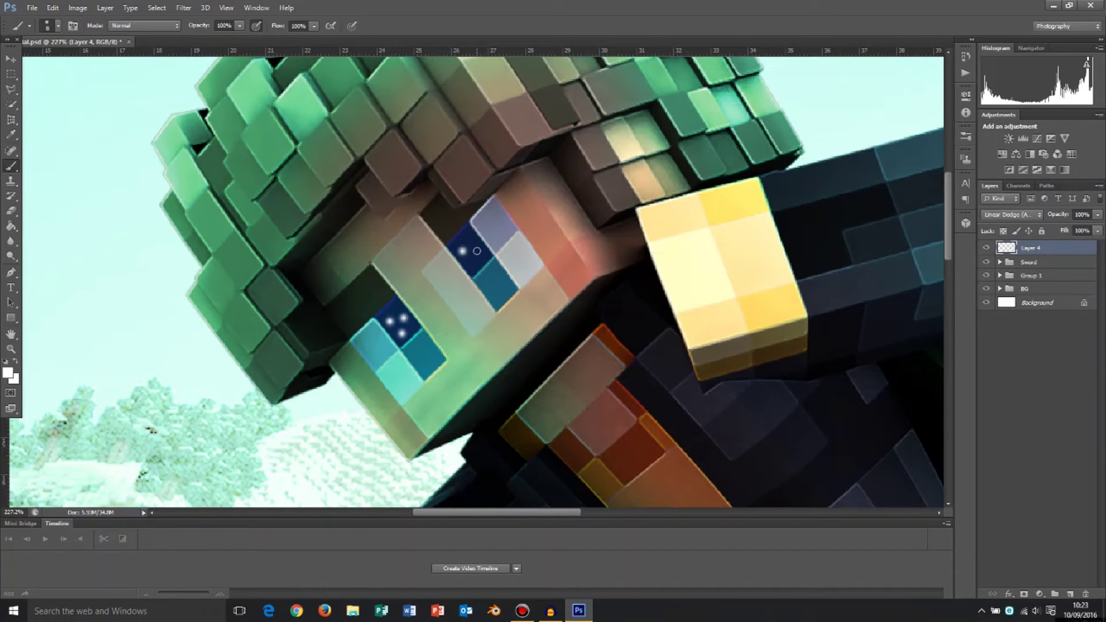
pyautogui.scroll(-5, 477, 263)
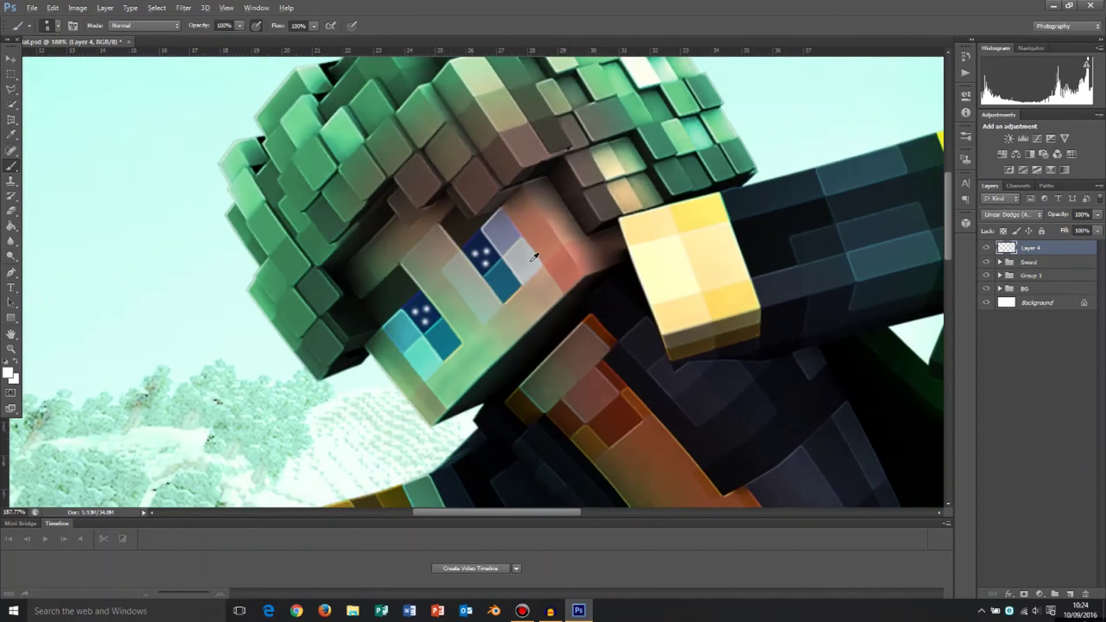
# Step: Enlarge and brighten the white highlight dots in both eyes by painting over each with a 12 px brush
pyautogui.scroll(6, 510, 252)
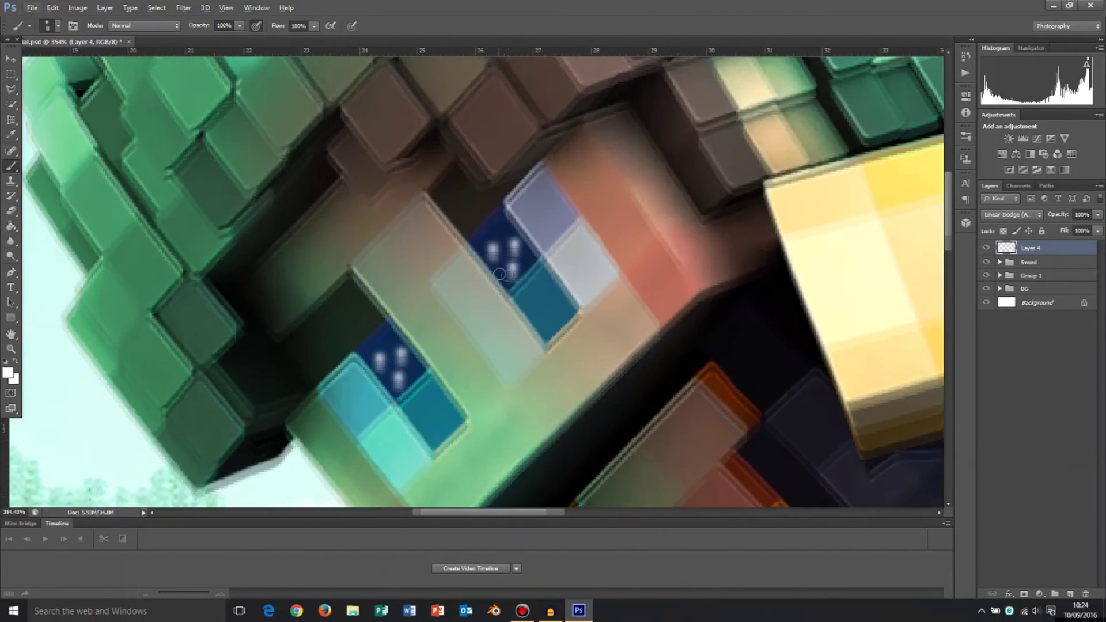
pyautogui.keyDown('alt'); pyautogui.rightClick(513, 279); pyautogui.keyUp('alt')
pyautogui.click(512, 278)
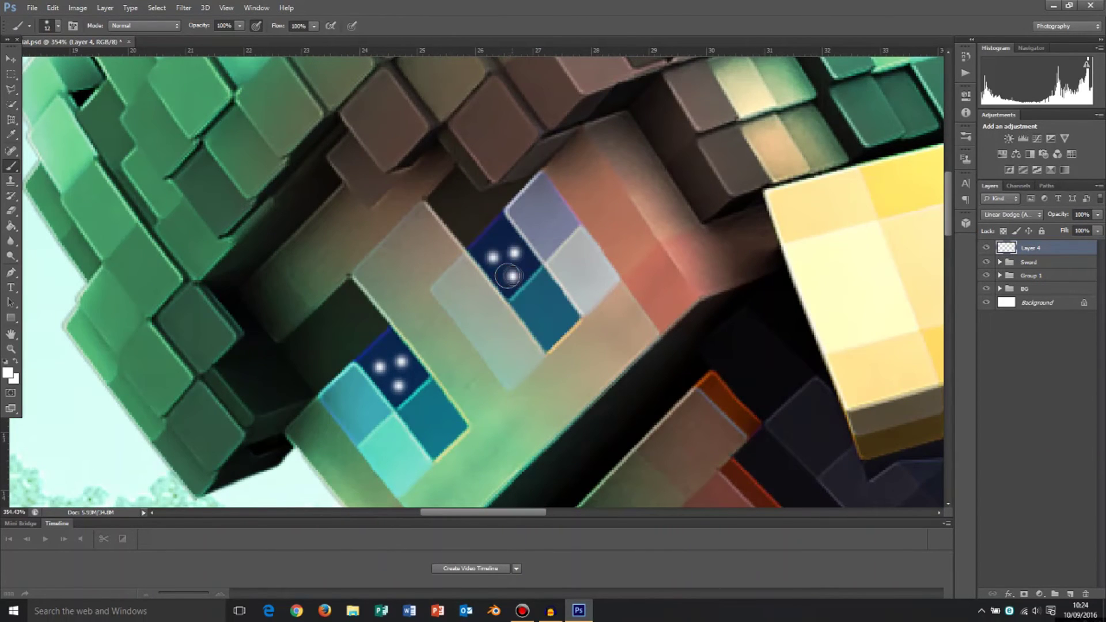
pyautogui.click(511, 276)
pyautogui.click(515, 254)
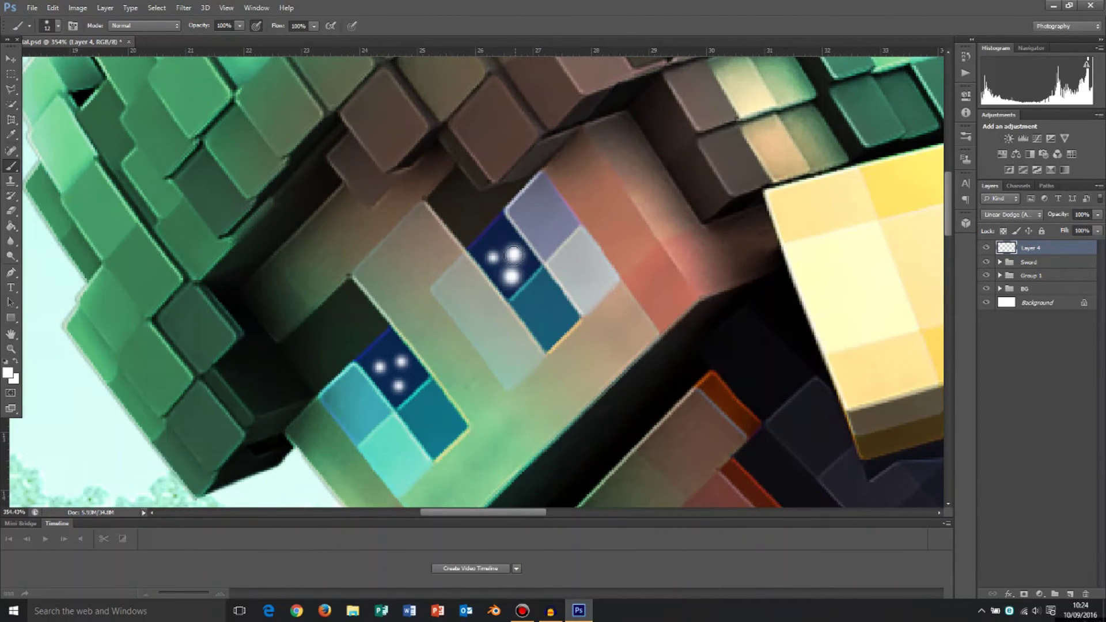
pyautogui.click(493, 257)
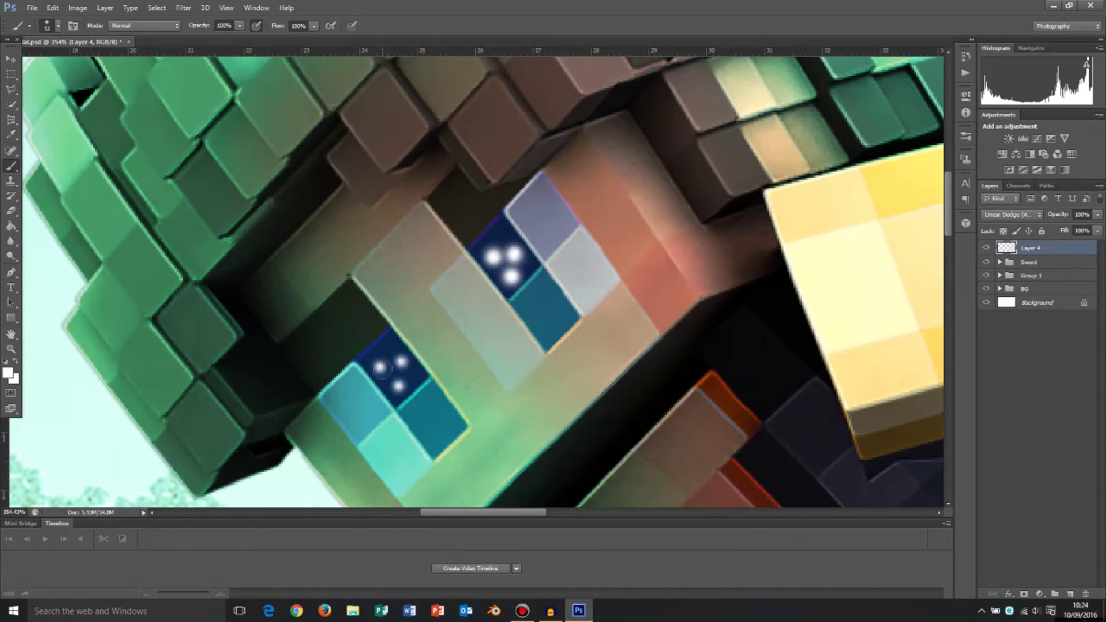
pyautogui.click(380, 367)
pyautogui.click(402, 363)
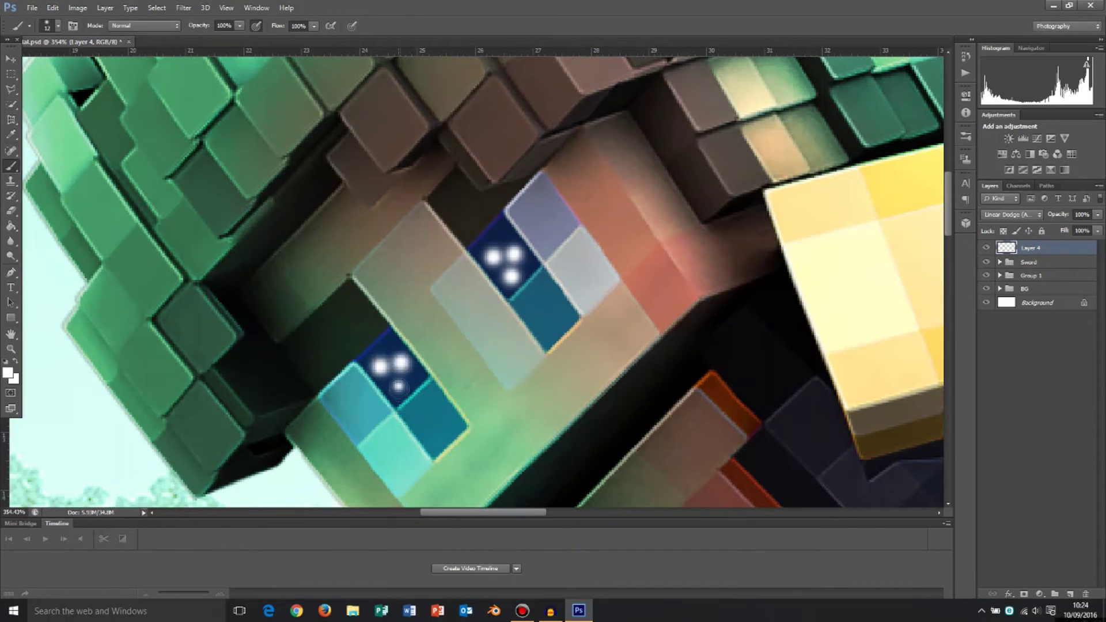
pyautogui.click(399, 386)
# Step: Add a new layer above Layer 4 and set the foreground color to black
pyautogui.scroll(-6, 502, 256)
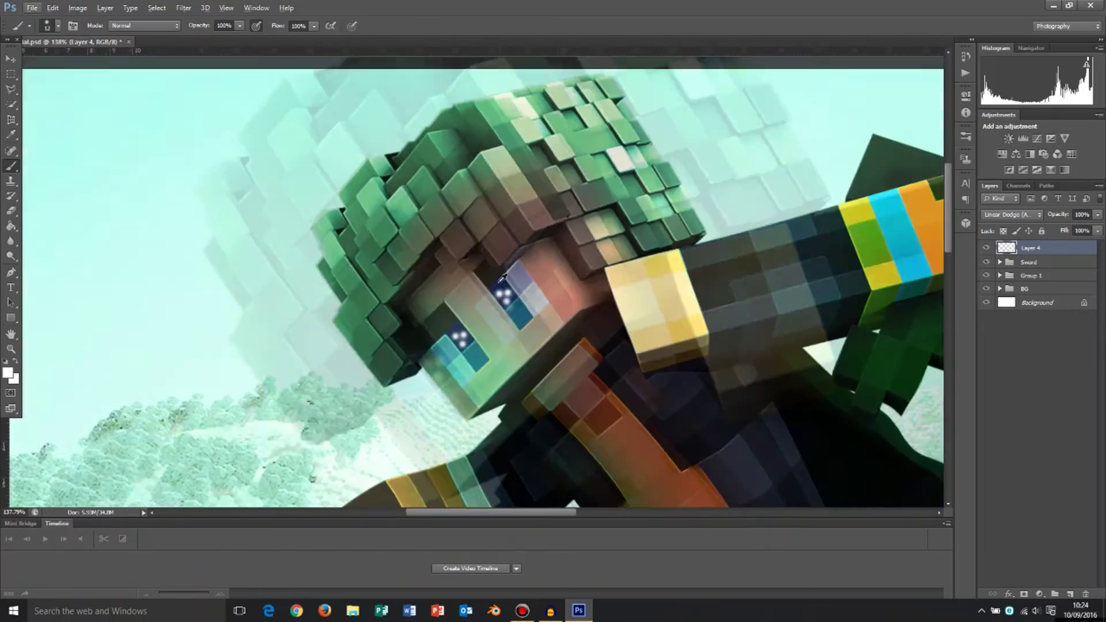
pyautogui.scroll(3, 502, 257)
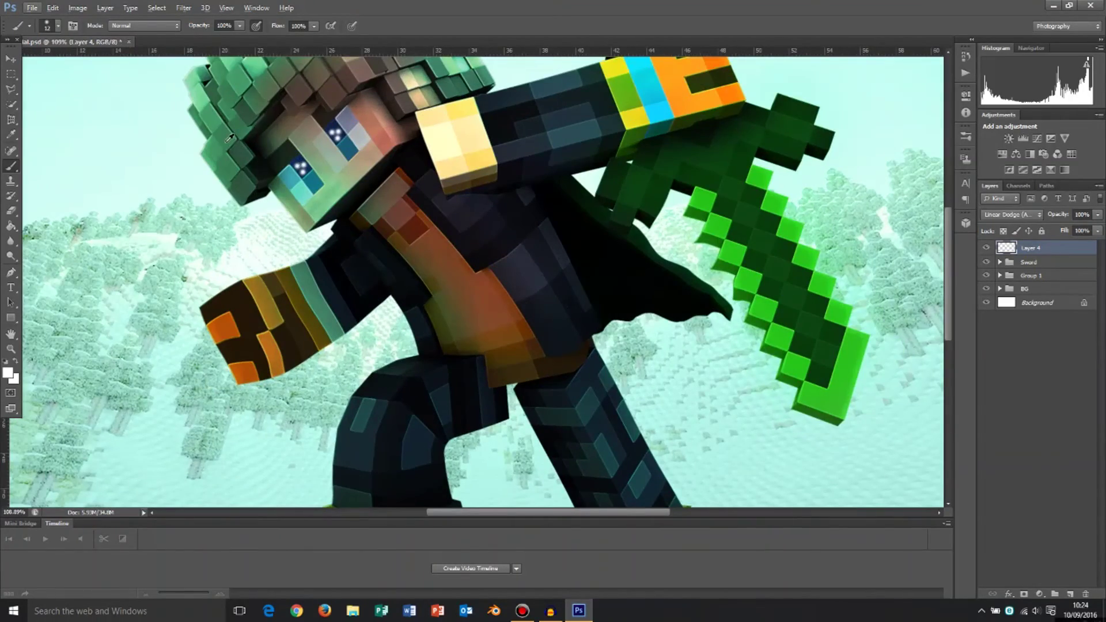
pyautogui.scroll(2, 230, 133)
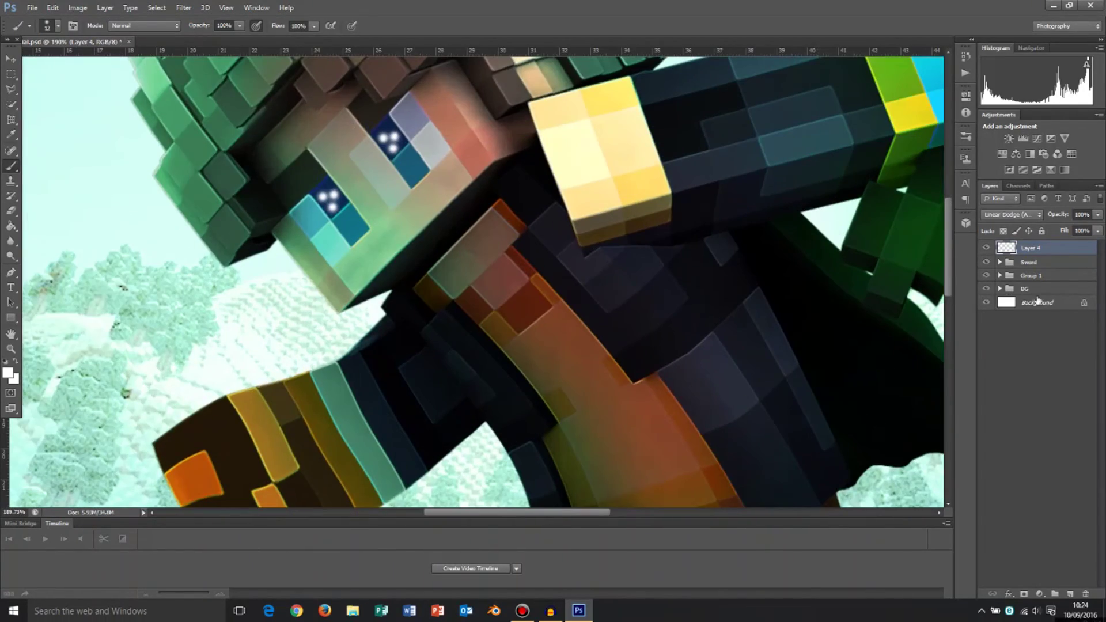
pyautogui.scroll(4, 929, 265)
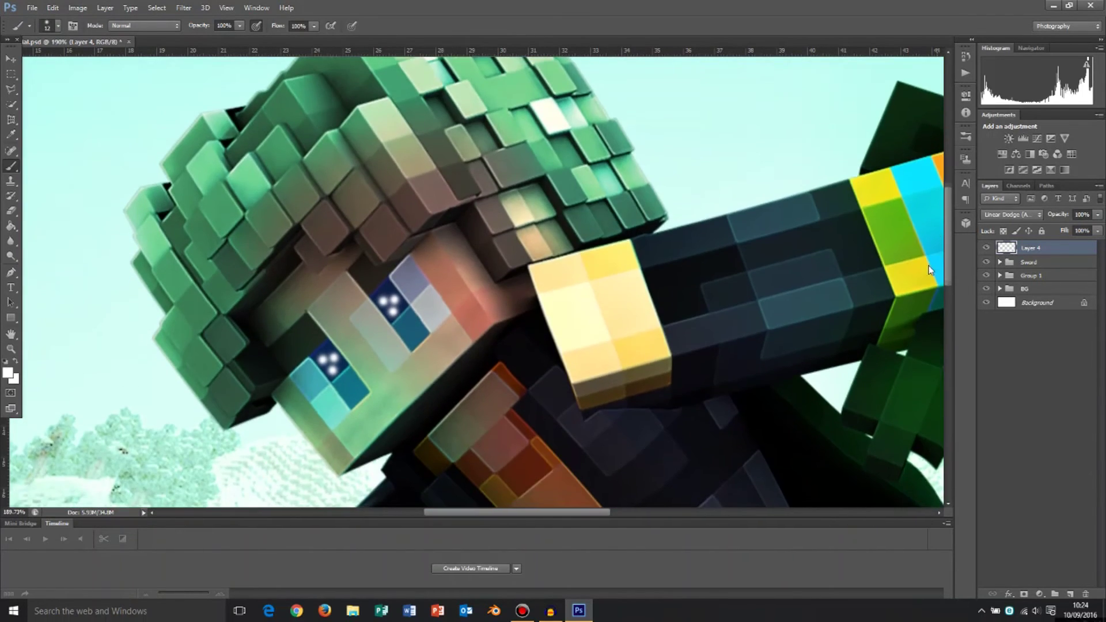
pyautogui.scroll(-3, 929, 265)
pyautogui.click(1071, 594)
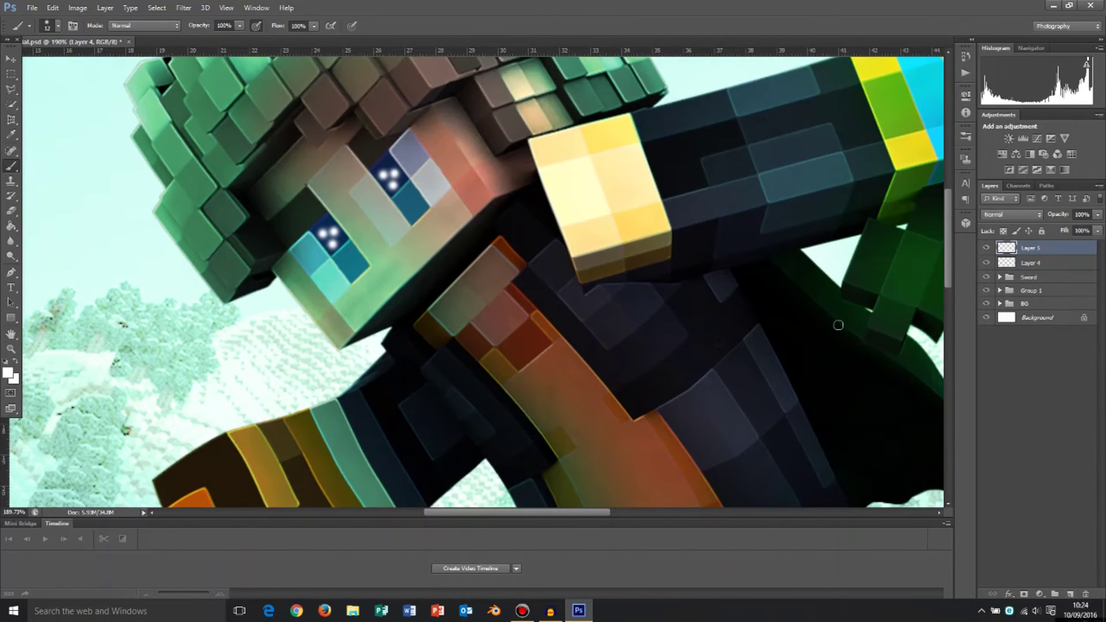
pyautogui.click(7, 373)
pyautogui.click(686, 87)
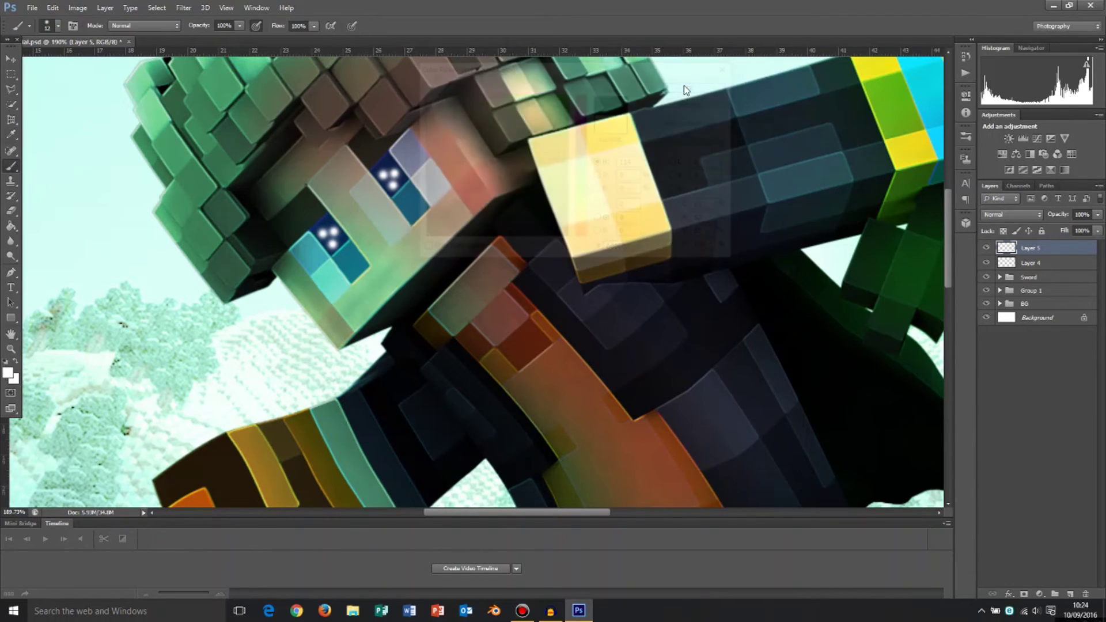
# Step: Draw a small black ellipse about 29 by 16 px on the lower face as a mouth using the Ellipse tool
pyautogui.scroll(-4, 242, 368)
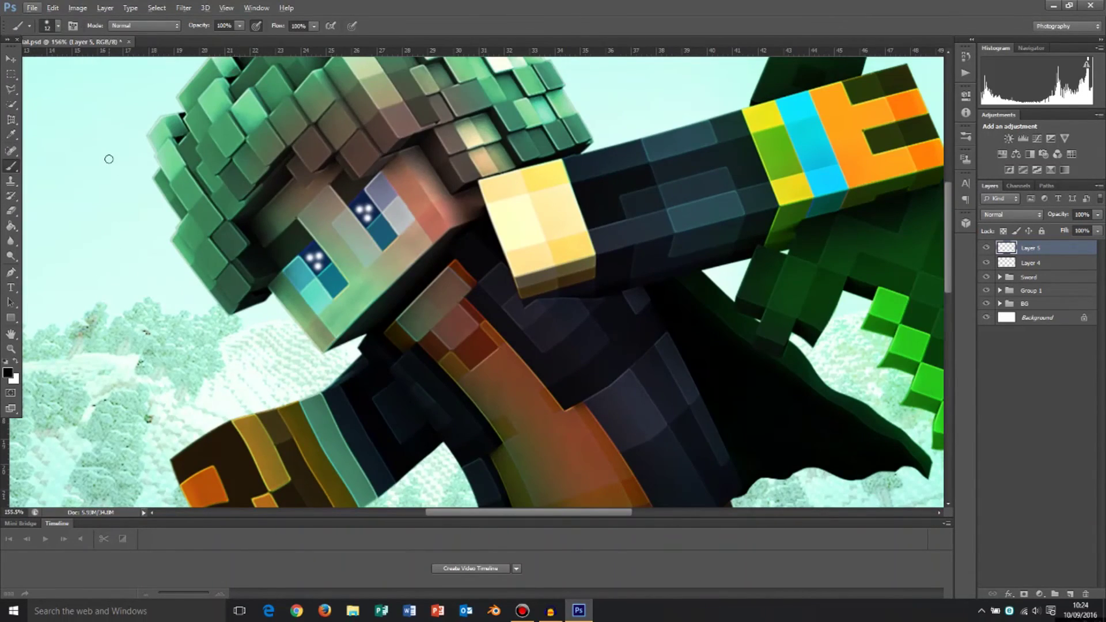
pyautogui.click(16, 322)
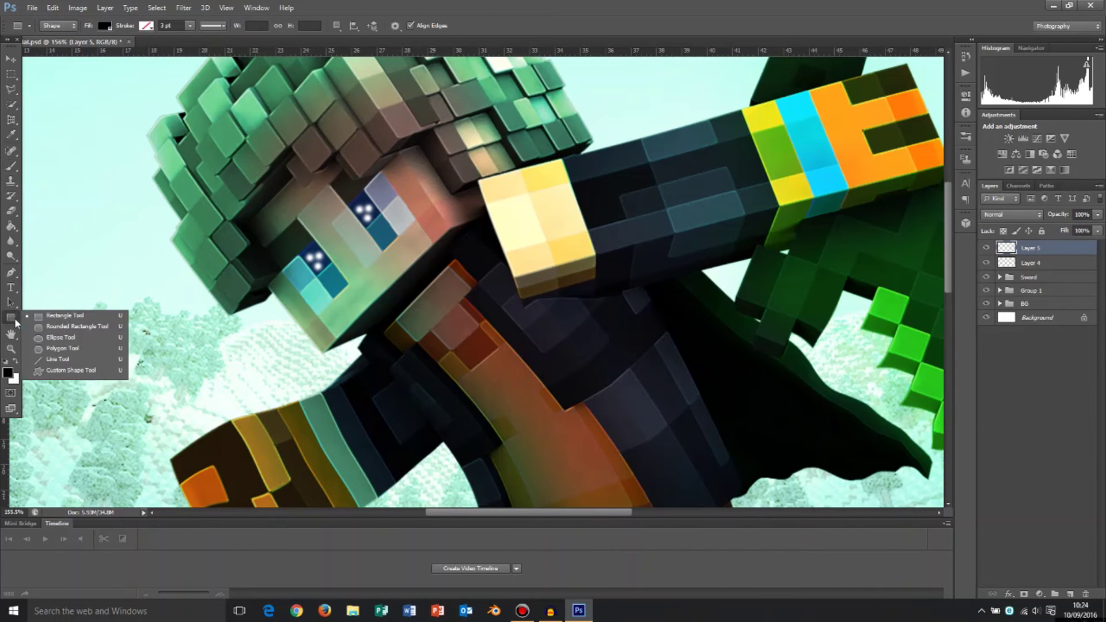
pyautogui.click(62, 337)
pyautogui.scroll(5, 391, 280)
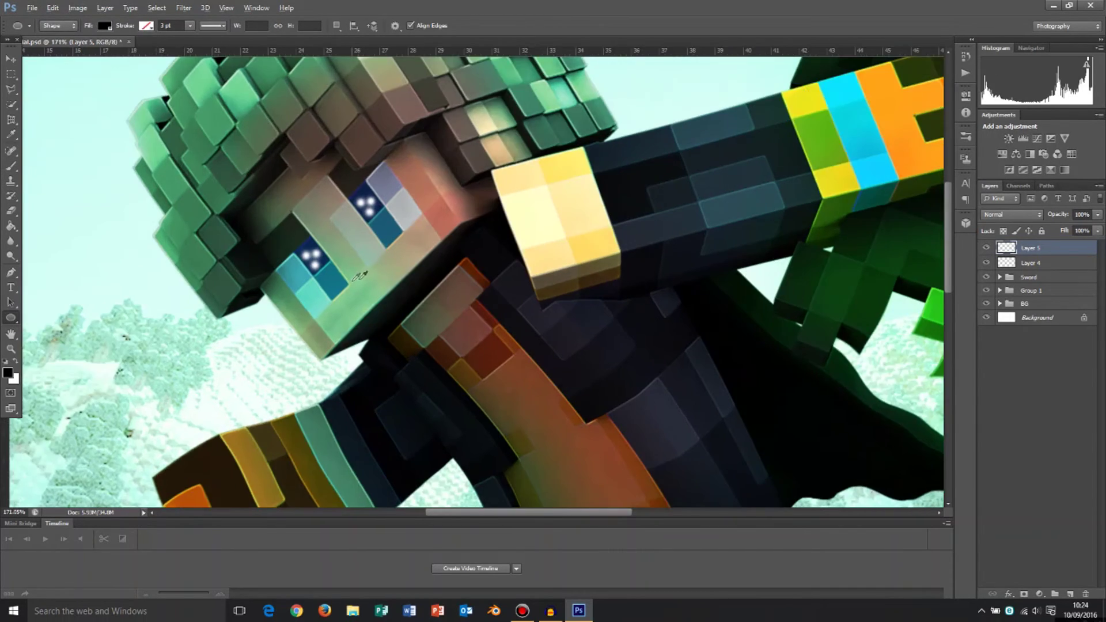
pyautogui.moveTo(370, 310); pyautogui.dragTo(408, 294)
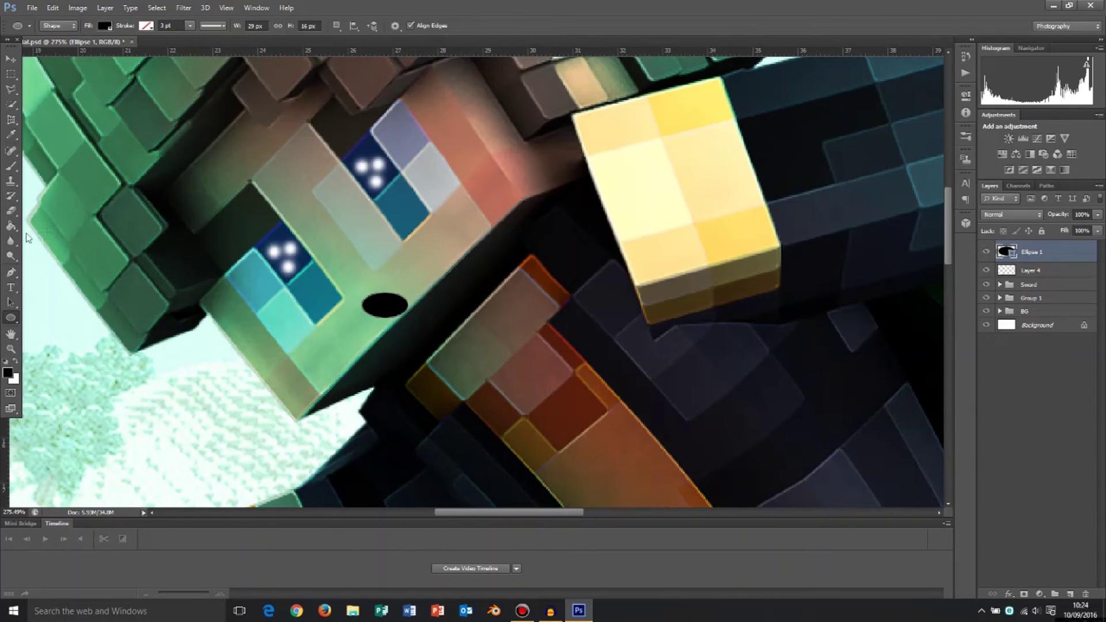
# Step: Rasterize the black mouth ellipse layer and set the Eraser to a hard round tip with 100% hardness
pyautogui.click(11, 213)
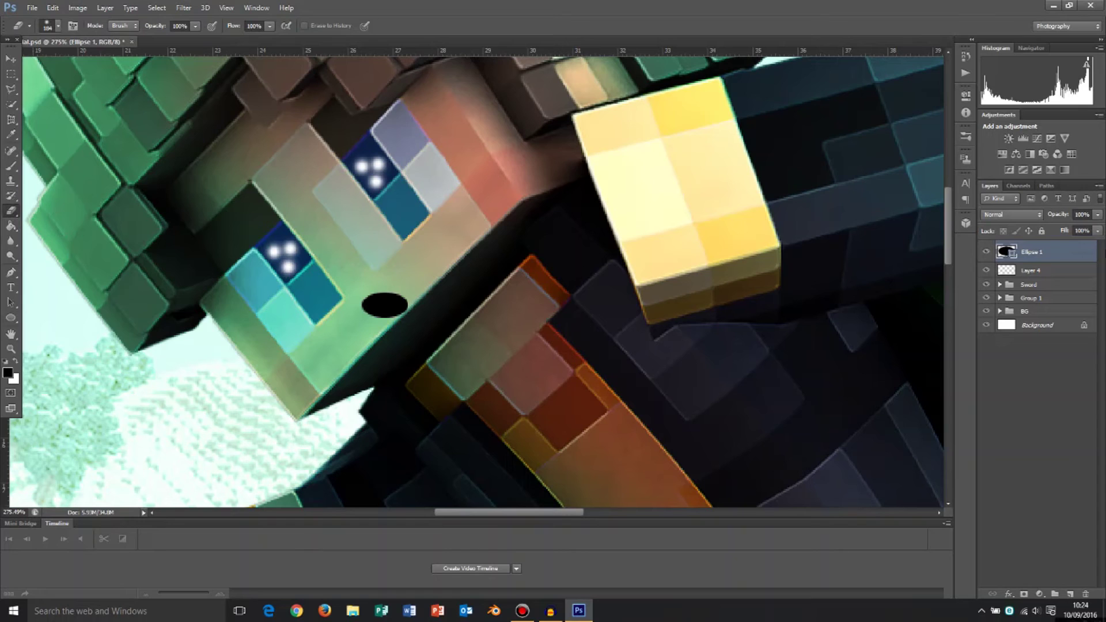
pyautogui.click(387, 306)
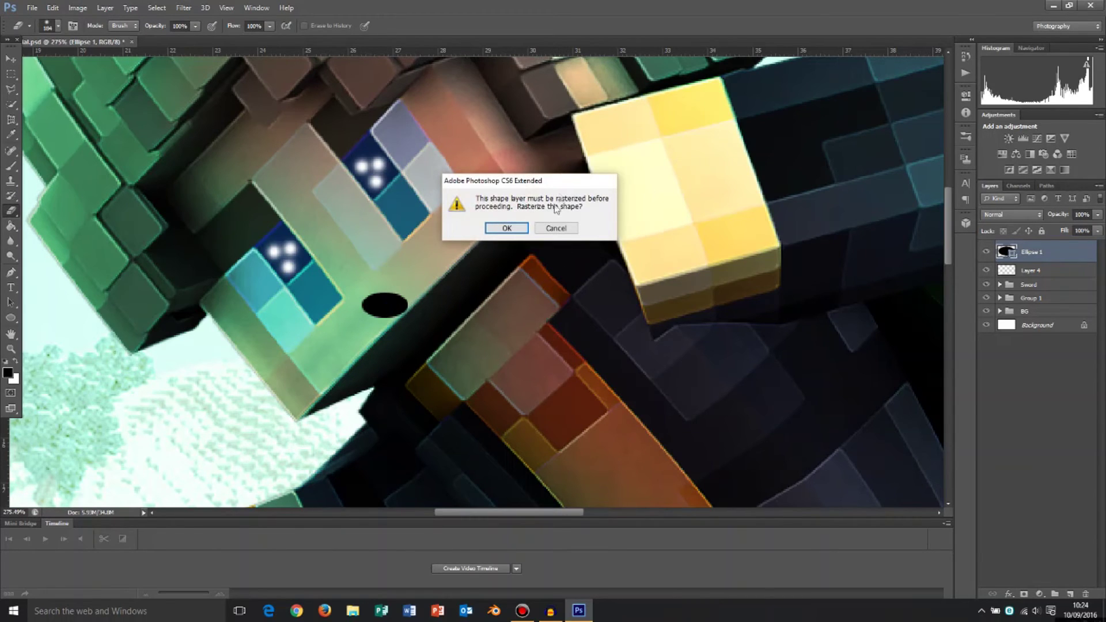
pyautogui.click(510, 228)
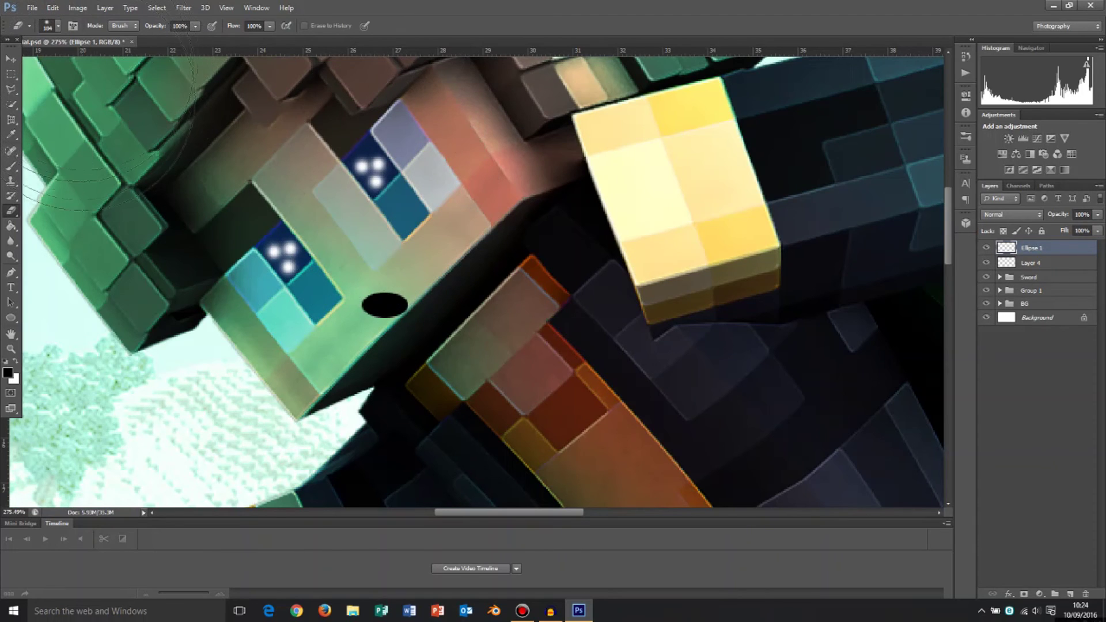
pyautogui.click(51, 25)
pyautogui.moveTo(130, 115); pyautogui.dragTo(133, 121)
pyautogui.click(98, 127)
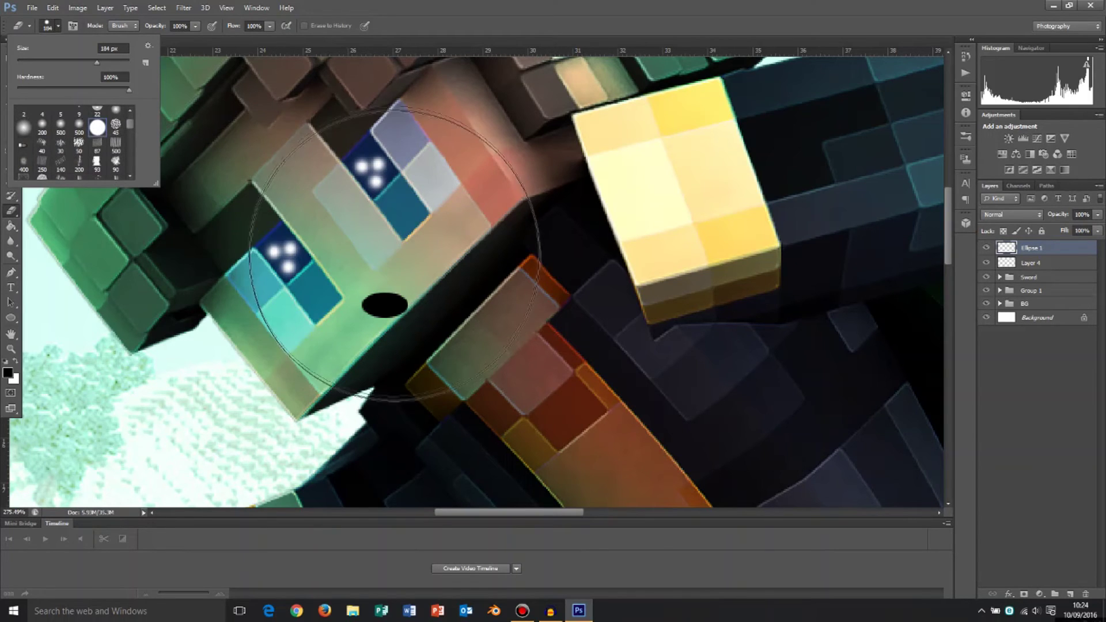
# Step: Erase the upper part of the black ellipse in successive dabs, leaving only a thin smile-shaped crescent
pyautogui.click(321, 173)
pyautogui.click(370, 157)
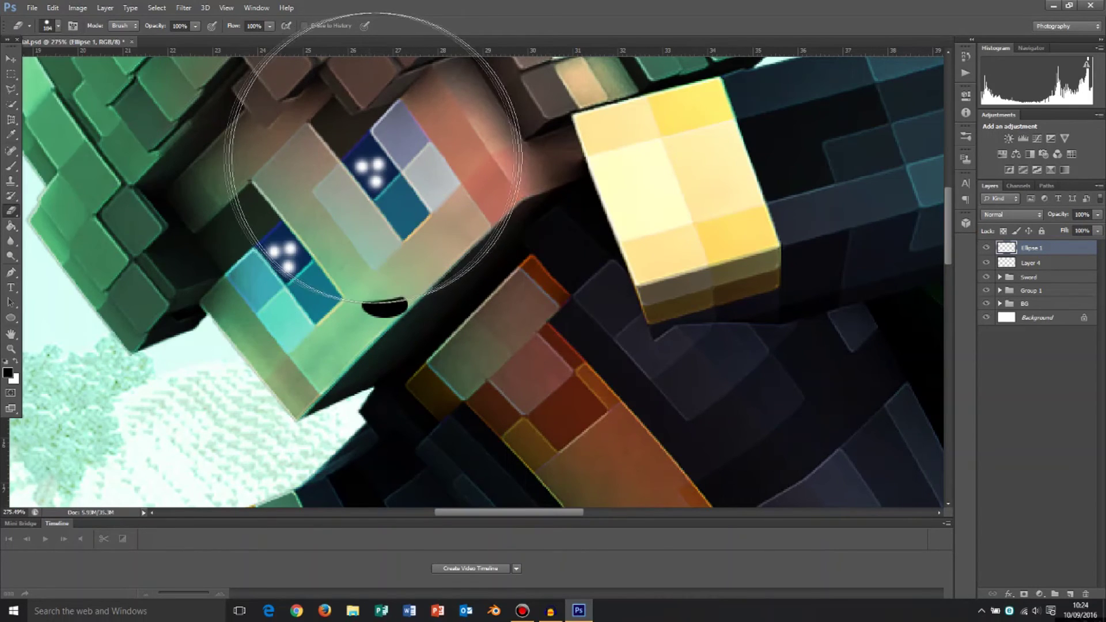
pyautogui.click(383, 161)
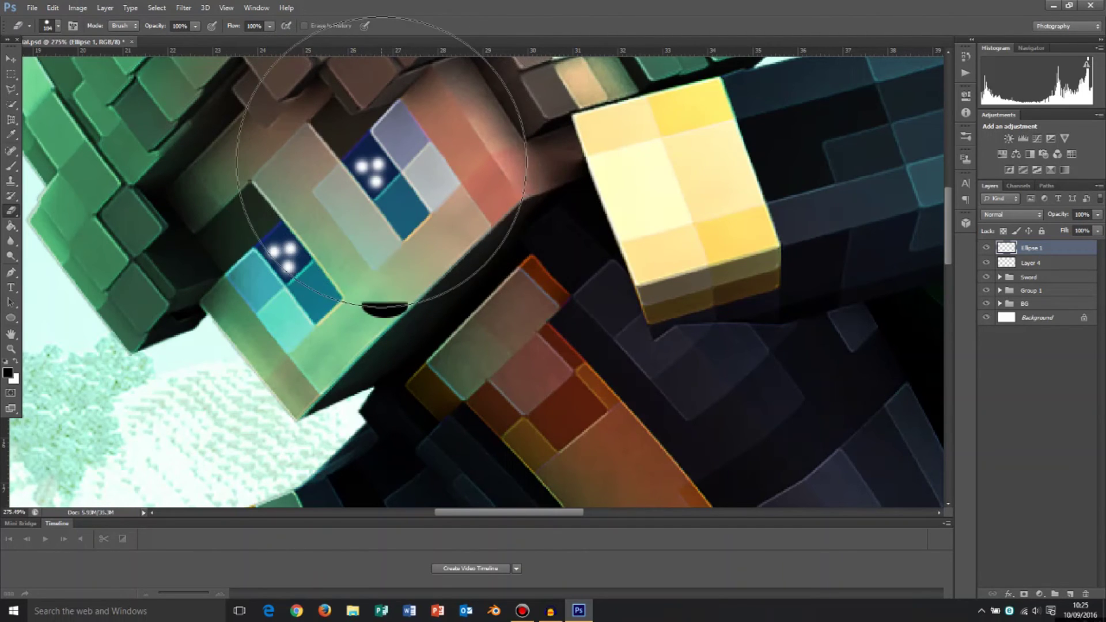
pyautogui.click(385, 164)
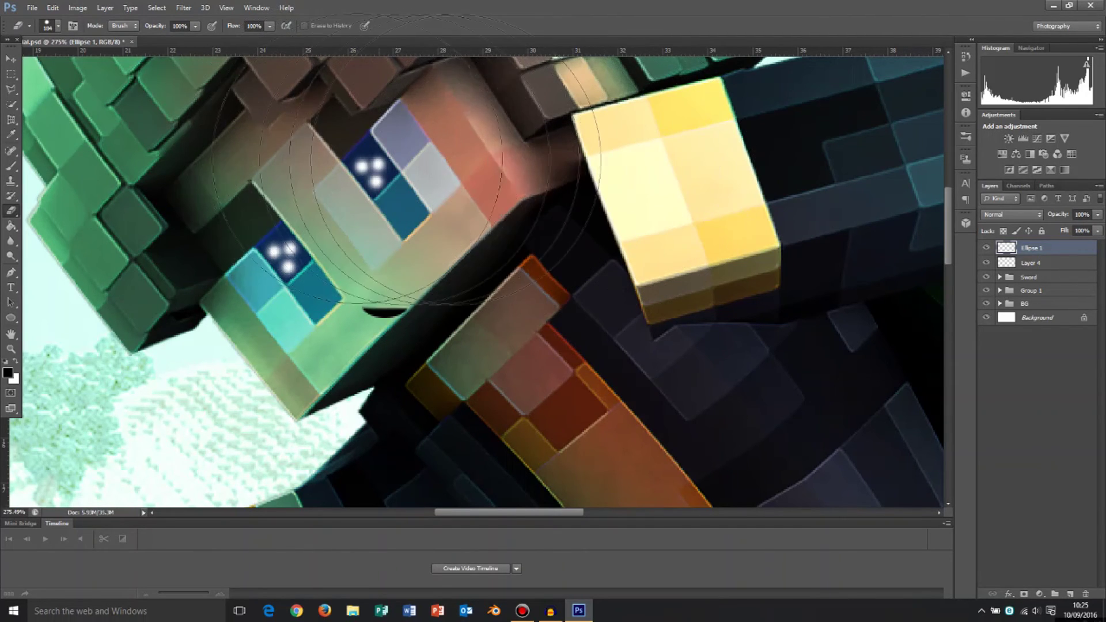
# Step: Free-transform the crescent mouth, rotating it about -41.5° to match the face's tilt and placing it near the lower face edge
pyautogui.click(10, 59)
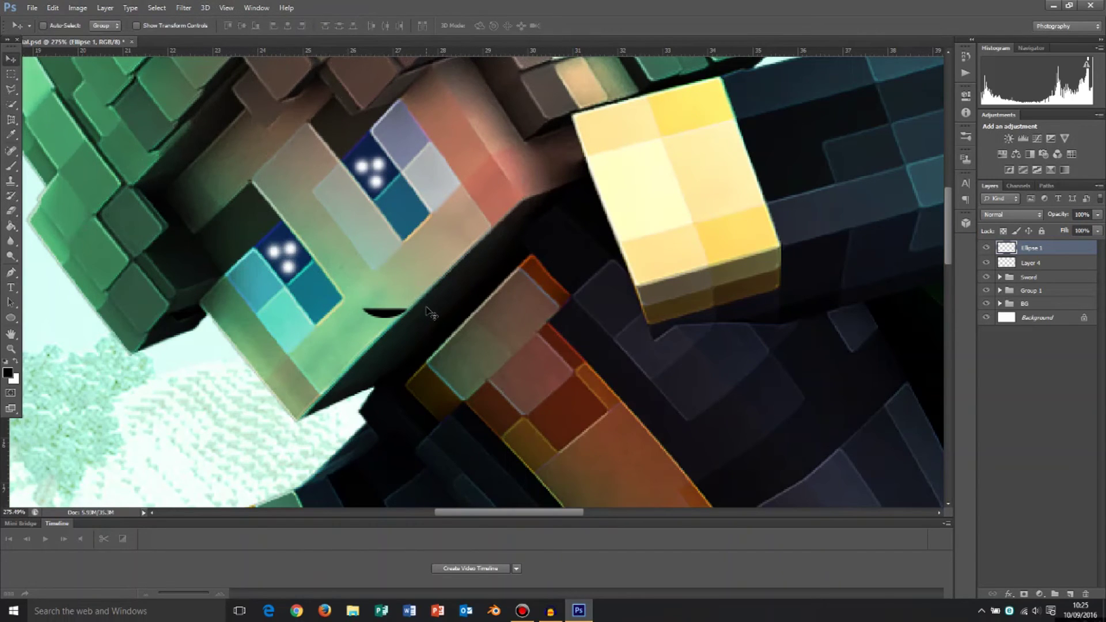
pyautogui.hotkey('ctrl', 't')
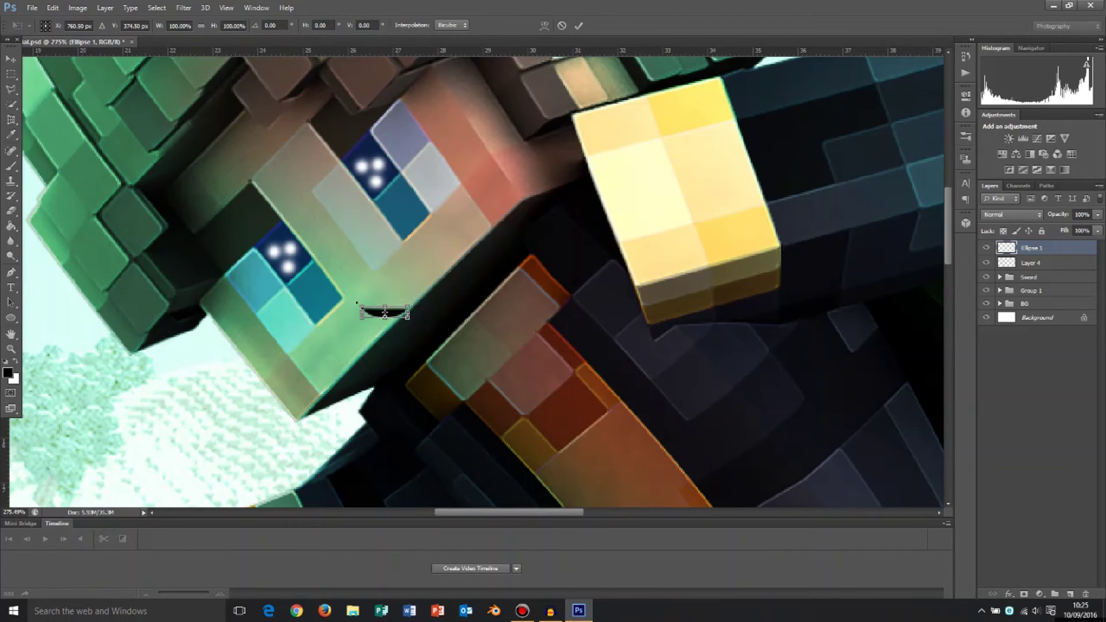
pyautogui.scroll(4, 392, 314)
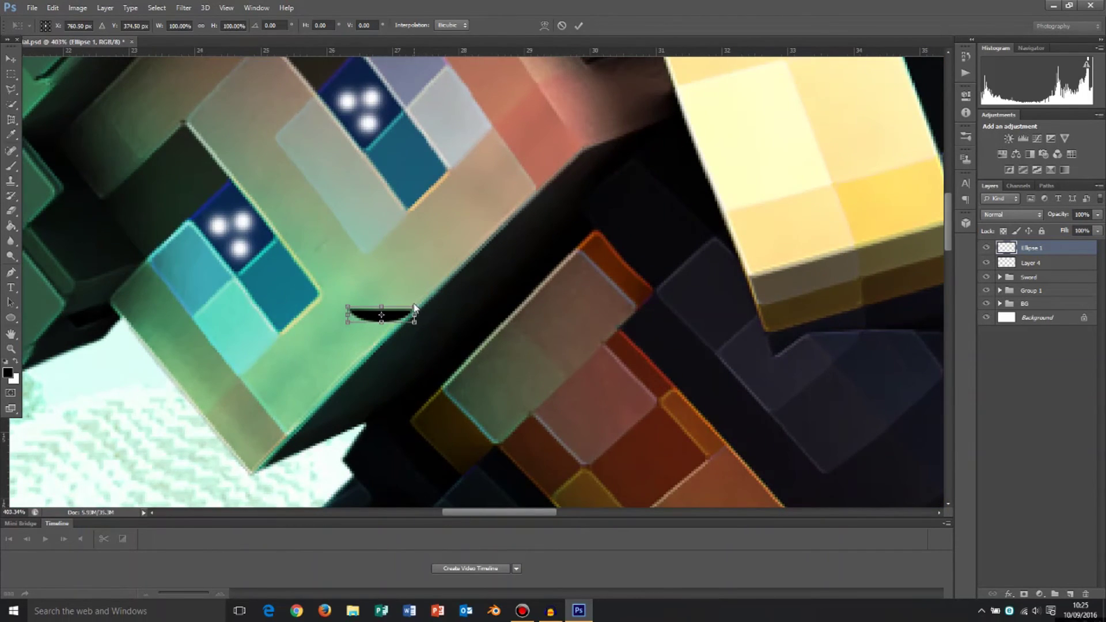
pyautogui.scroll(-1, 415, 314)
pyautogui.scroll(-1, 415, 314)
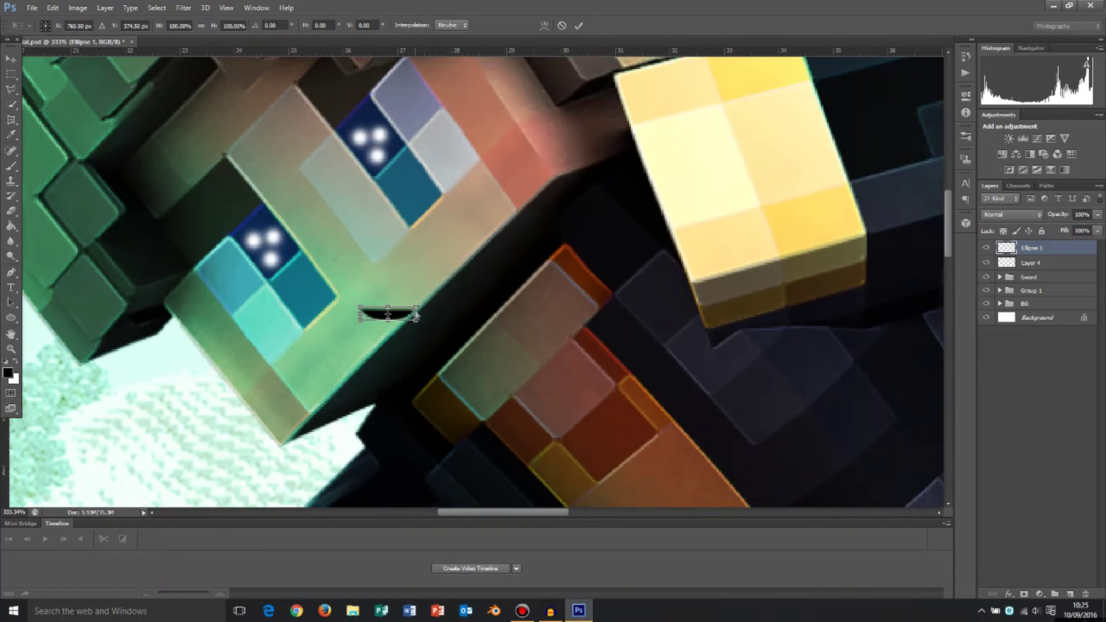
pyautogui.scroll(4, 416, 312)
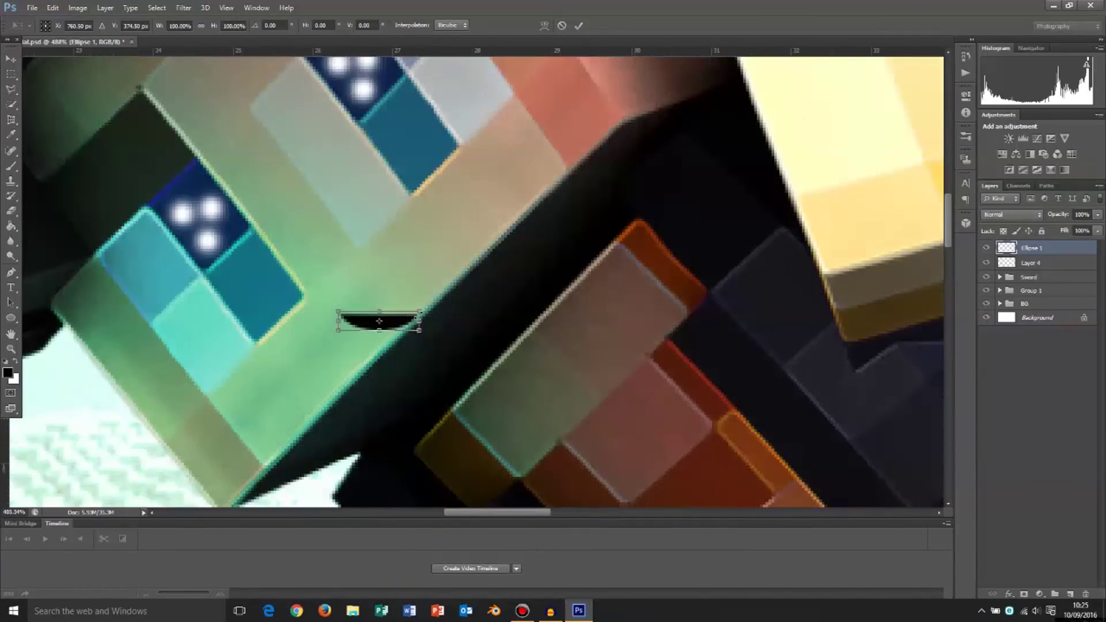
pyautogui.scroll(-2, 420, 330)
pyautogui.moveTo(421, 333); pyautogui.dragTo(412, 288)
pyautogui.click(395, 311)
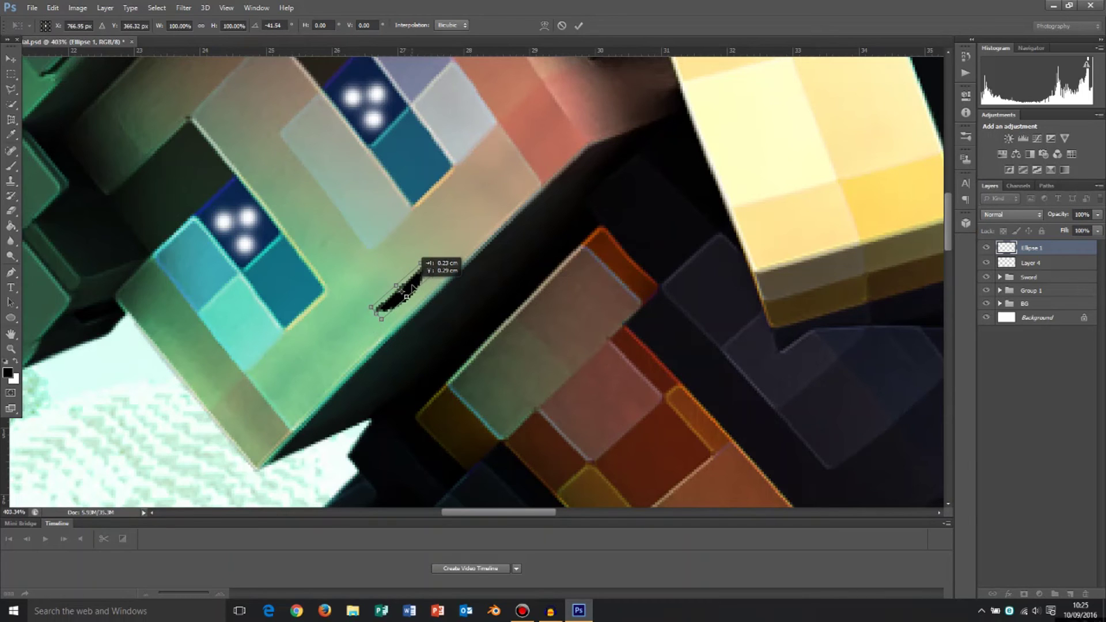
pyautogui.scroll(-6, 456, 290)
pyautogui.scroll(-2, 455, 290)
pyautogui.scroll(7, 447, 285)
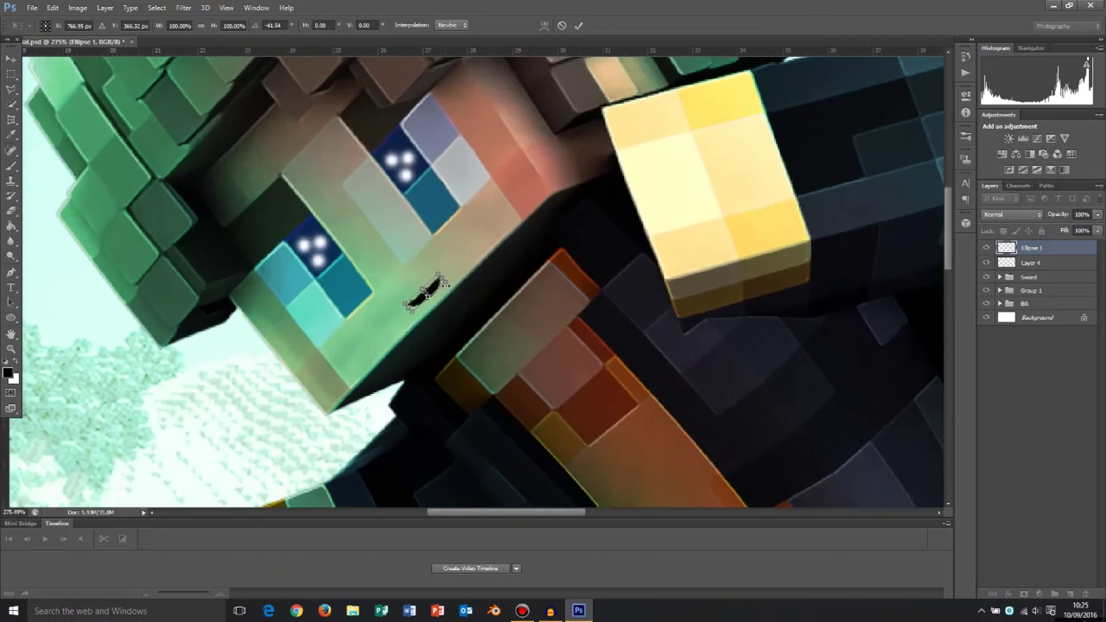
pyautogui.moveTo(430, 318); pyautogui.dragTo(427, 307)
pyautogui.click(579, 24)
# Step: Nudge the mouth about 0.07 cm horizontally and vertically on the face and check it against the whole image
pyautogui.scroll(-5, 546, 177)
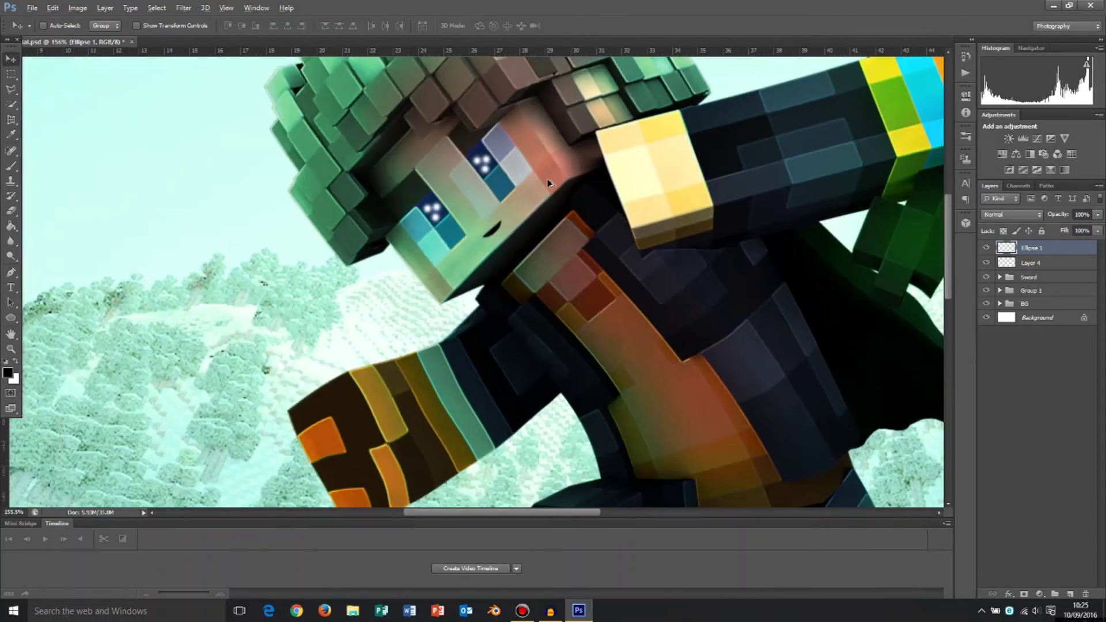
pyautogui.scroll(-4, 547, 182)
pyautogui.scroll(3, 393, 202)
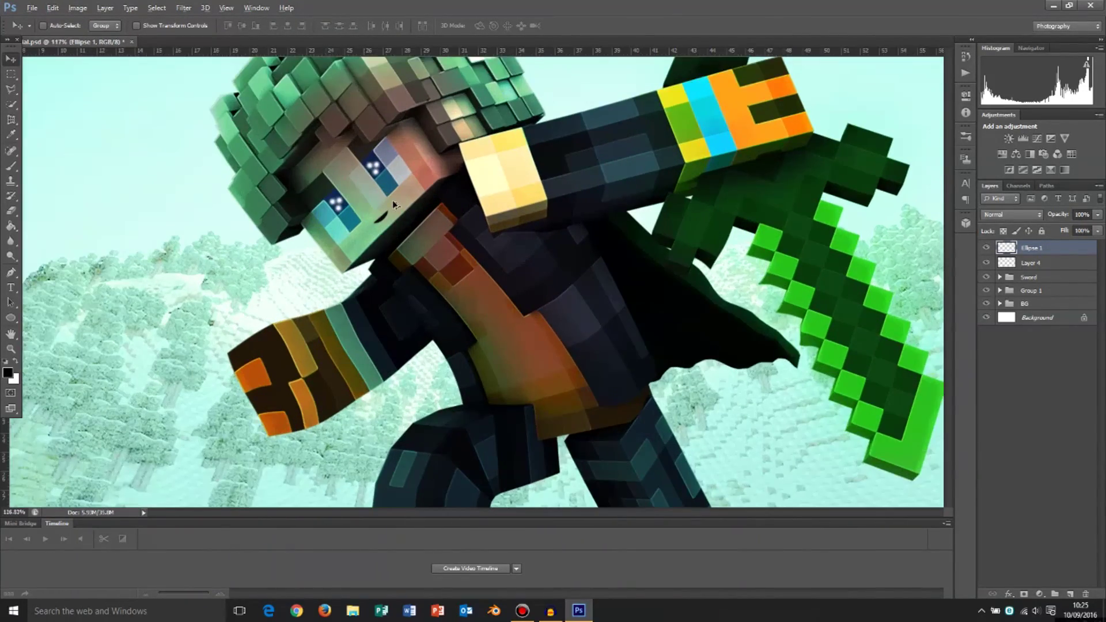
pyautogui.scroll(2, 392, 201)
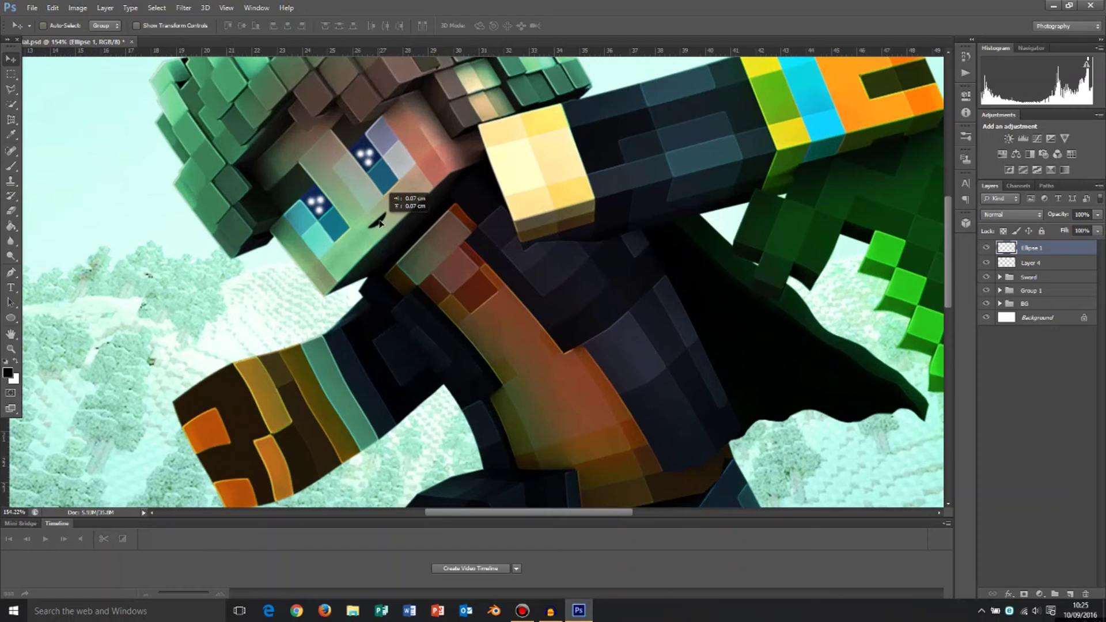
pyautogui.scroll(-2, 395, 199)
pyautogui.scroll(-3, 433, 211)
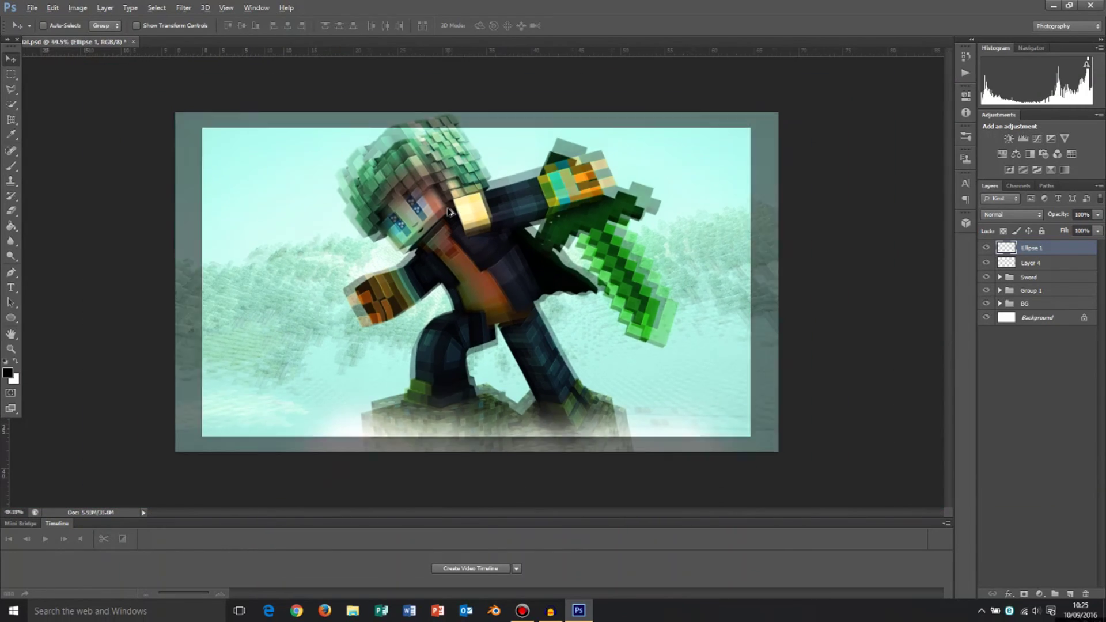
pyautogui.scroll(1, 450, 213)
pyautogui.press('alt')
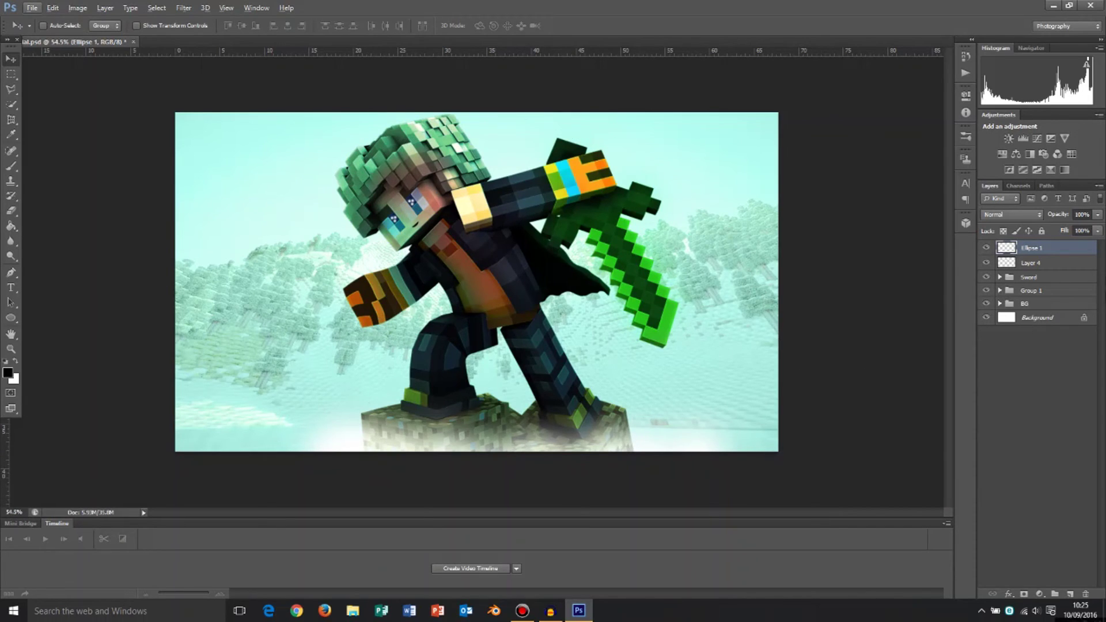
# Step: Add a new layer on top of the stack and set the Brush foreground color to white
pyautogui.click(1070, 595)
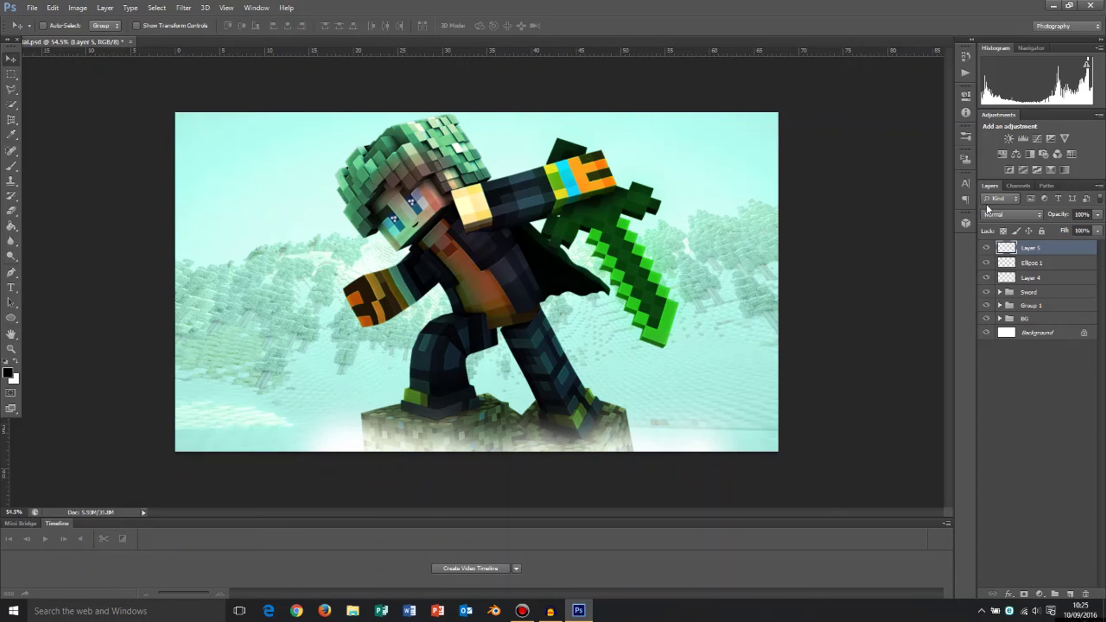
pyautogui.click(13, 167)
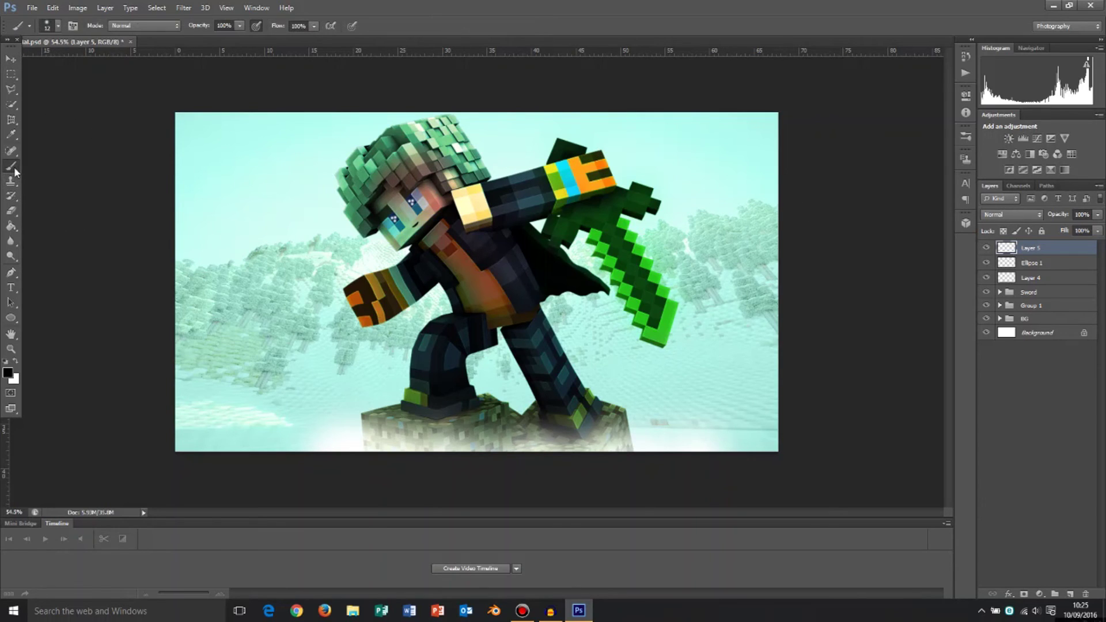
pyautogui.click(8, 373)
pyautogui.click(422, 94)
pyautogui.click(678, 88)
# Step: Paint soft white glow spots with a 324 px brush over the hair, raised arm, hand and cape
pyautogui.moveTo(279, 150); pyautogui.dragTo(311, 151)
pyautogui.moveTo(353, 119); pyautogui.dragTo(462, 124)
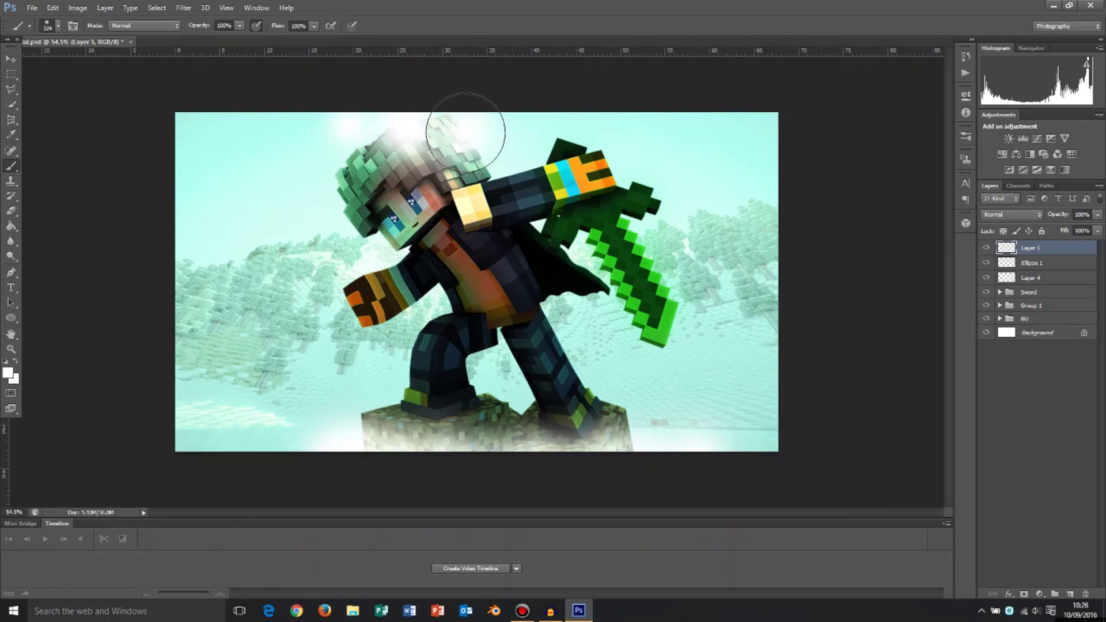
pyautogui.click(571, 145)
pyautogui.click(359, 161)
pyautogui.hotkey('ctrl', 'z')
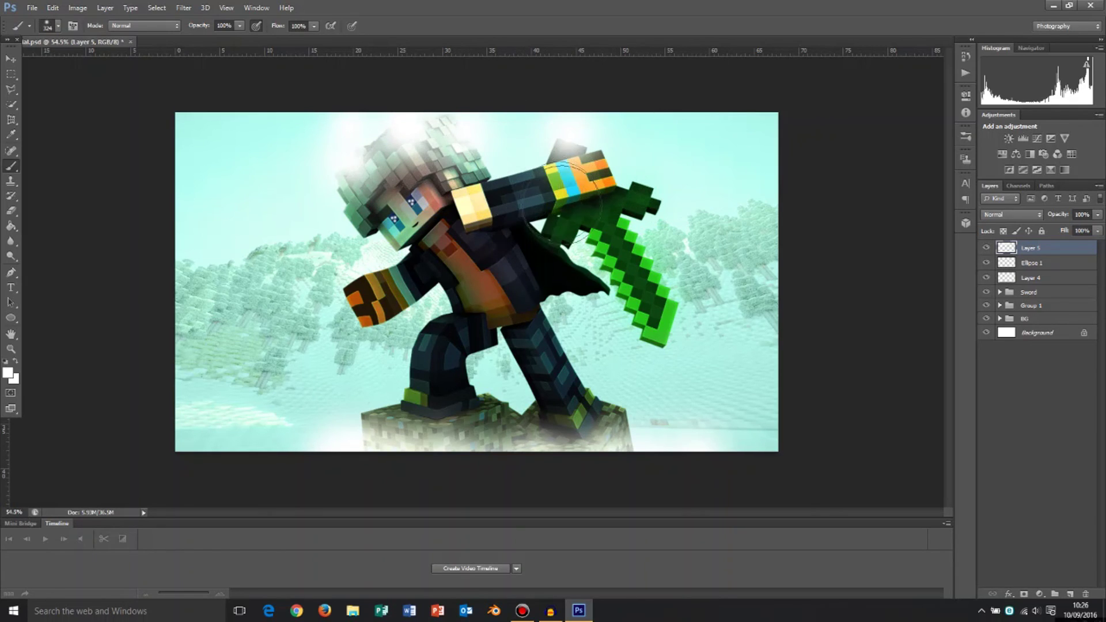
pyautogui.click(522, 182)
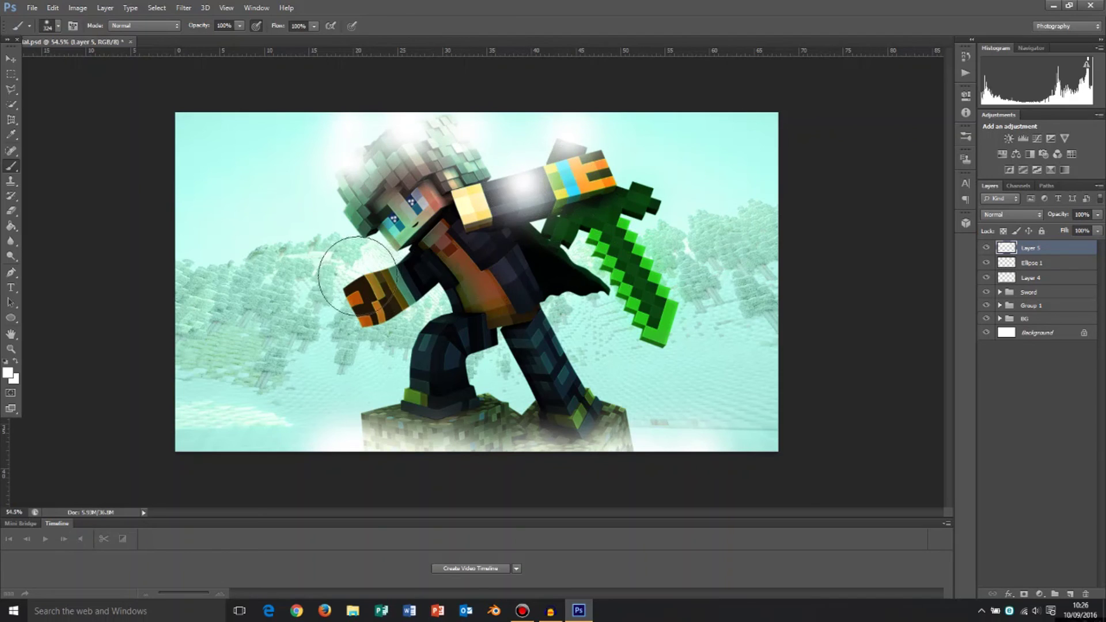
pyautogui.click(556, 248)
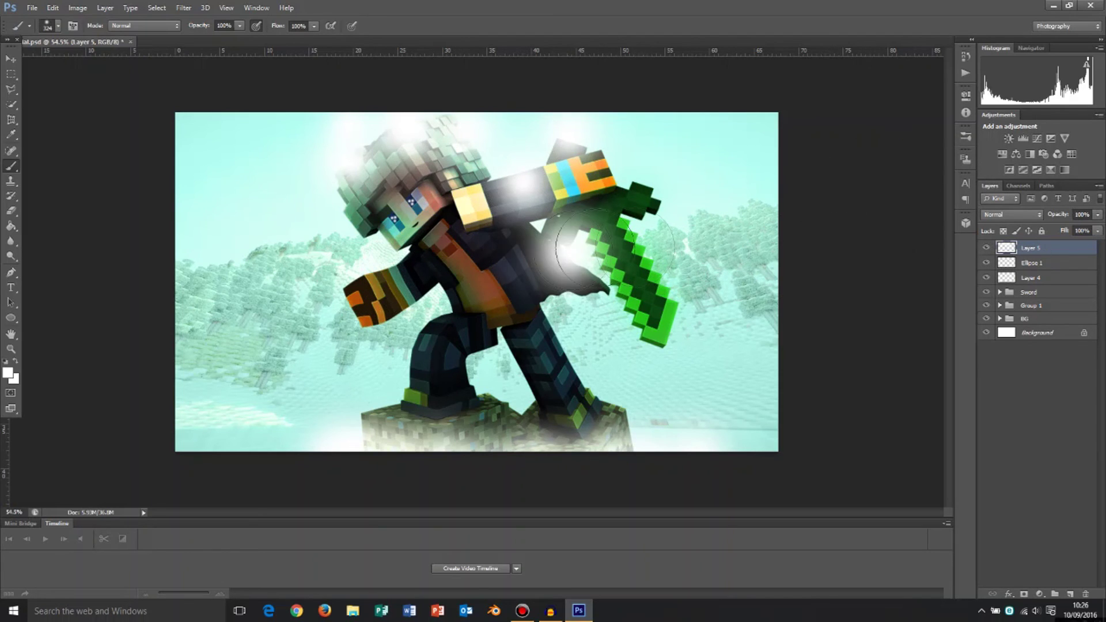
# Step: Set the white glow layer's blend mode to Overlay and lower its opacity in the blending options
pyautogui.rightClick(1066, 250)
pyautogui.click(933, 169)
pyautogui.click(933, 126)
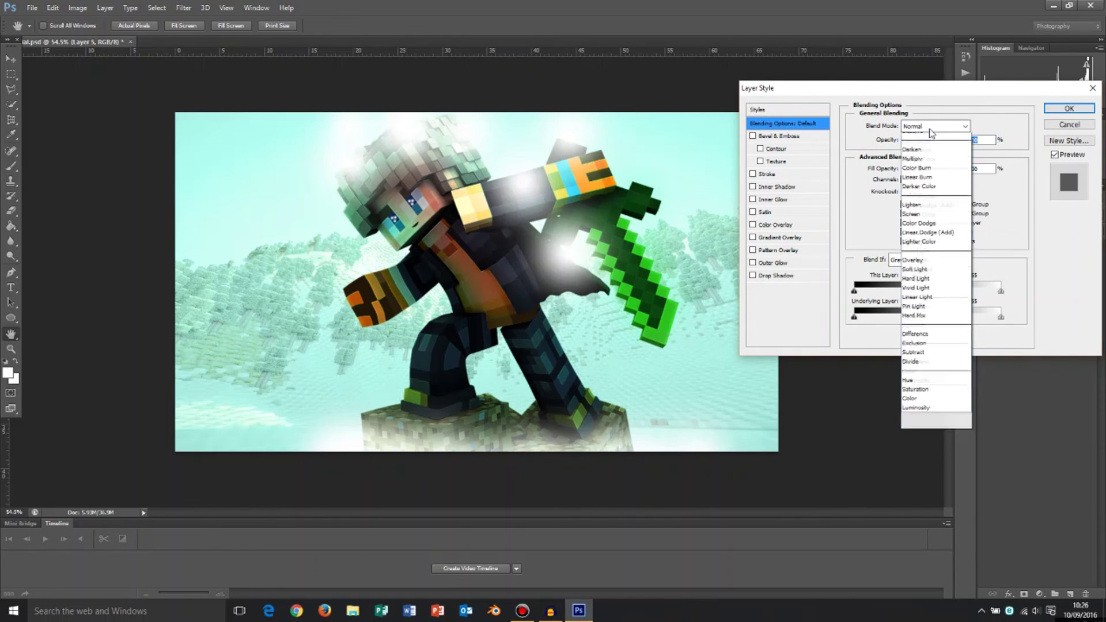
pyautogui.click(927, 277)
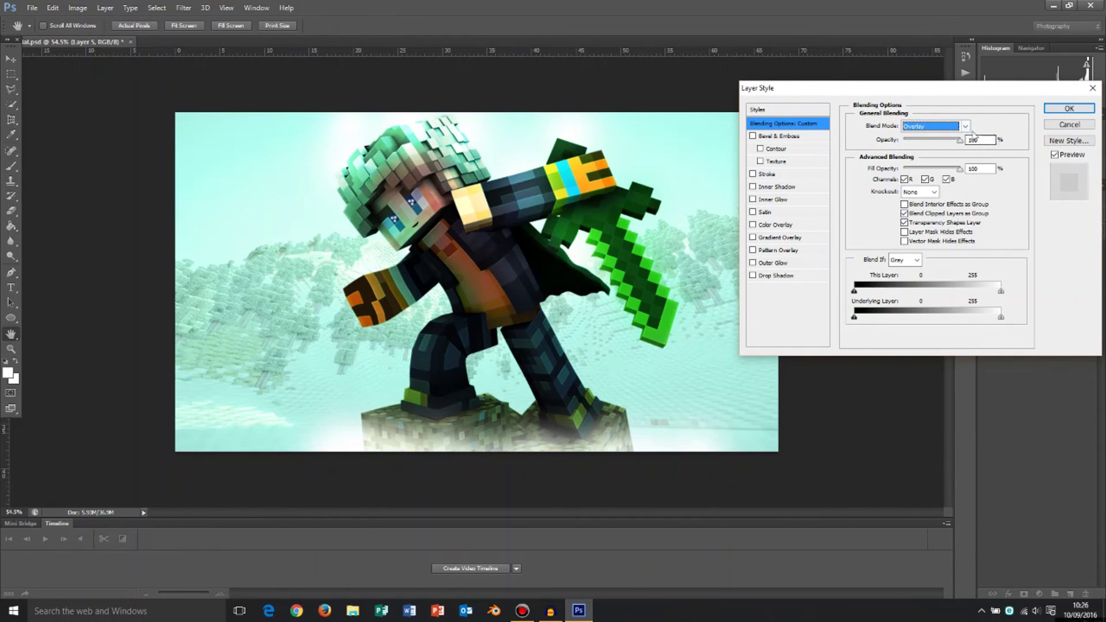
pyautogui.moveTo(961, 140)
pyautogui.mouseDown()
pyautogui.moveTo(937, 142)
pyautogui.moveTo(955, 145)
pyautogui.mouseUp()
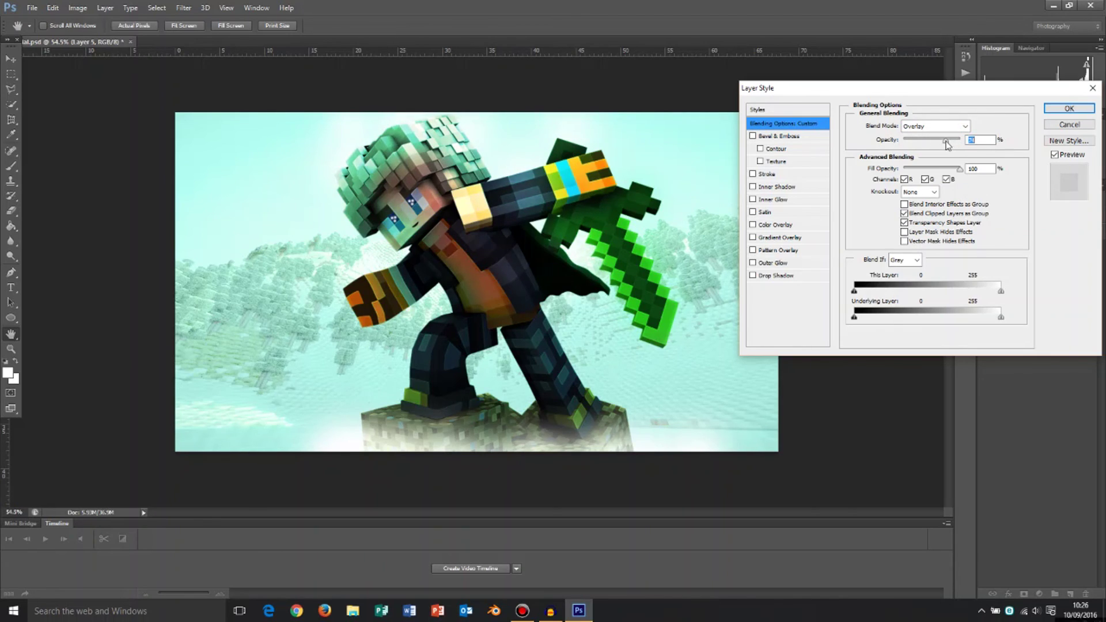
pyautogui.click(1069, 108)
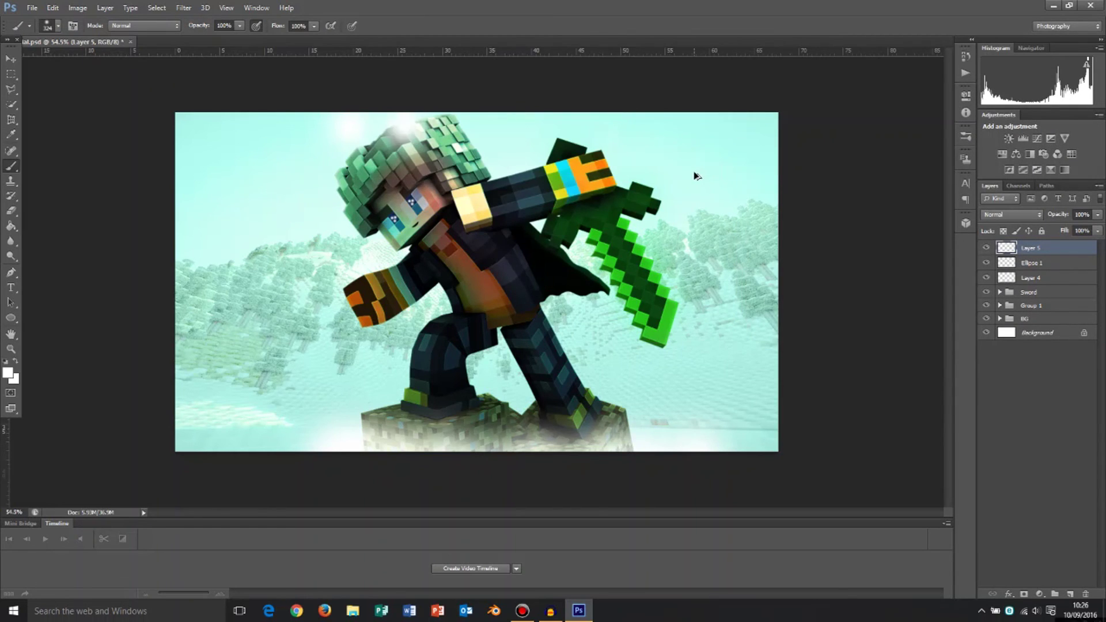
# Step: Paint large soft white glows with a 625 px brush over the top of the hair, the raised arm and the hand
pyautogui.moveTo(337, 144); pyautogui.dragTo(395, 115)
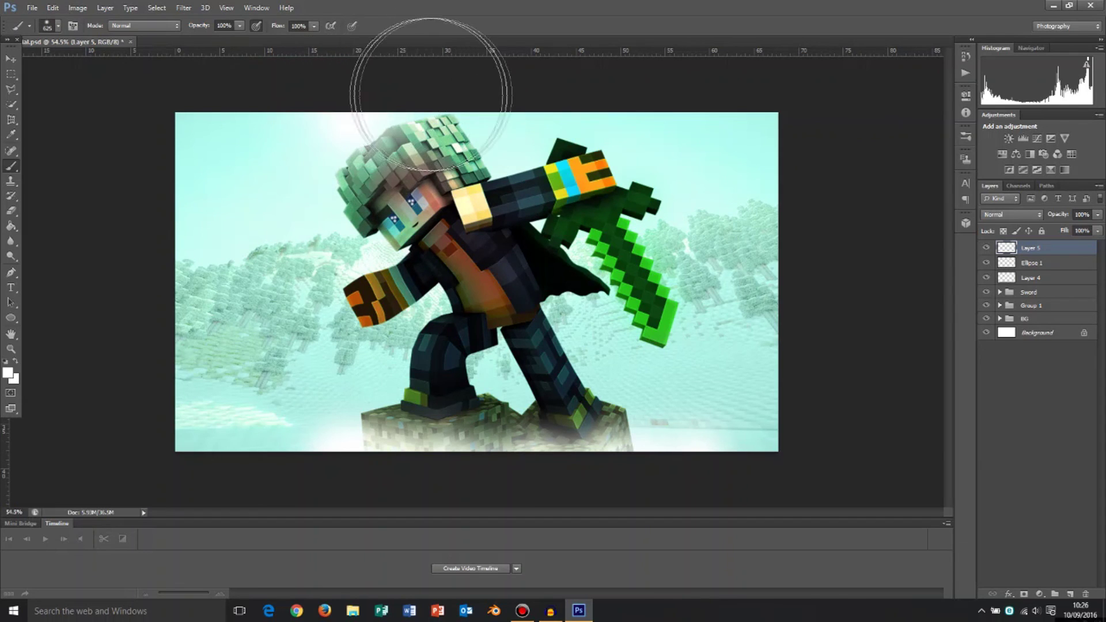
pyautogui.click(464, 142)
pyautogui.click(574, 153)
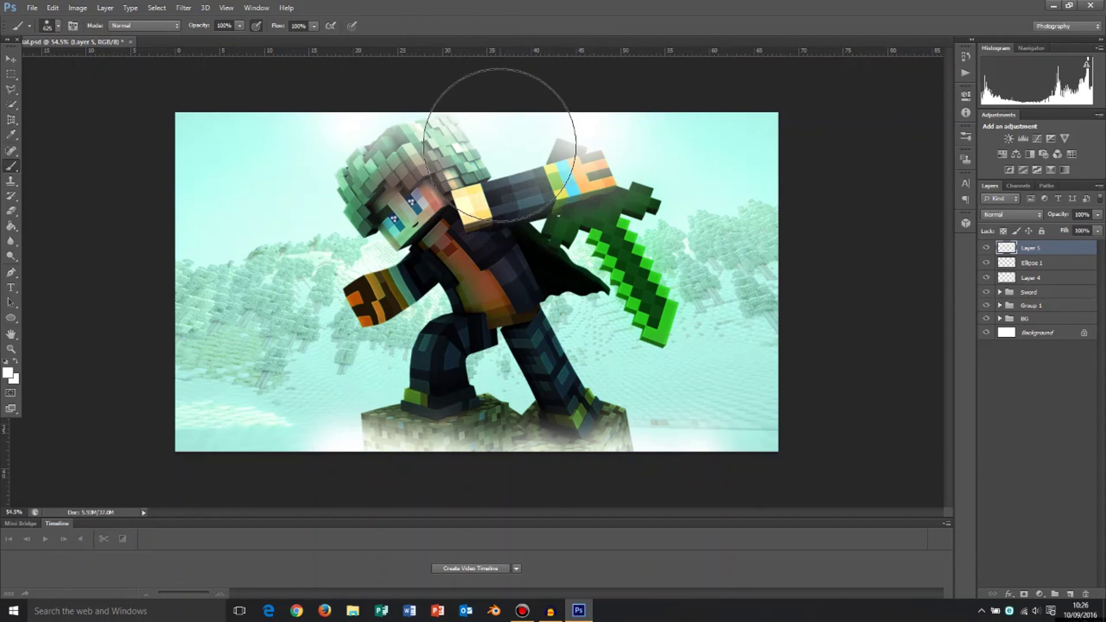
pyautogui.click(500, 145)
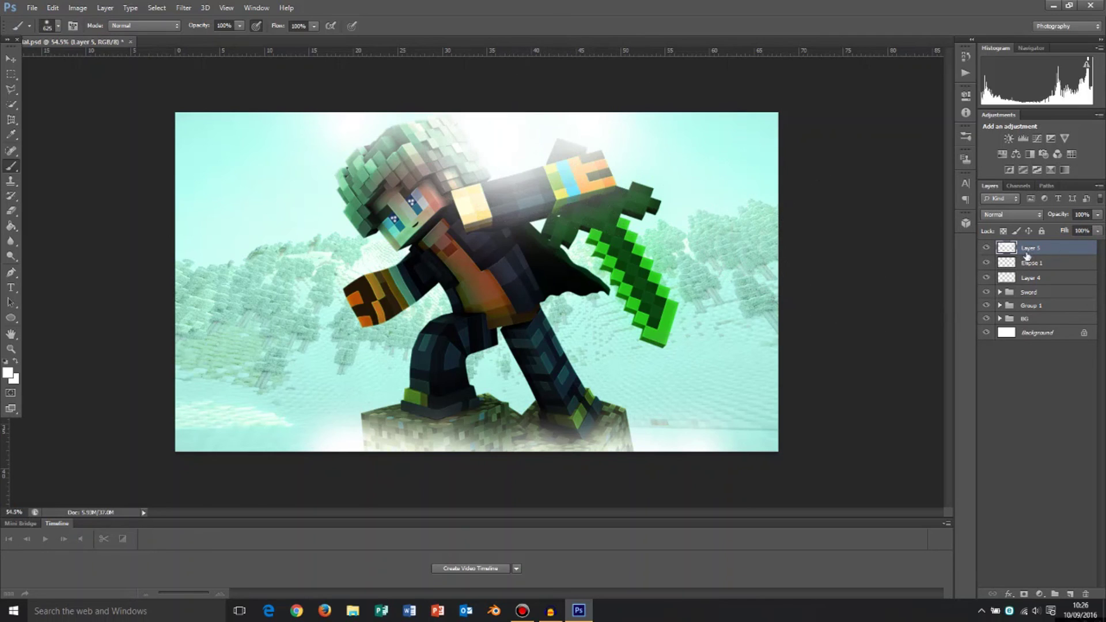
# Step: Open the glow layer's blending options, try Overlay, and switch to Linear Dodge (Add) with reduced opacity
pyautogui.rightClick(1026, 257)
pyautogui.click(932, 173)
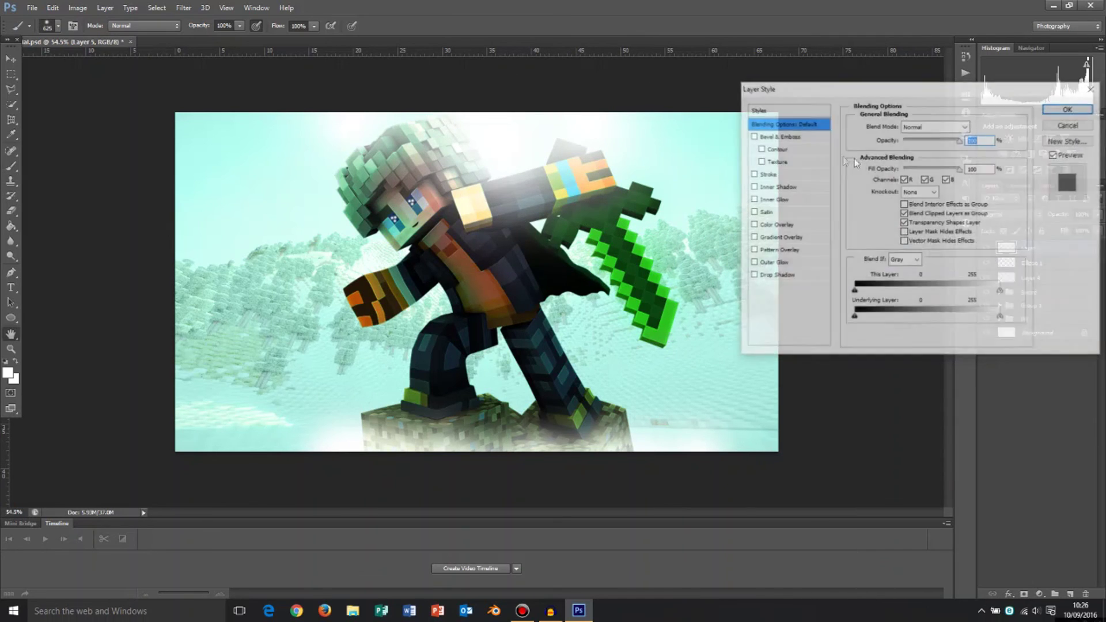
pyautogui.click(956, 126)
pyautogui.click(934, 278)
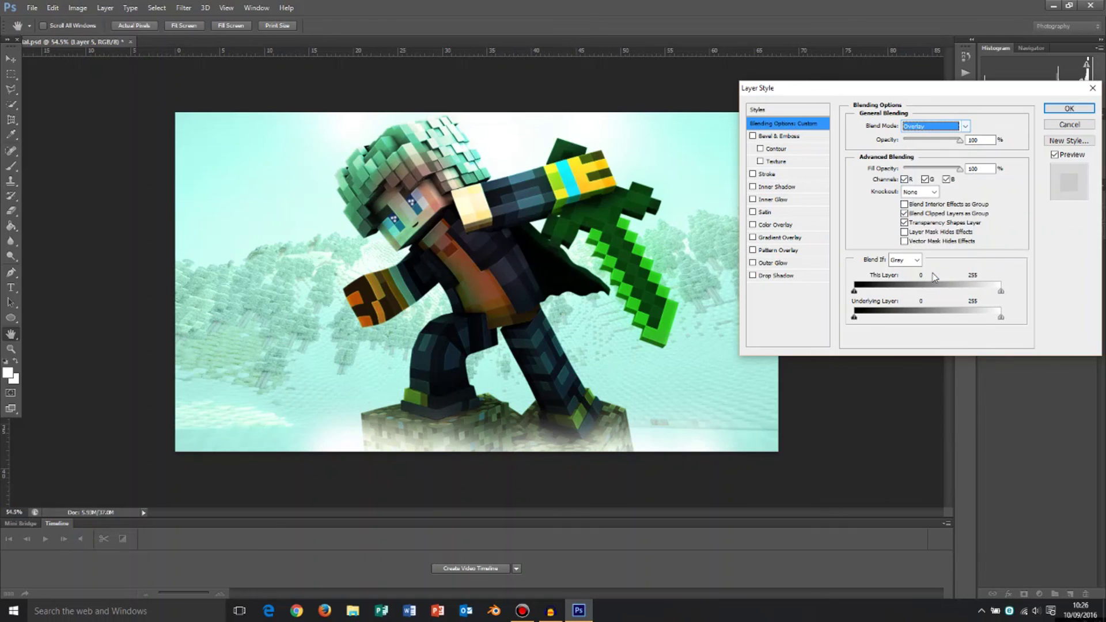
pyautogui.click(937, 128)
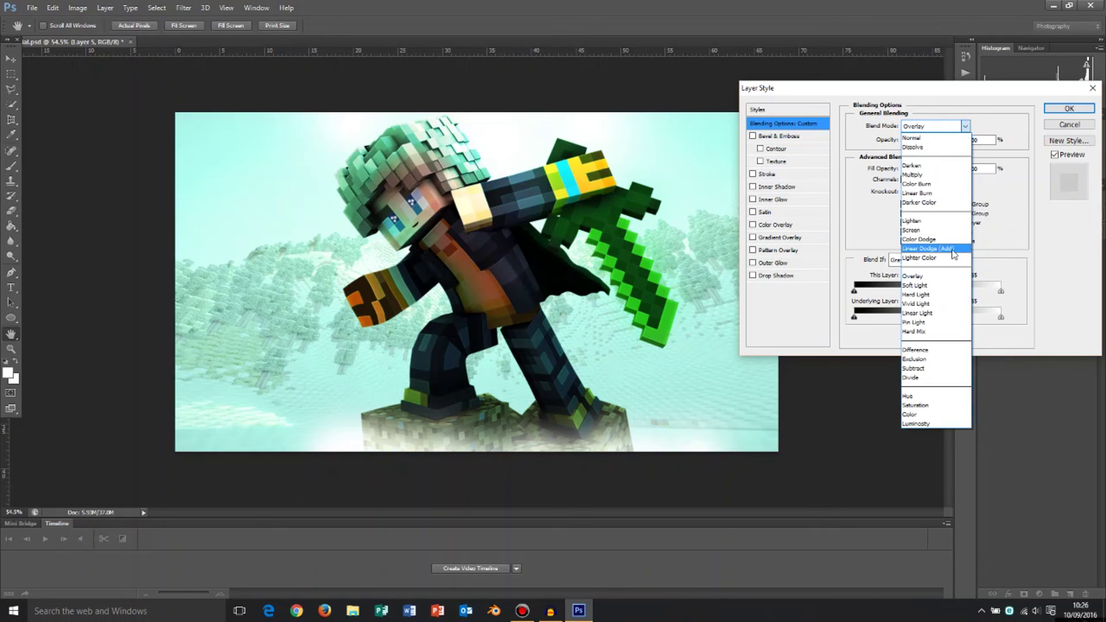
pyautogui.click(952, 250)
pyautogui.moveTo(954, 140); pyautogui.dragTo(941, 140)
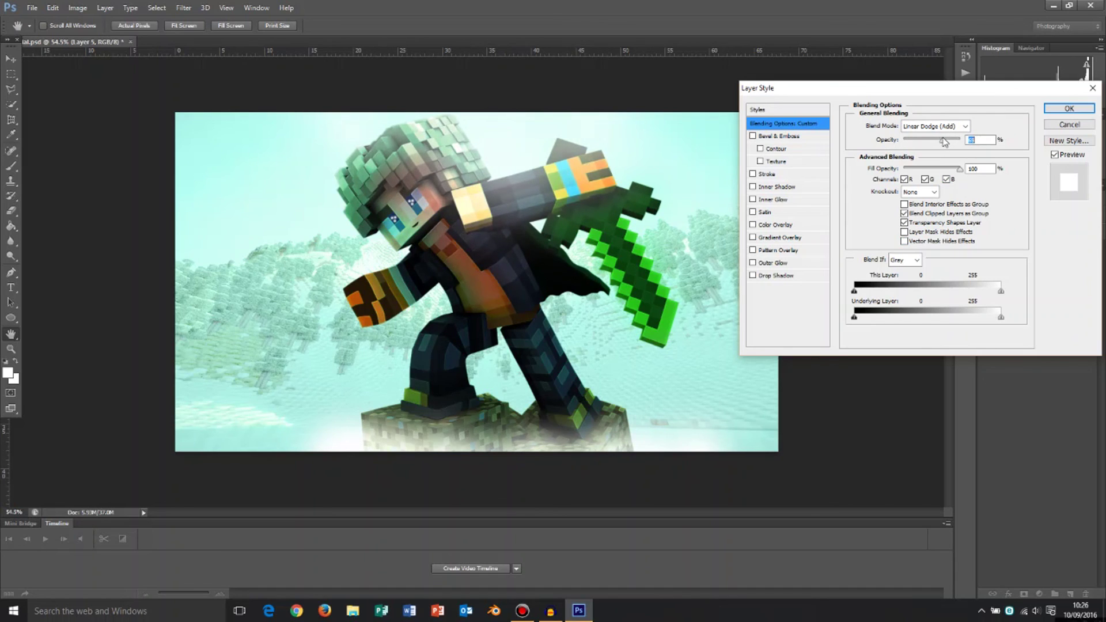
# Step: Try Soft Light with adjusted opacity on the glow layer and return its blend mode to Linear Dodge (Add)
pyautogui.click(954, 127)
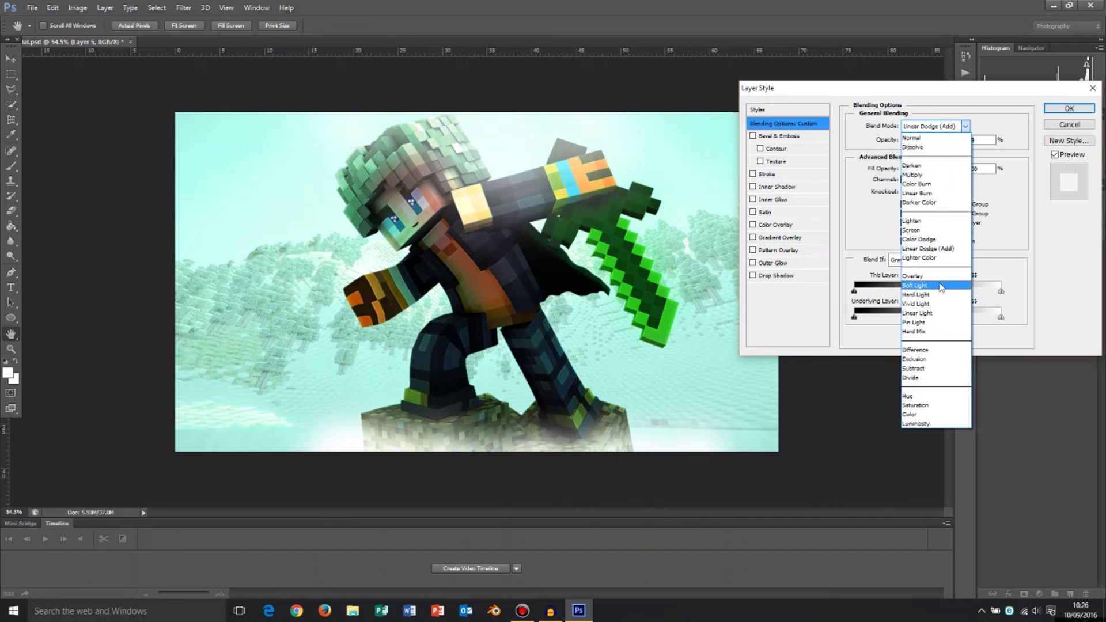
pyautogui.click(942, 286)
pyautogui.moveTo(956, 141)
pyautogui.mouseDown()
pyautogui.moveTo(970, 141)
pyautogui.moveTo(941, 143)
pyautogui.mouseUp()
pyautogui.click(951, 126)
pyautogui.click(946, 248)
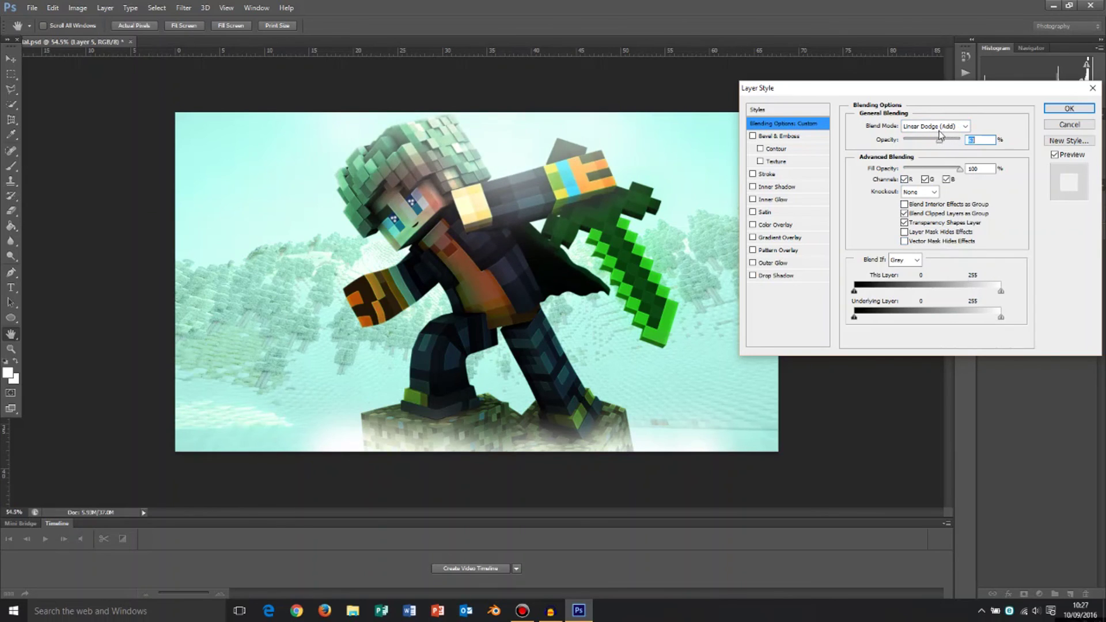
# Step: Set the glow layer's blend mode to Color Dodge and raise its opacity
pyautogui.click(933, 127)
pyautogui.click(928, 236)
pyautogui.moveTo(939, 141); pyautogui.dragTo(959, 142)
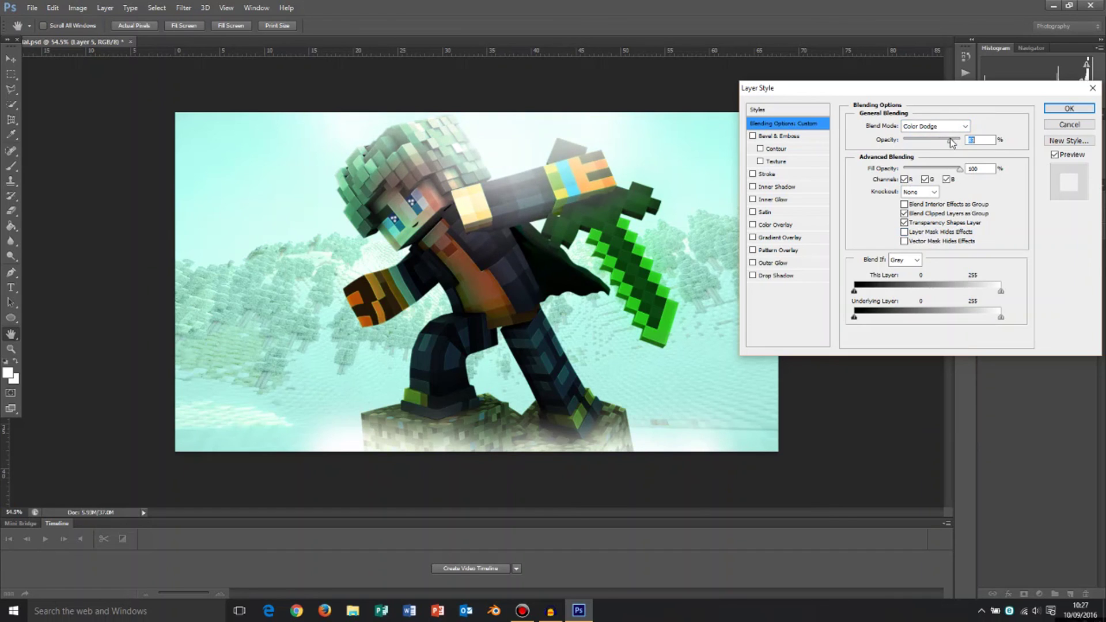